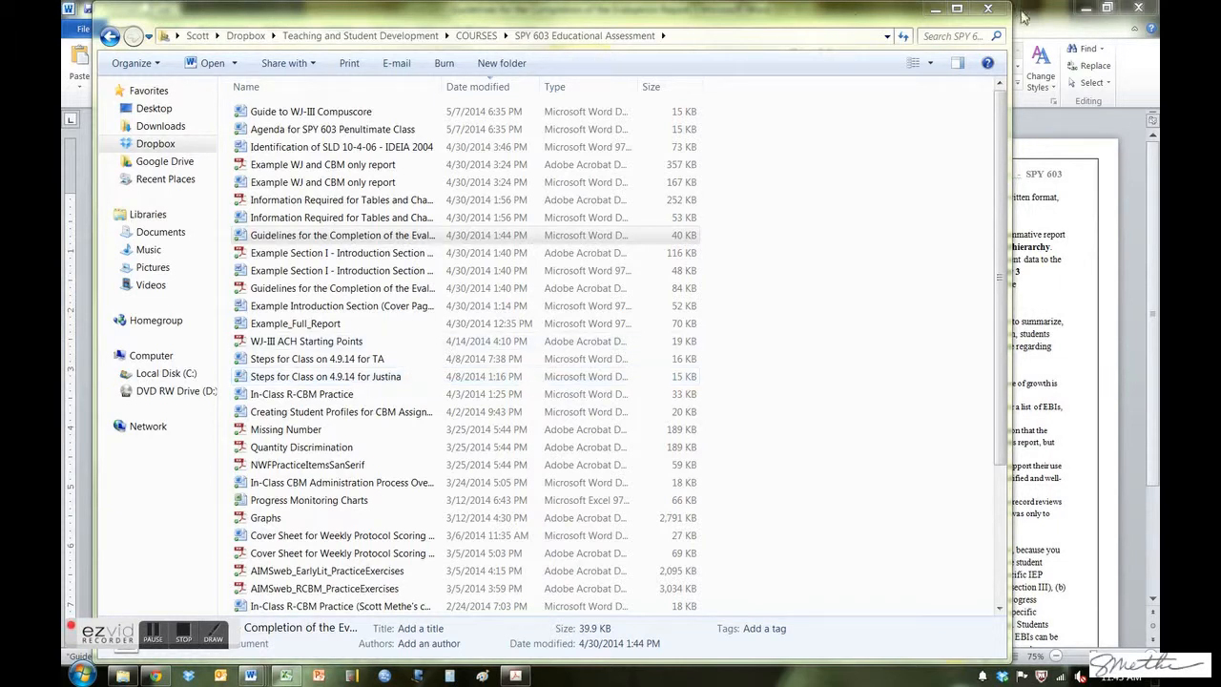
# Switch to the CI_Charts_CBM.xls workbook in Excel and display Sheet4.
pyautogui.click(935, 10)
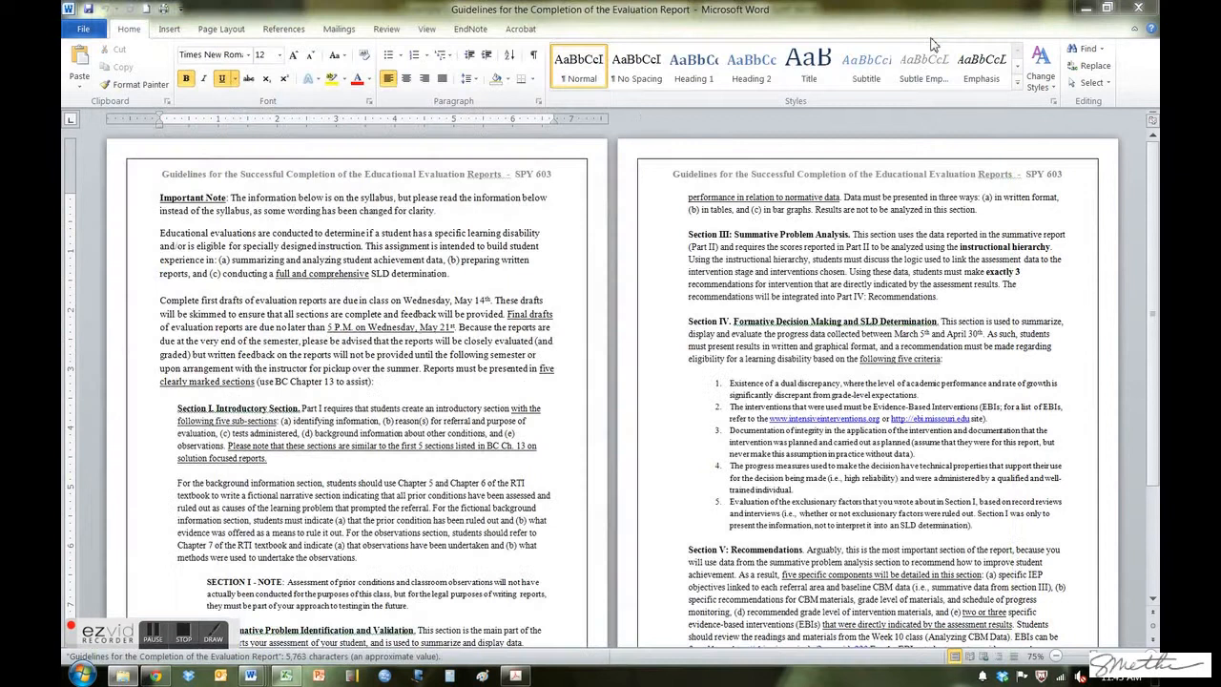
pyautogui.click(287, 675)
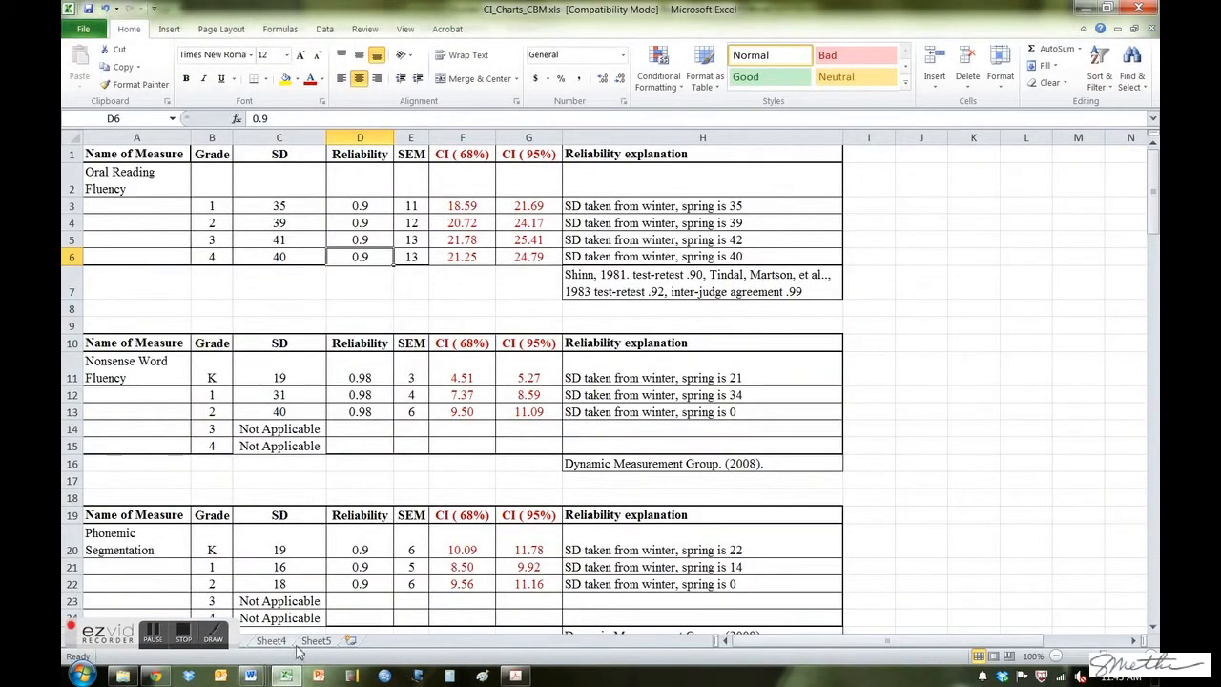
pyautogui.click(276, 642)
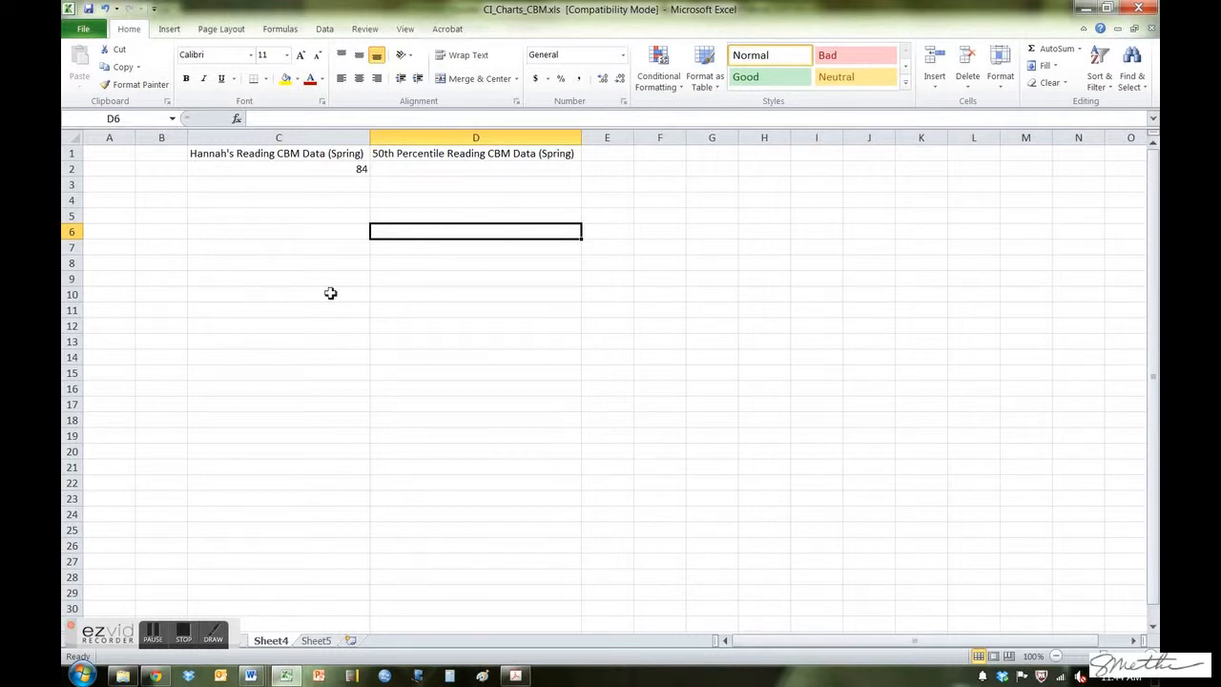
pyautogui.moveTo(278, 155); pyautogui.dragTo(434, 171)
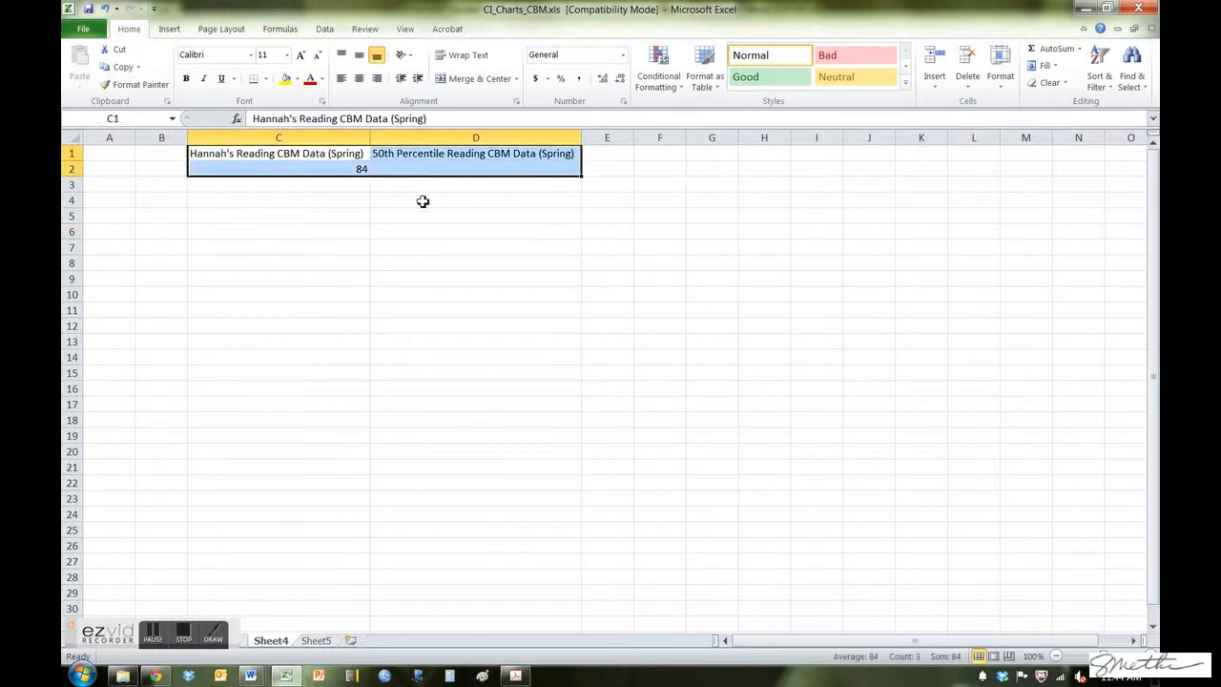
pyautogui.click(423, 200)
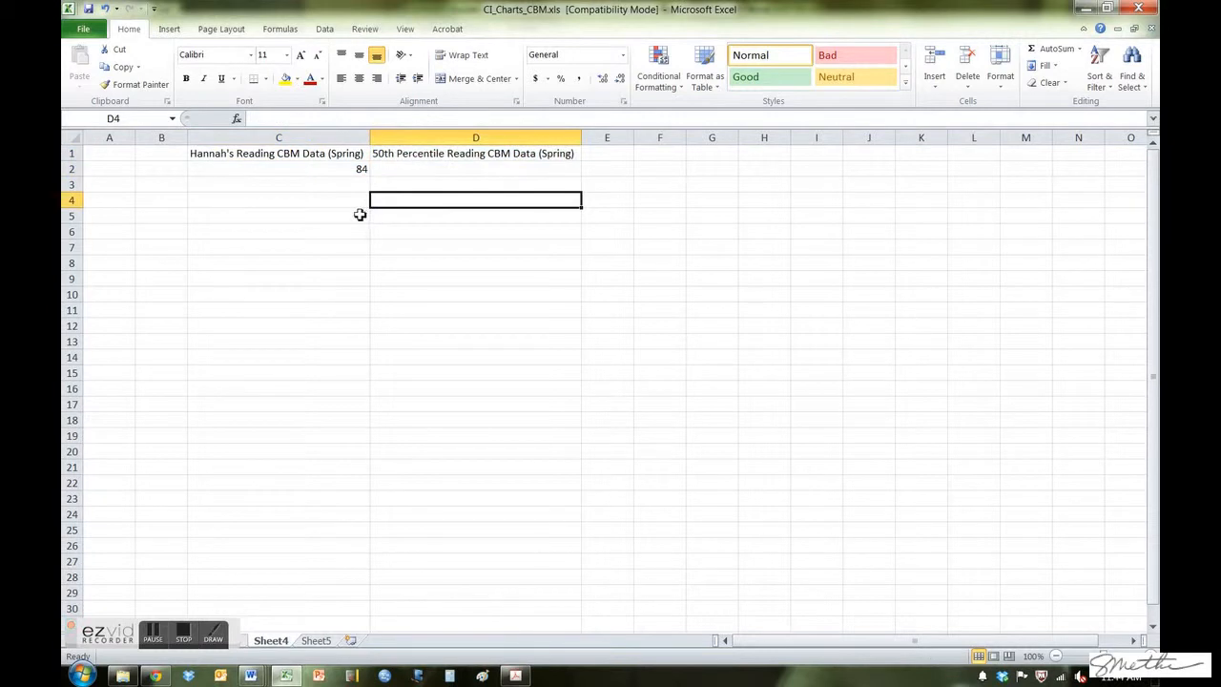
pyautogui.click(266, 154)
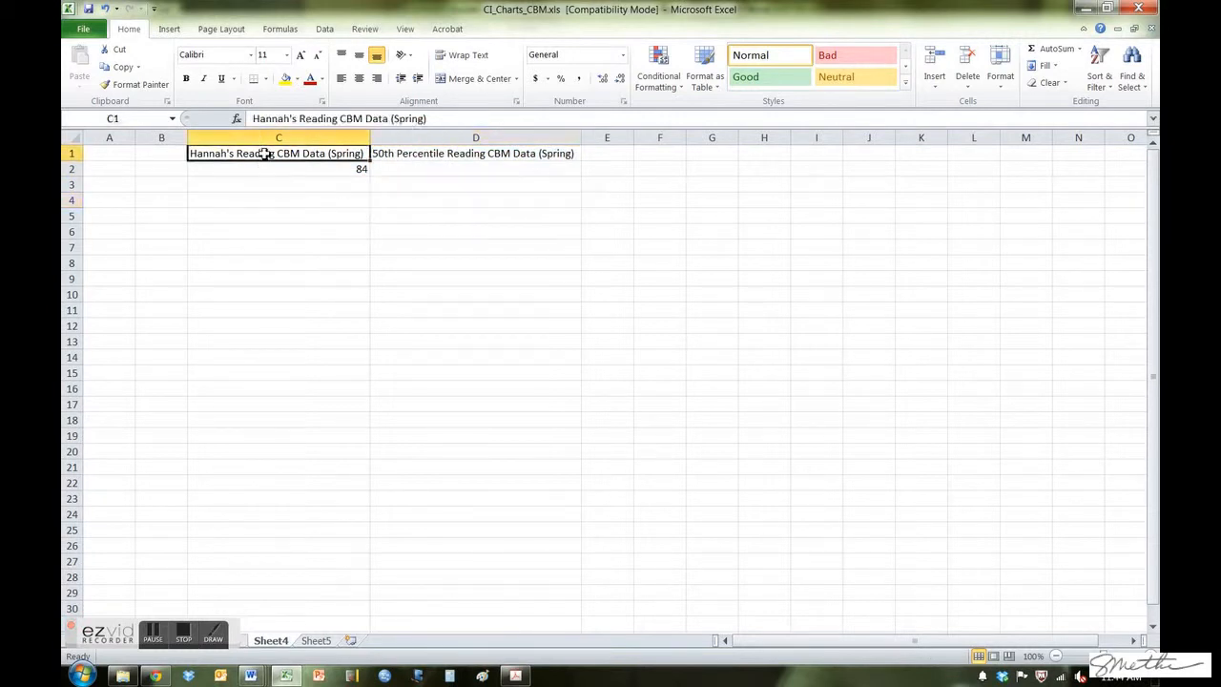
# Re-enter 84 in C2 as the student's spring reading CBM score.
pyautogui.click(355, 169)
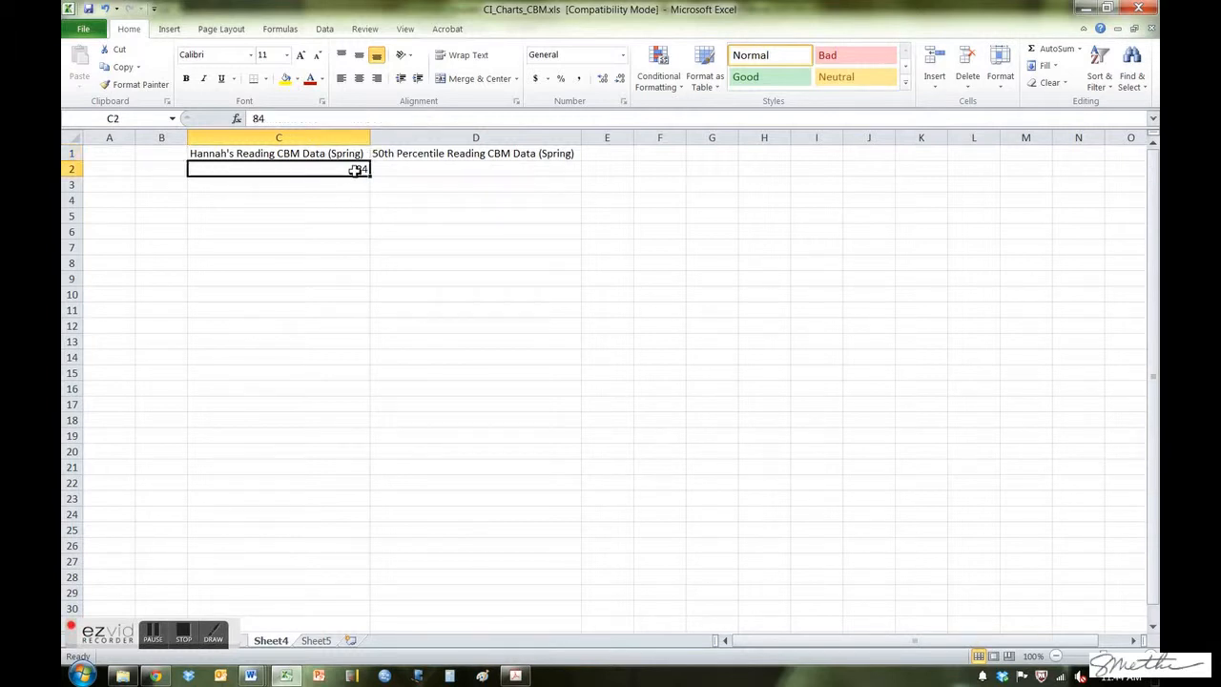
pyautogui.doubleClick(259, 119)
pyautogui.press('BackSpace')
pyautogui.write('84')
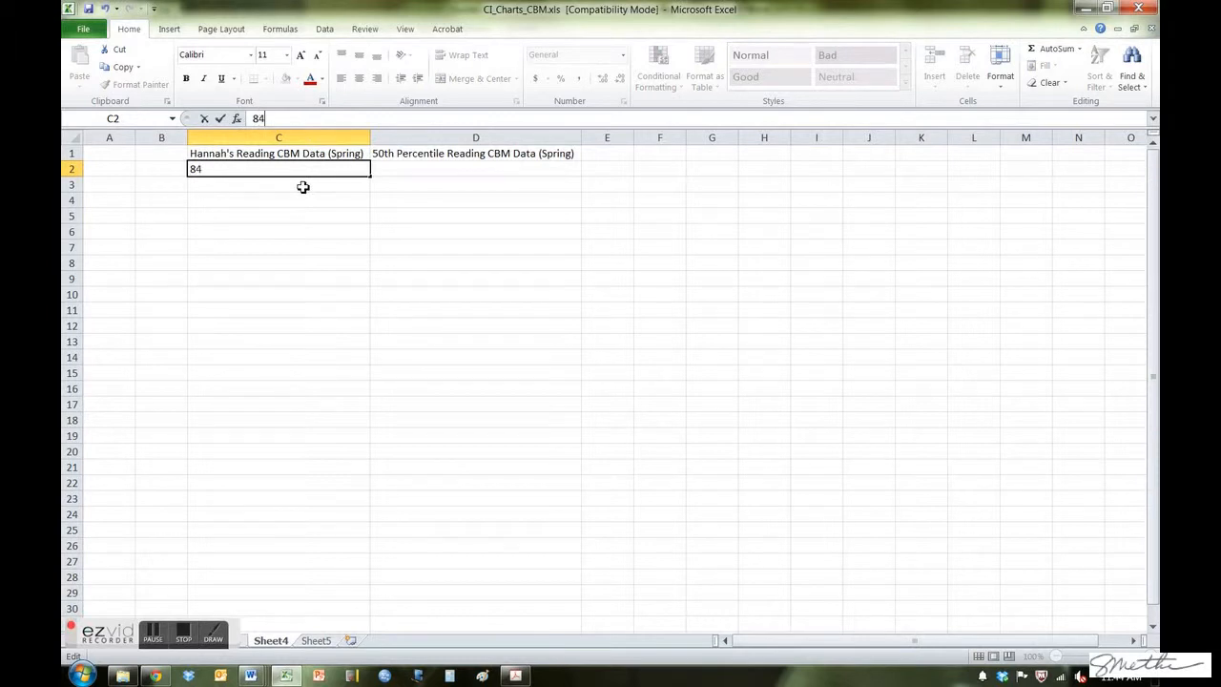
pyautogui.press('Return')
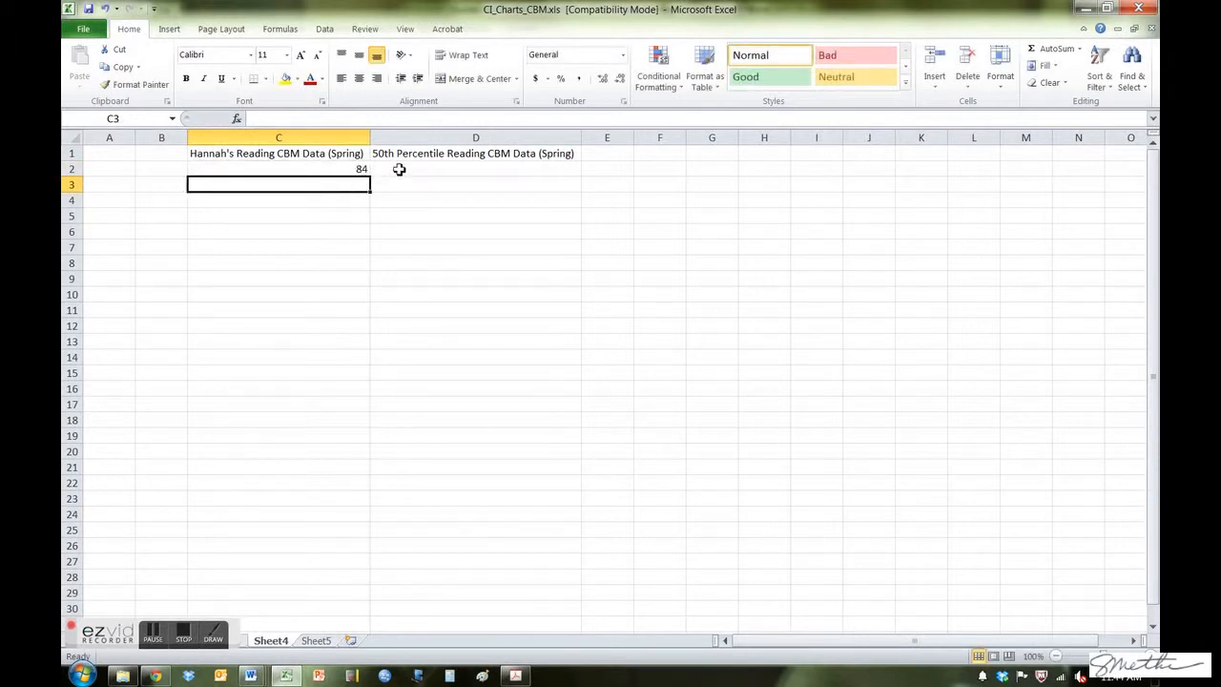
# Look up the second-grade 50th percentile spring WRC in the 2006-2007 AIMSWeb Norms PDF in Acrobat.
pyautogui.moveTo(516, 677)
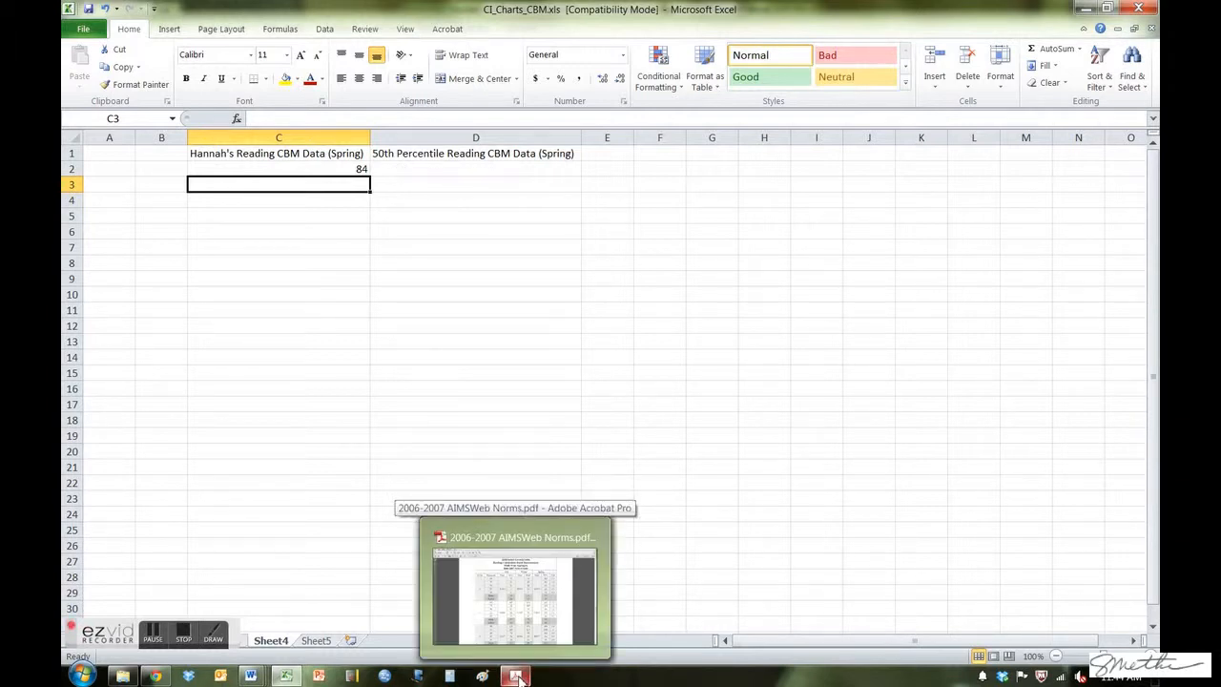
pyautogui.click(516, 677)
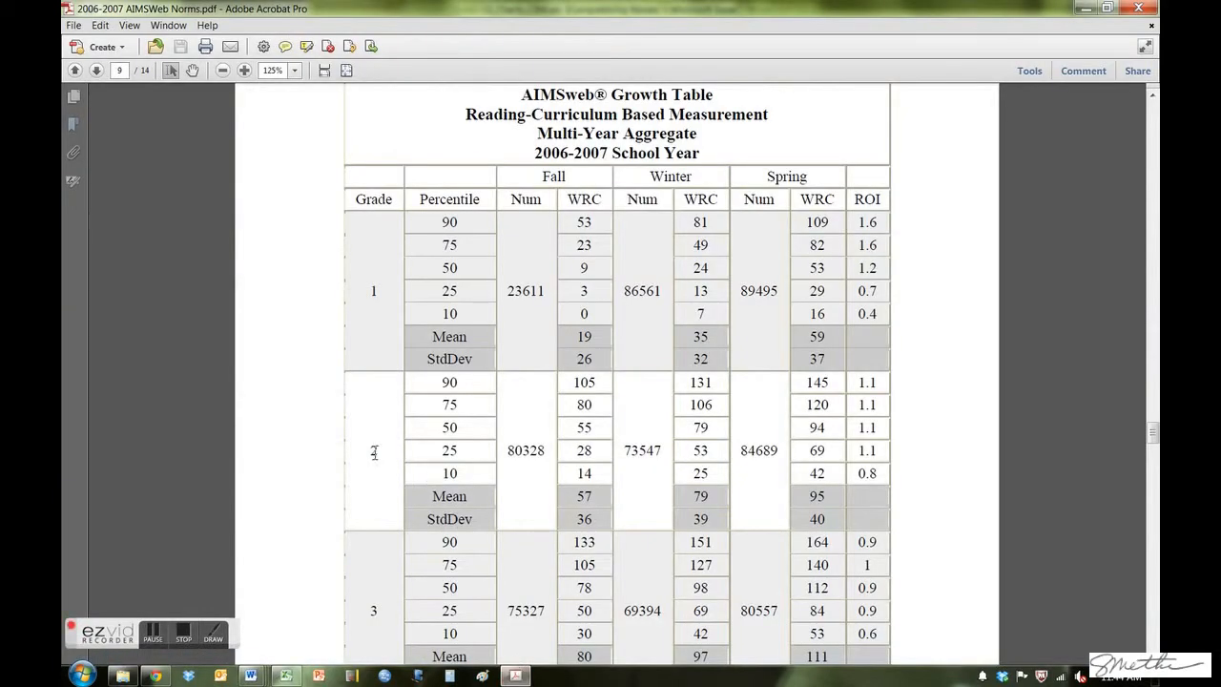
pyautogui.click(462, 433)
pyautogui.moveTo(836, 430); pyautogui.dragTo(810, 430)
pyautogui.click(1086, 12)
# Enter 94 in D2 on Sheet4 as the 50th percentile spring reading CBM score.
pyautogui.click(412, 172)
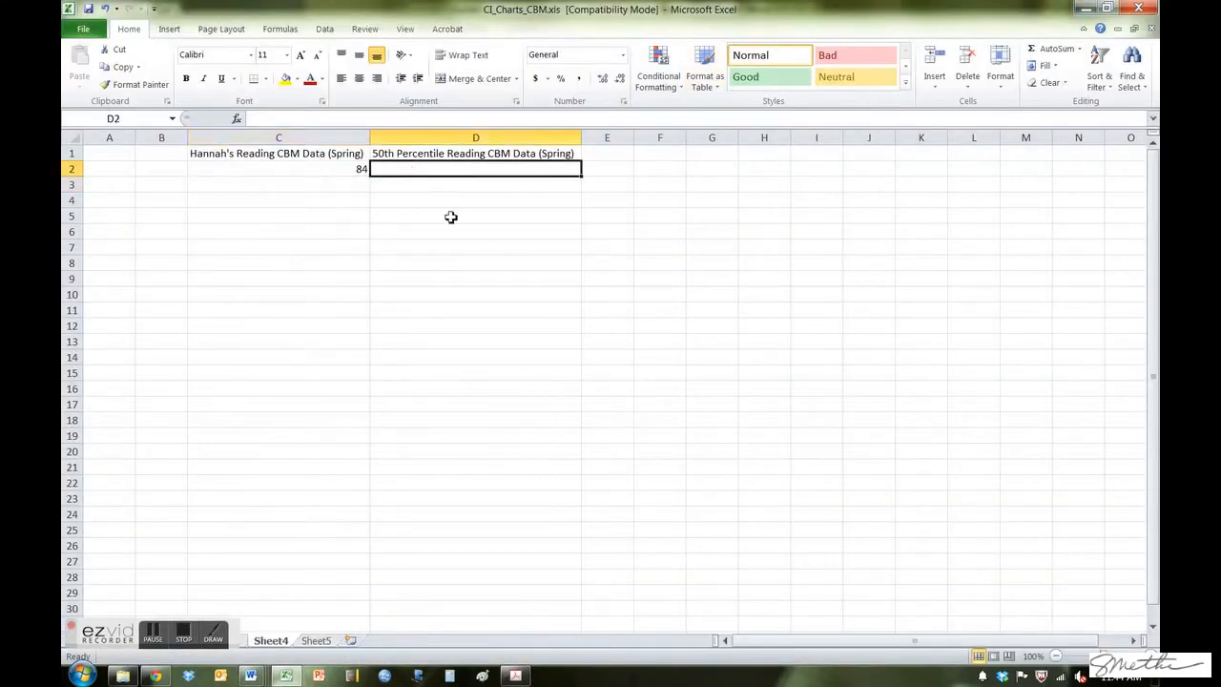
pyautogui.write('94')
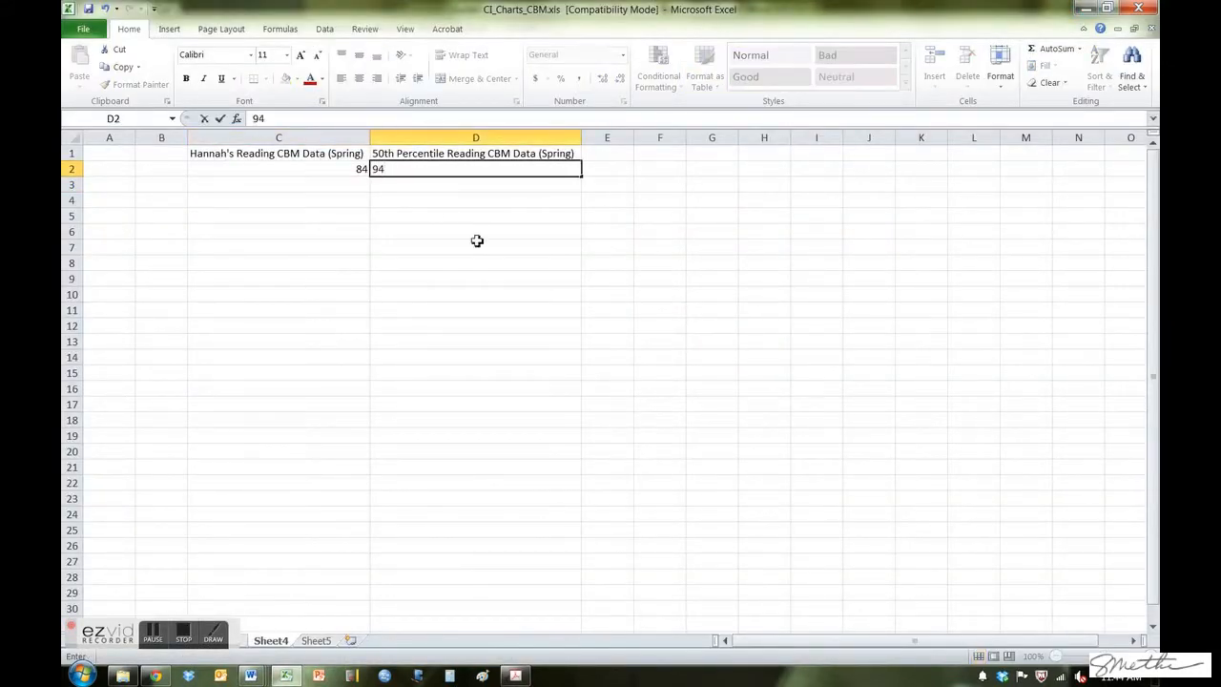
pyautogui.press('Return')
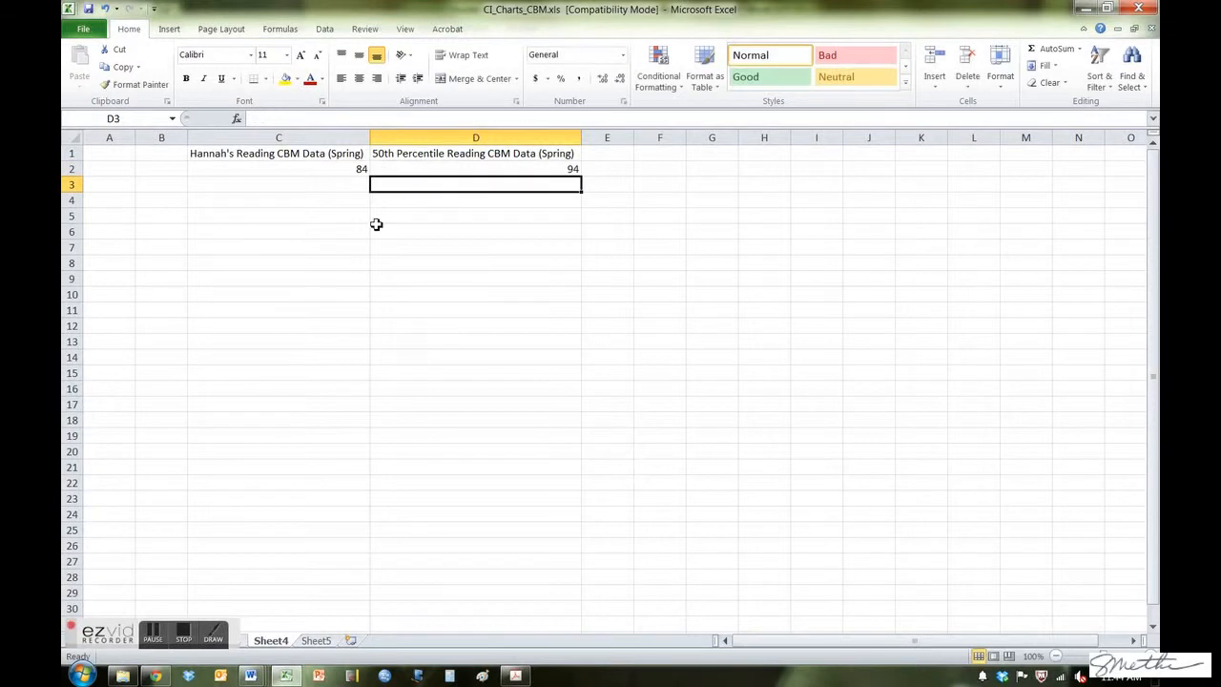
pyautogui.click(336, 184)
pyautogui.click(353, 157)
pyautogui.click(394, 156)
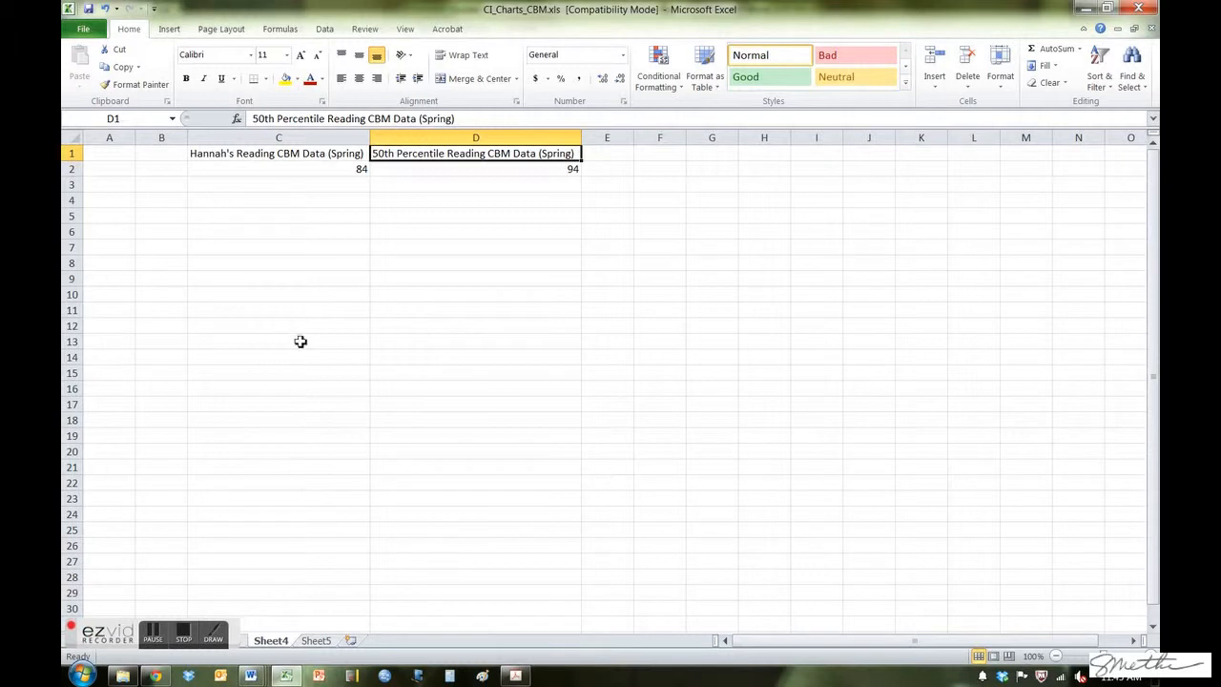
# Insert a 2-D clustered column chart from the headings and scores in C1:D2.
pyautogui.moveTo(257, 156); pyautogui.dragTo(452, 173)
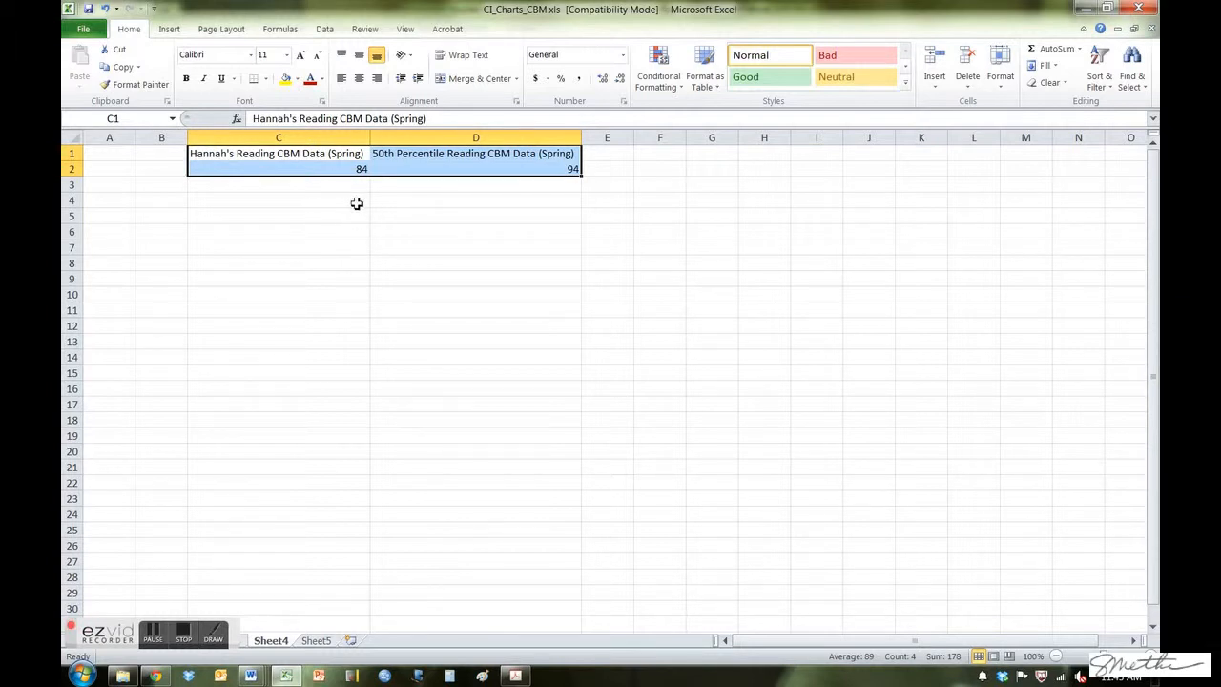
pyautogui.click(169, 30)
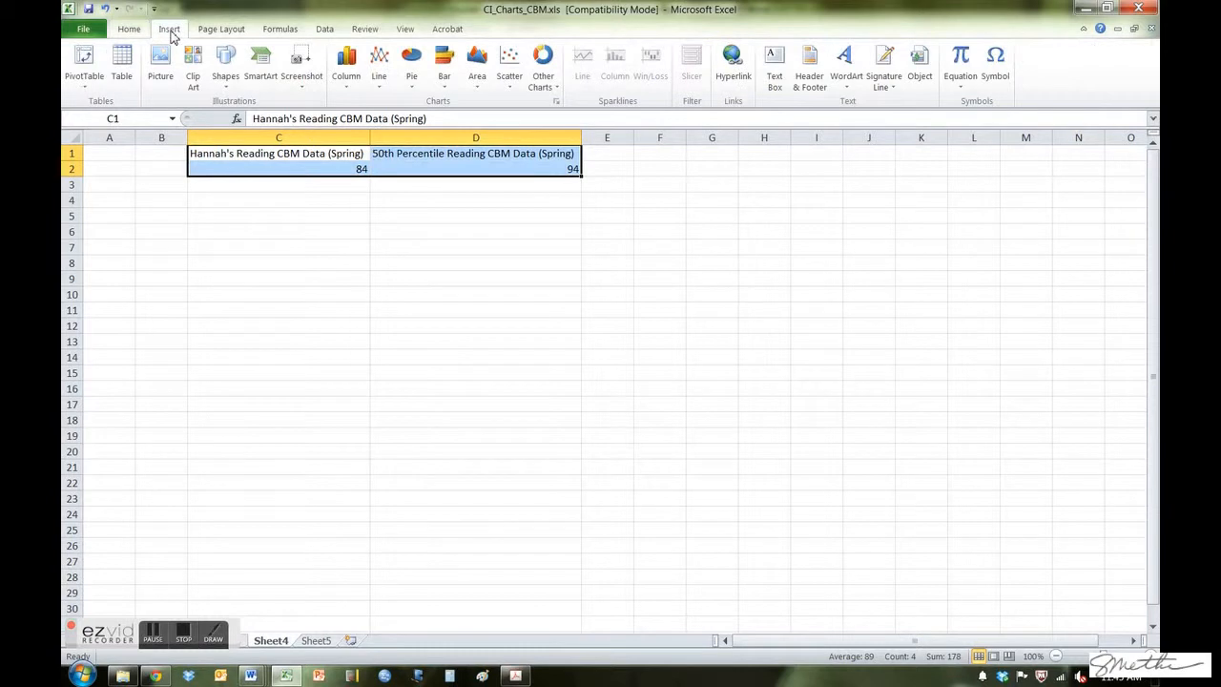
pyautogui.moveTo(241, 155); pyautogui.dragTo(432, 169)
pyautogui.click(334, 191)
pyautogui.moveTo(261, 154); pyautogui.dragTo(449, 168)
pyautogui.click(346, 84)
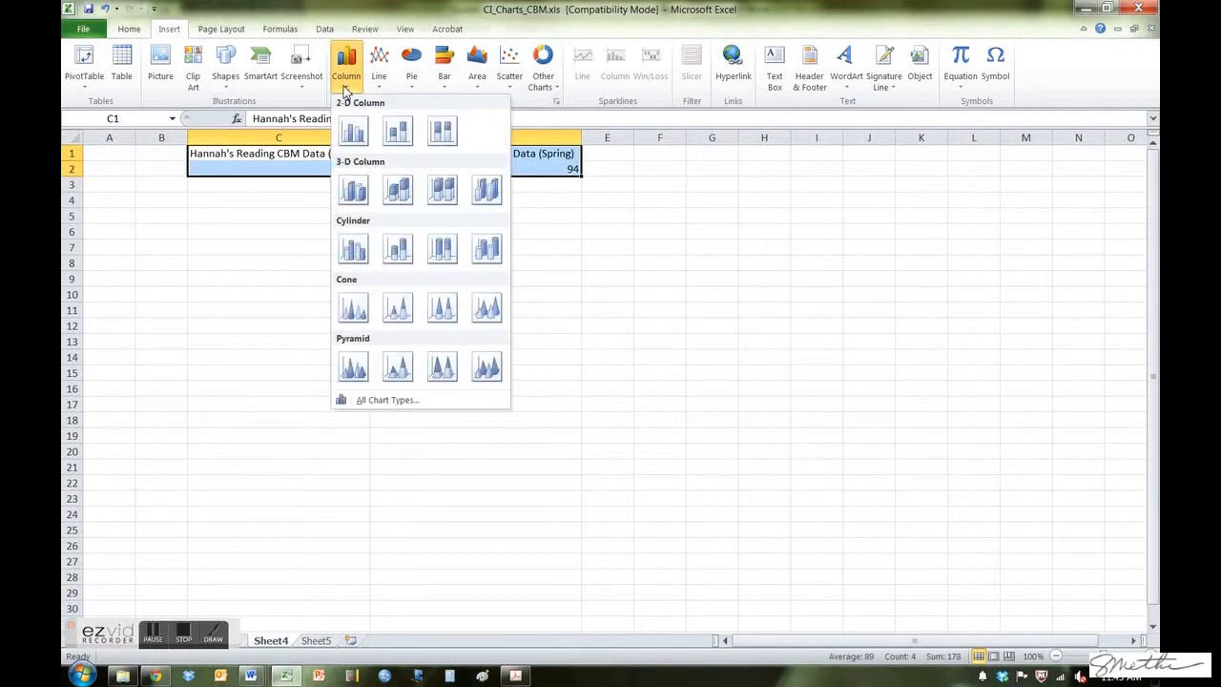
pyautogui.click(353, 130)
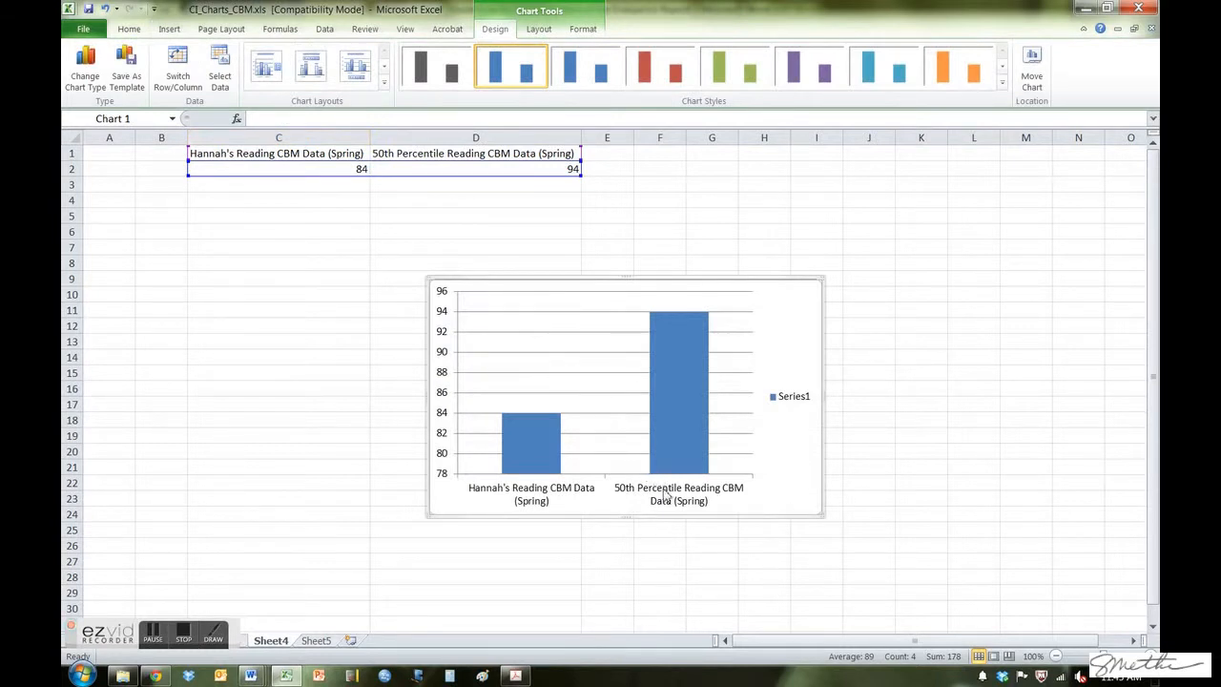
# Delete the Series1 legend from the column chart.
pyautogui.click(789, 403)
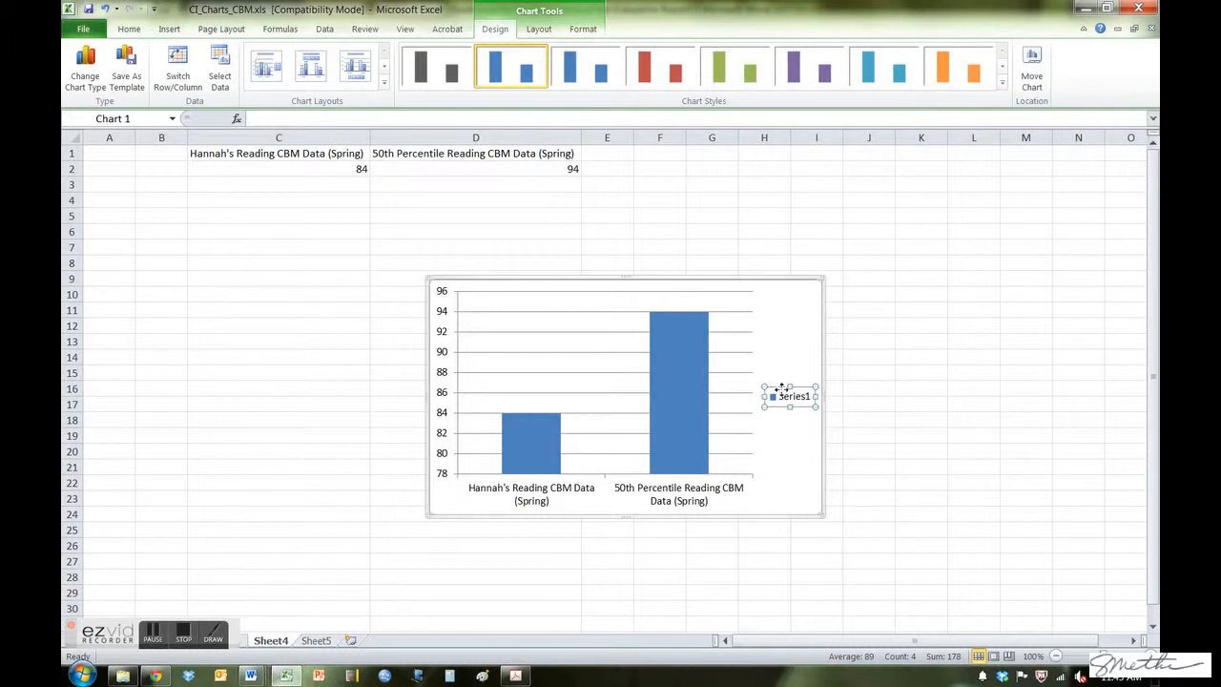
pyautogui.rightClick(781, 391)
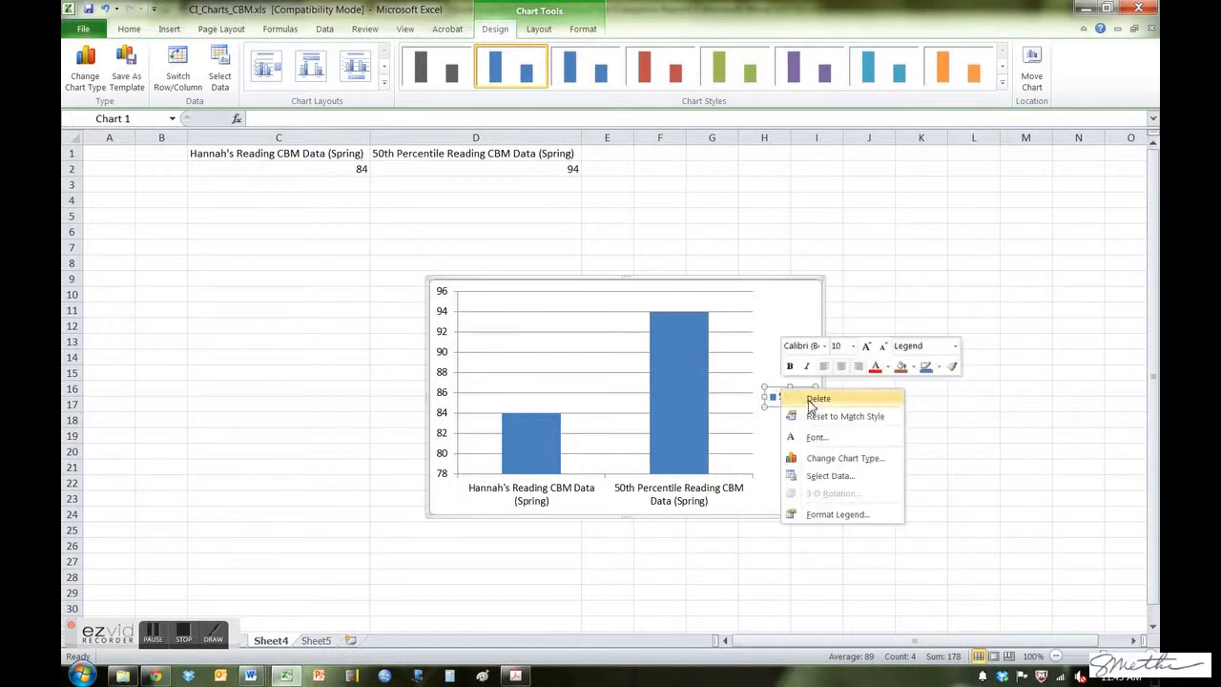
pyautogui.click(809, 401)
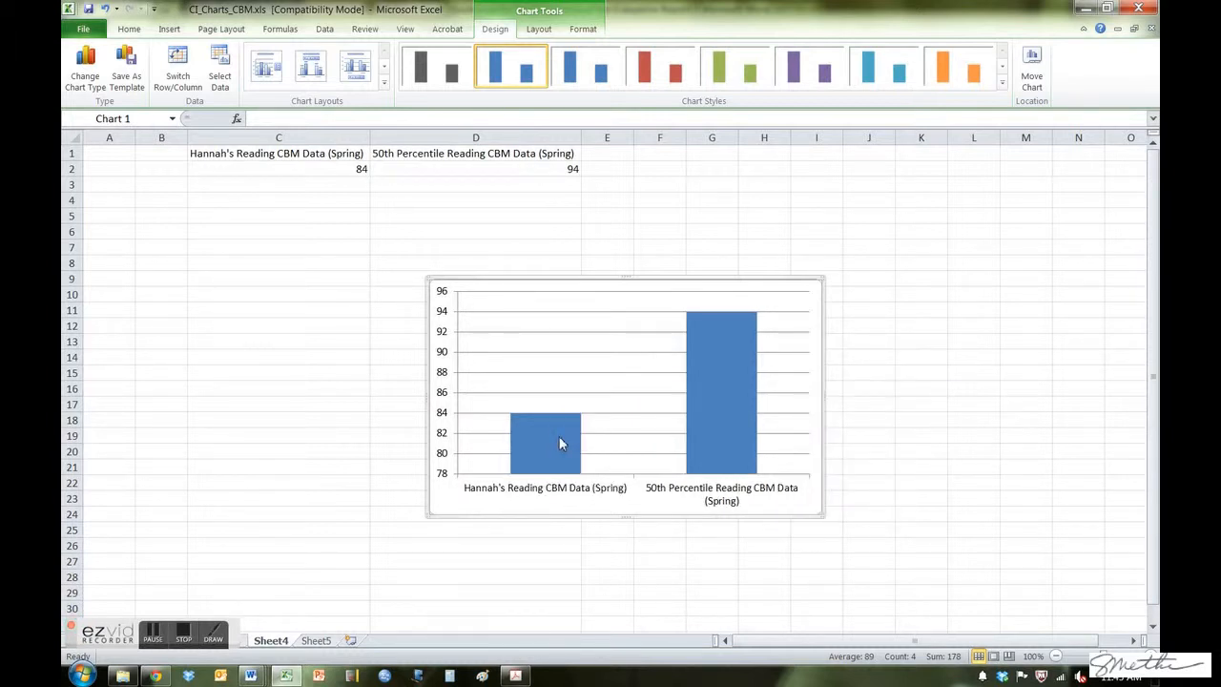
# Hide the chart's major horizontal gridlines by setting their line color to No line.
pyautogui.click(529, 374)
pyautogui.rightClick(531, 380)
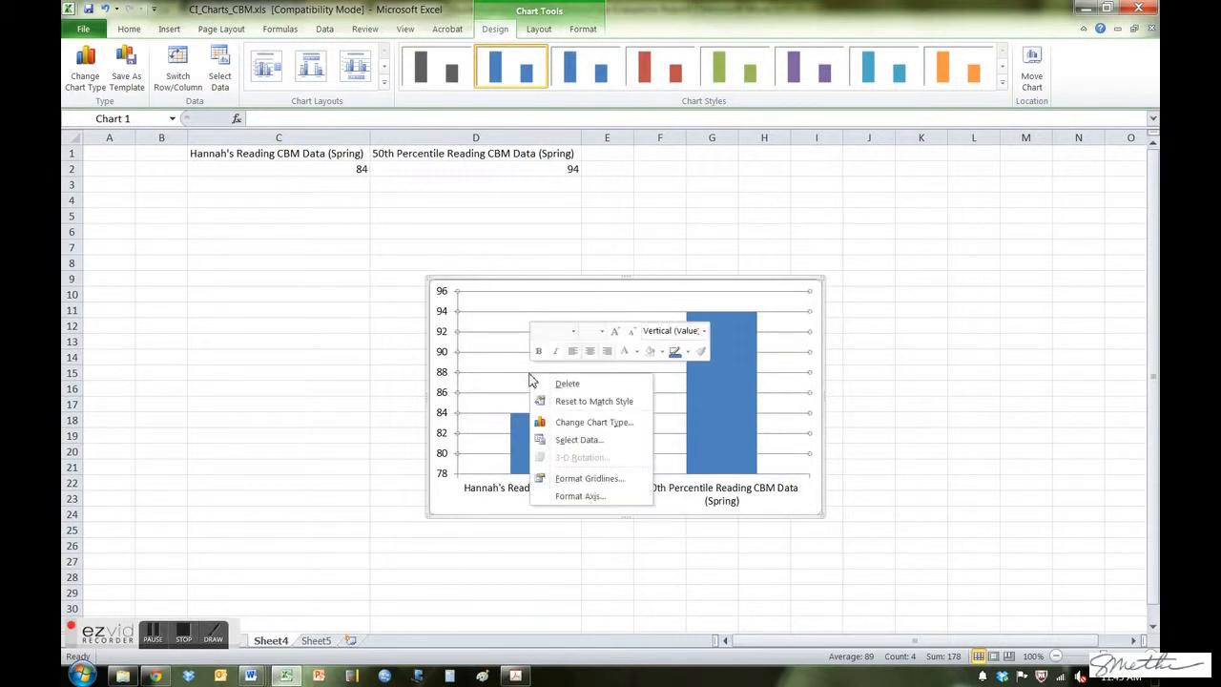
pyautogui.click(572, 485)
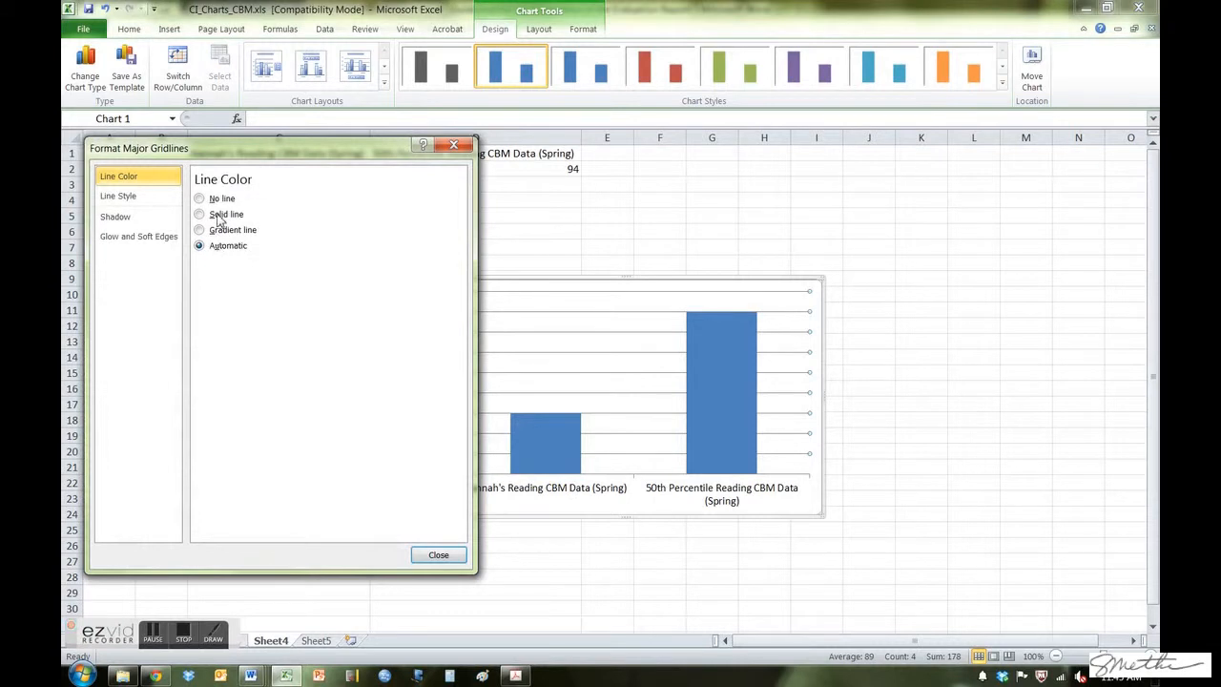
pyautogui.click(222, 198)
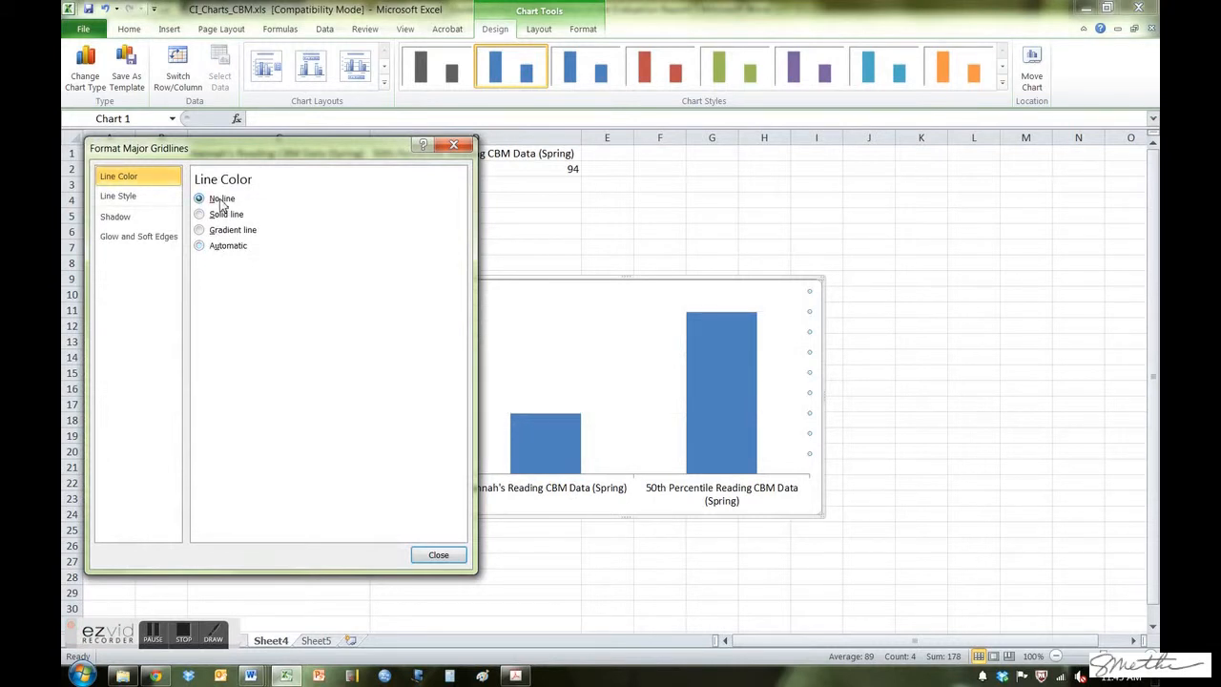
pyautogui.click(221, 215)
pyautogui.click(218, 198)
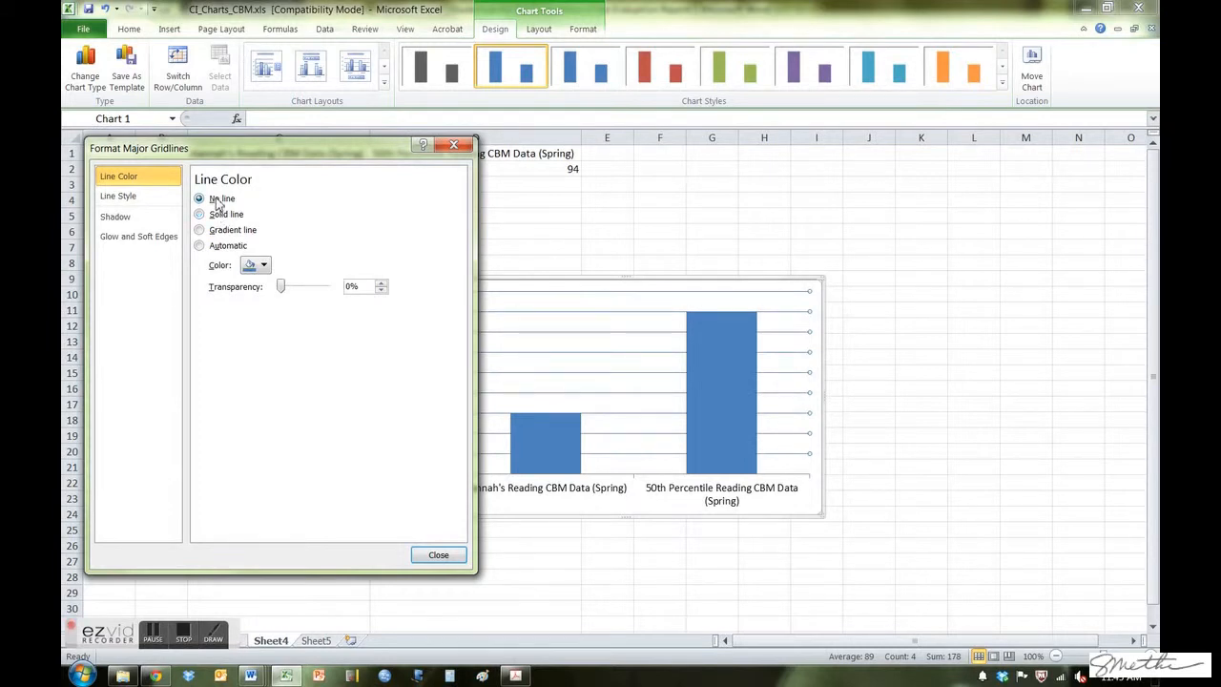
pyautogui.click(438, 557)
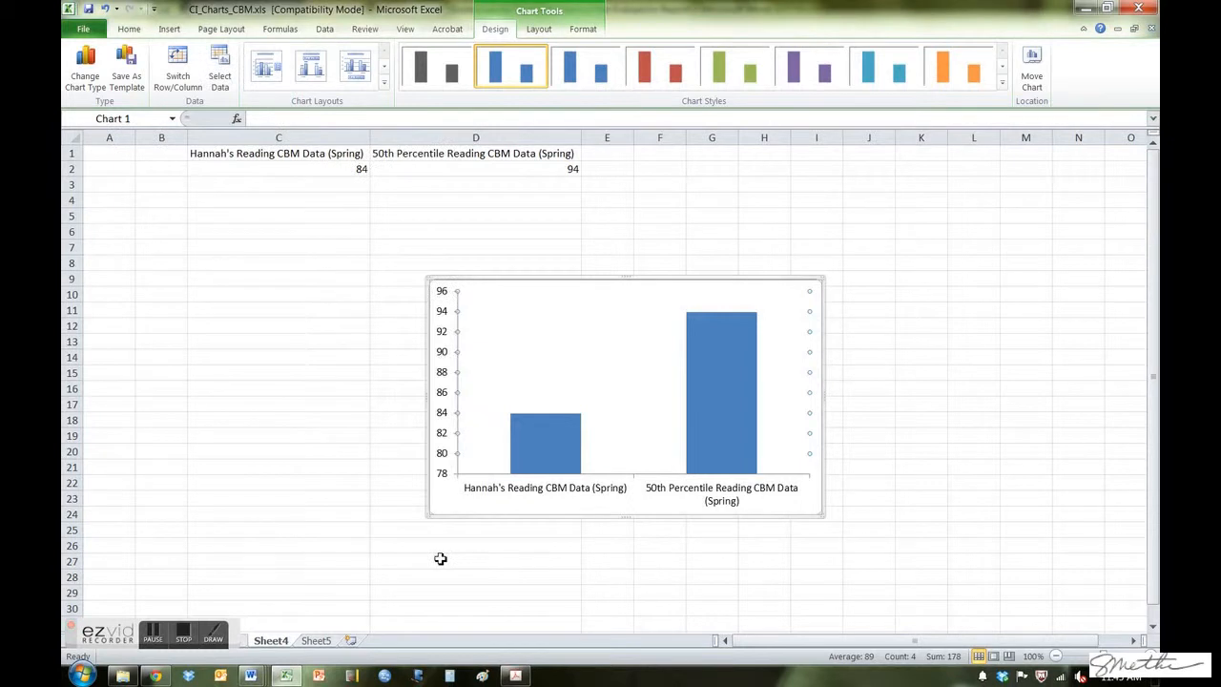
pyautogui.click(537, 444)
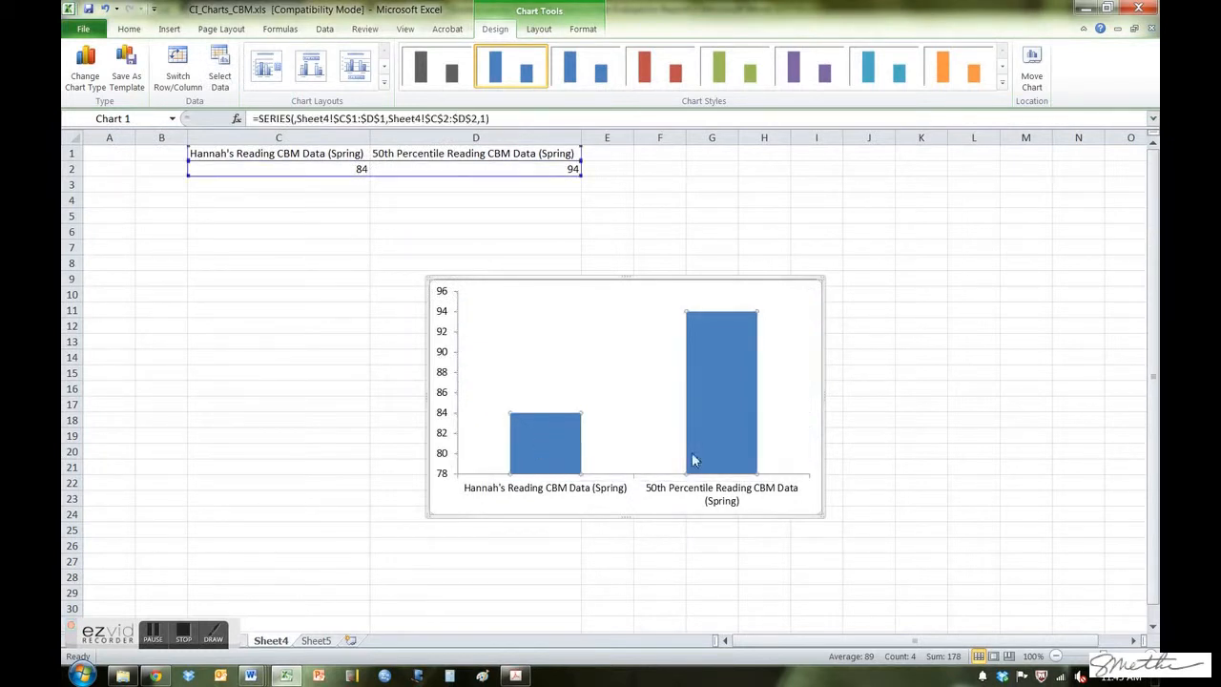
pyautogui.moveTo(710, 456)
pyautogui.click(538, 493)
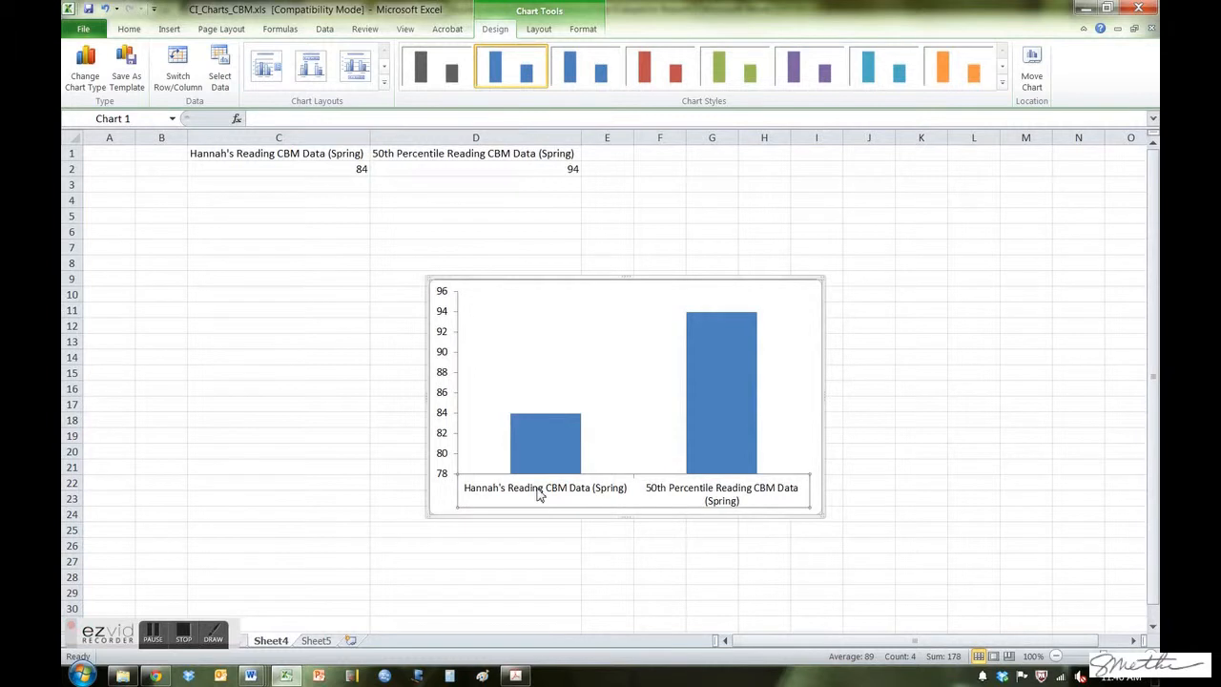
# On Sheet5, enter 84 in C2 for the student's WRC/M and 94 in D2 for the second-grade average.
pyautogui.click(318, 642)
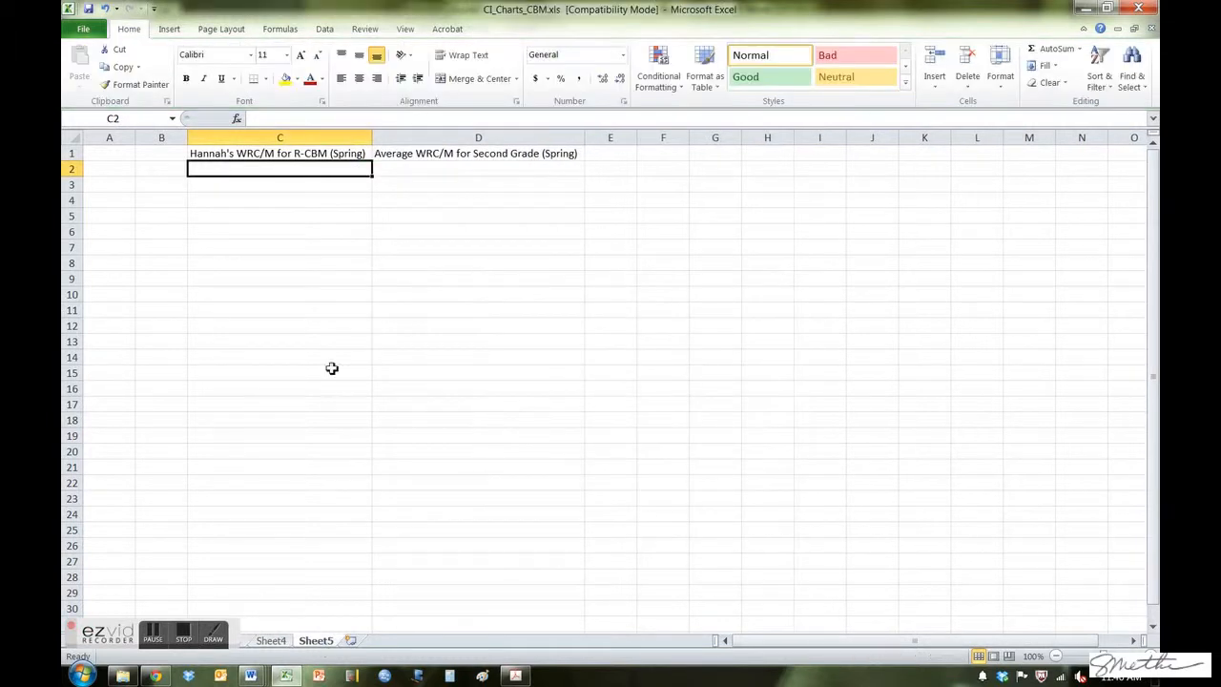
pyautogui.write('84')
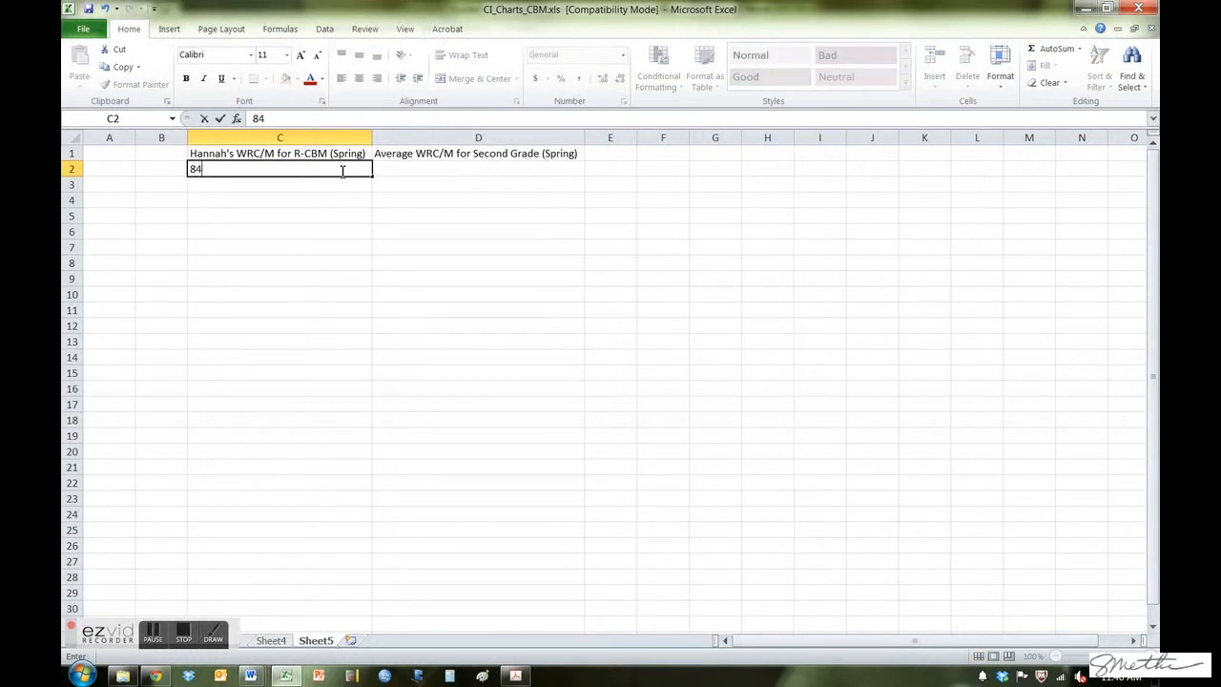
pyautogui.click(386, 167)
pyautogui.write('94')
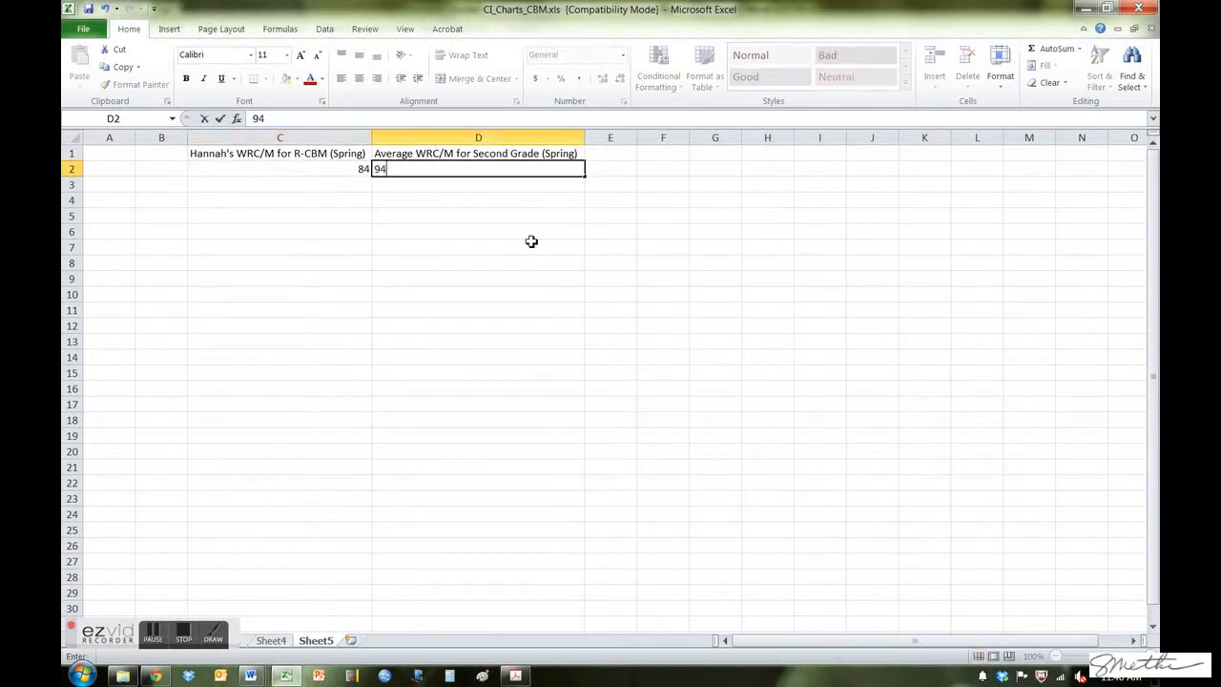
pyautogui.click(531, 241)
pyautogui.click(432, 155)
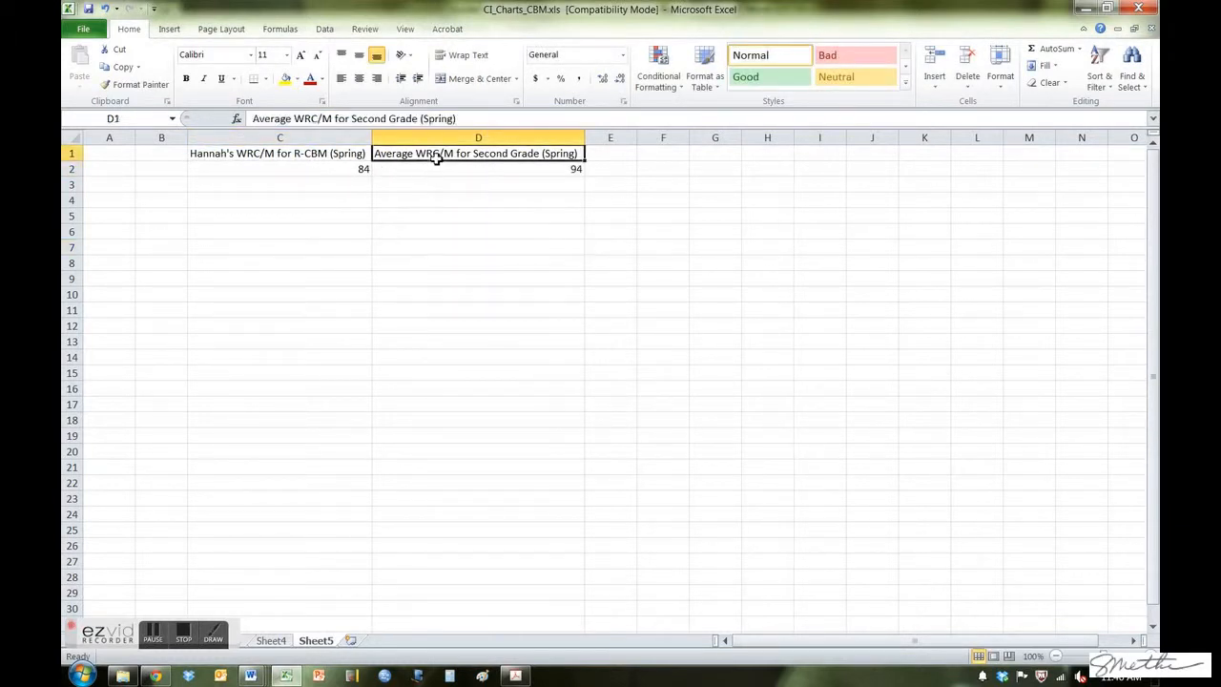
pyautogui.click(308, 204)
# Insert a 2-D clustered column chart from the headings and scores in C1:D2 on Sheet5.
pyautogui.moveTo(276, 155); pyautogui.dragTo(448, 171)
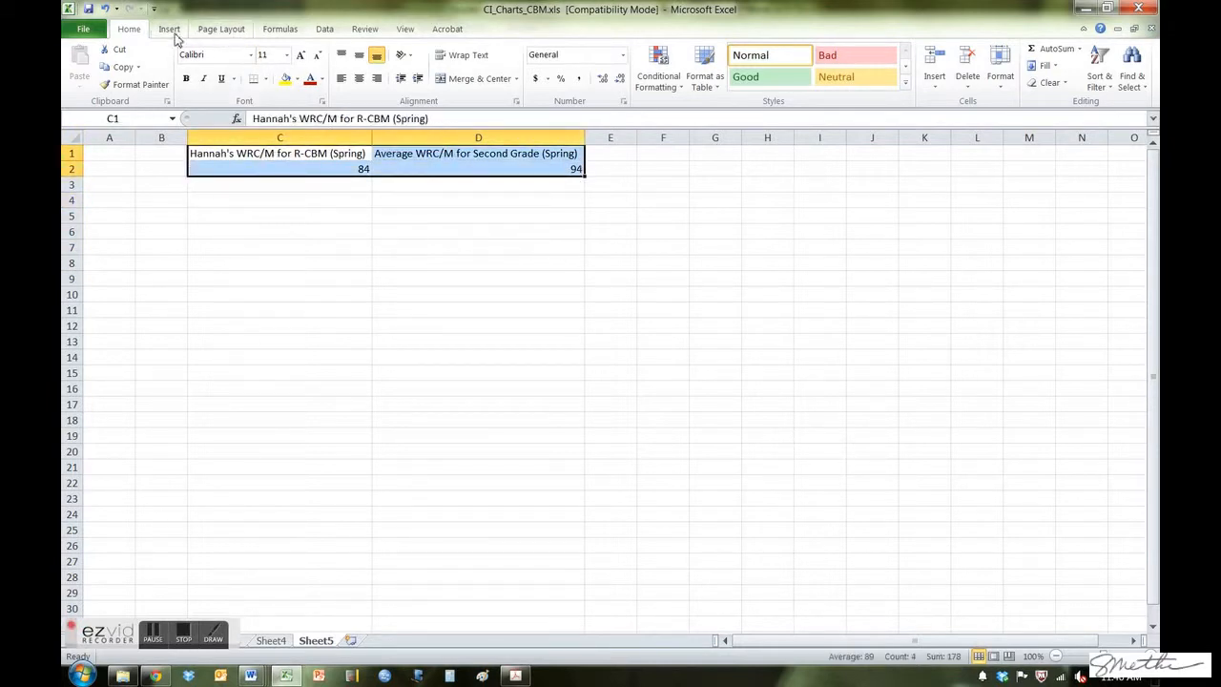
pyautogui.click(172, 31)
pyautogui.click(345, 65)
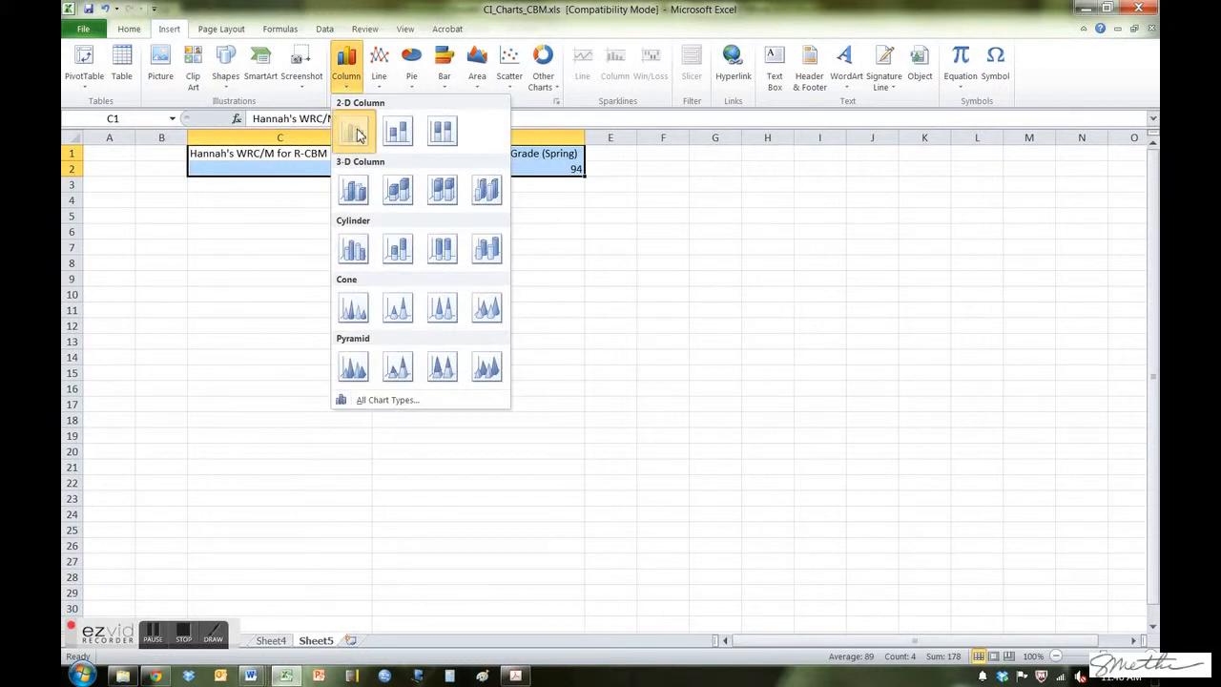
pyautogui.click(354, 128)
# Delete the Series1 legend from the new Sheet5 chart.
pyautogui.click(784, 395)
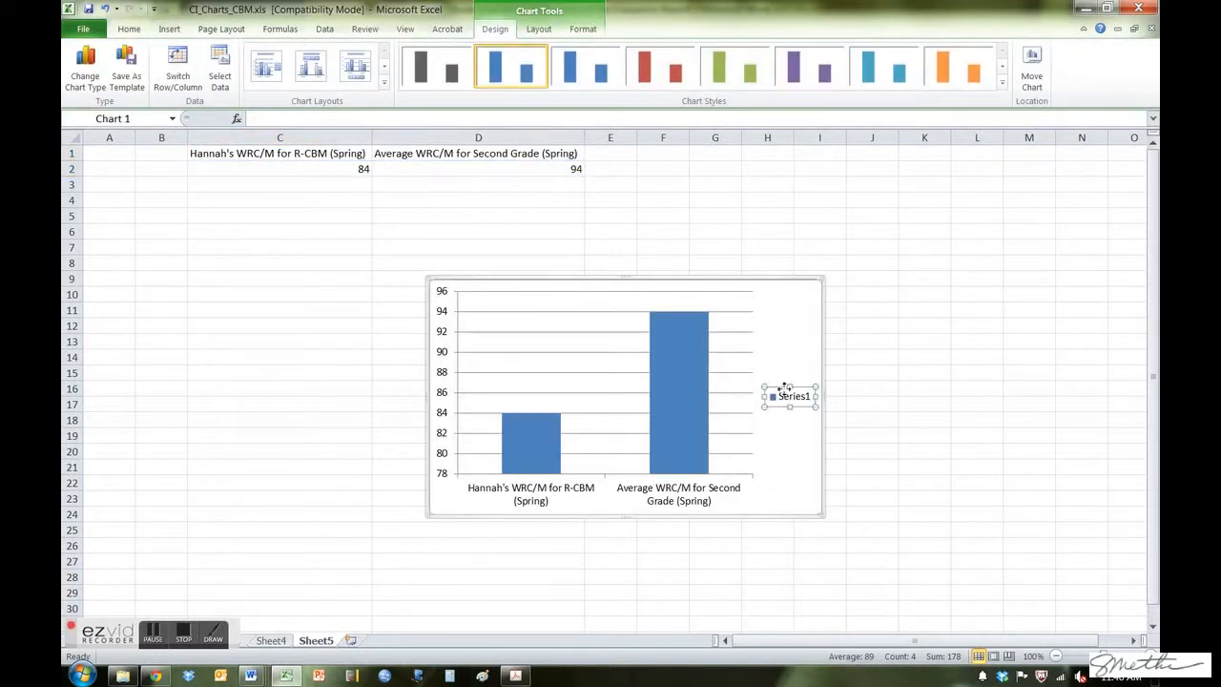
pyautogui.rightClick(784, 395)
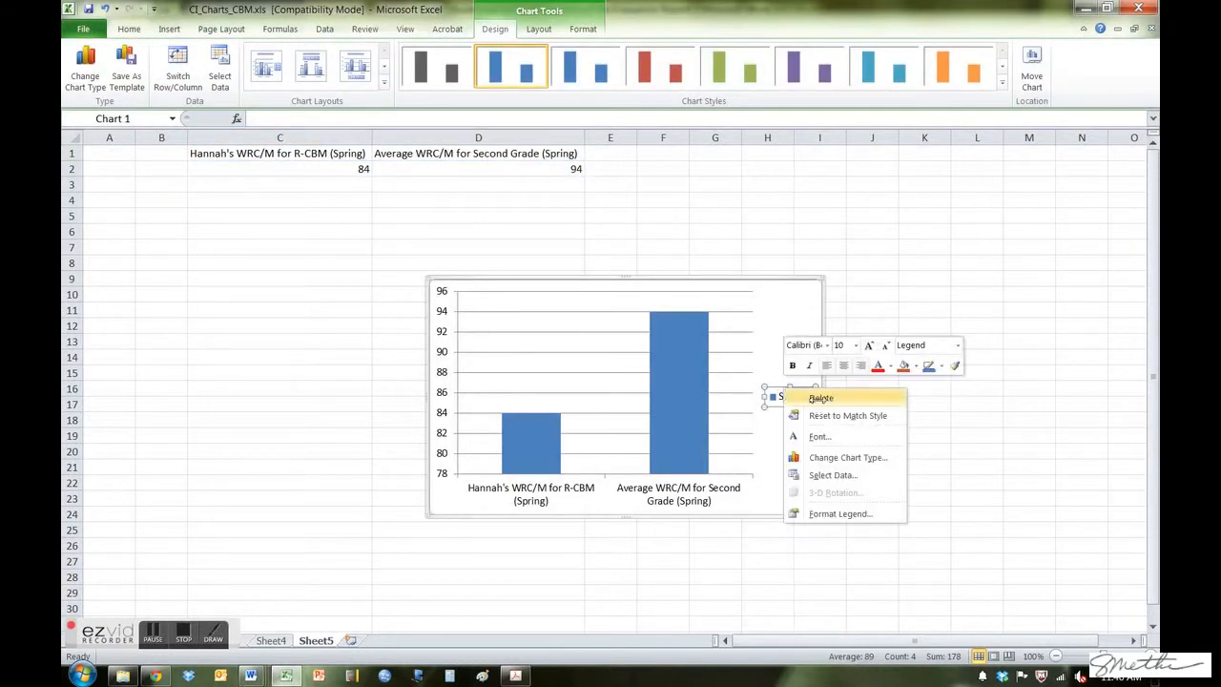
pyautogui.click(813, 402)
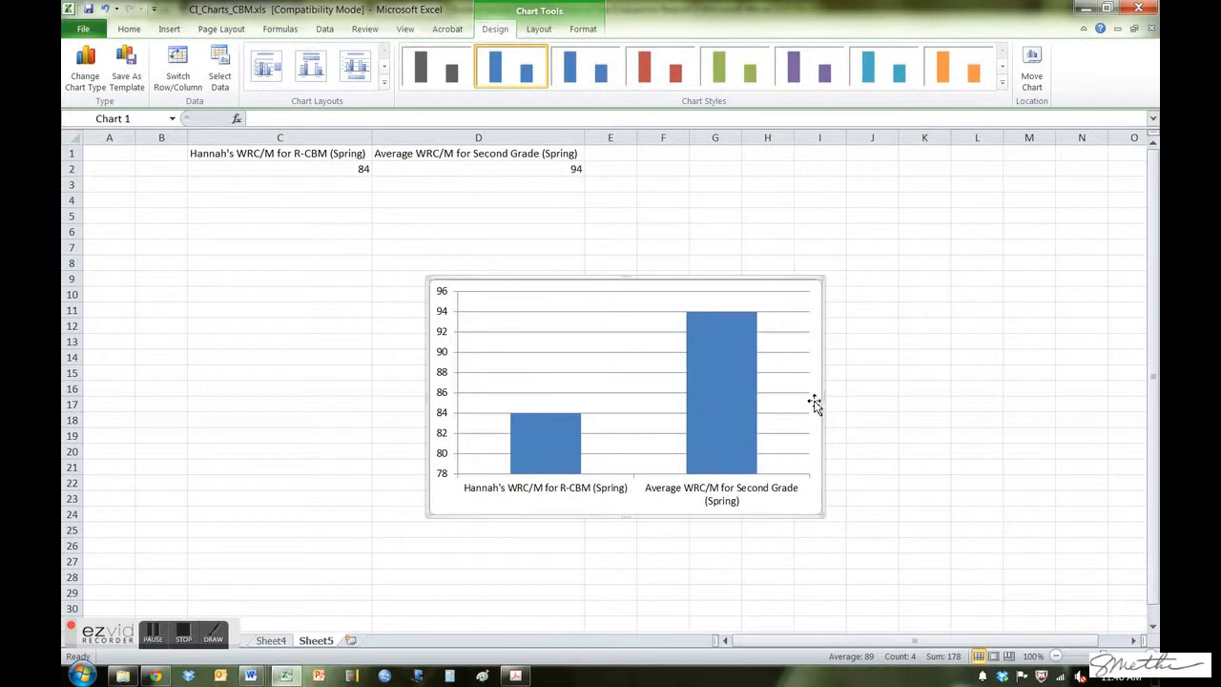
# Hide the Sheet5 chart's major horizontal gridlines by setting their line color to No line.
pyautogui.rightClick(592, 393)
pyautogui.click(647, 499)
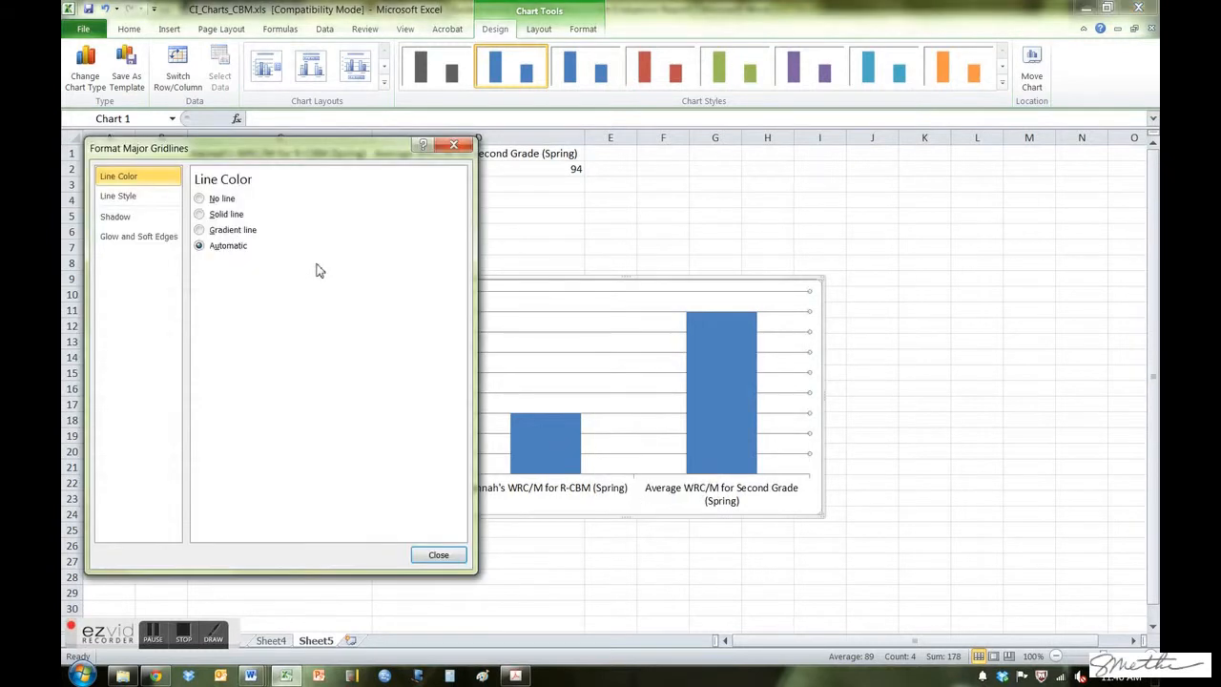
pyautogui.click(218, 200)
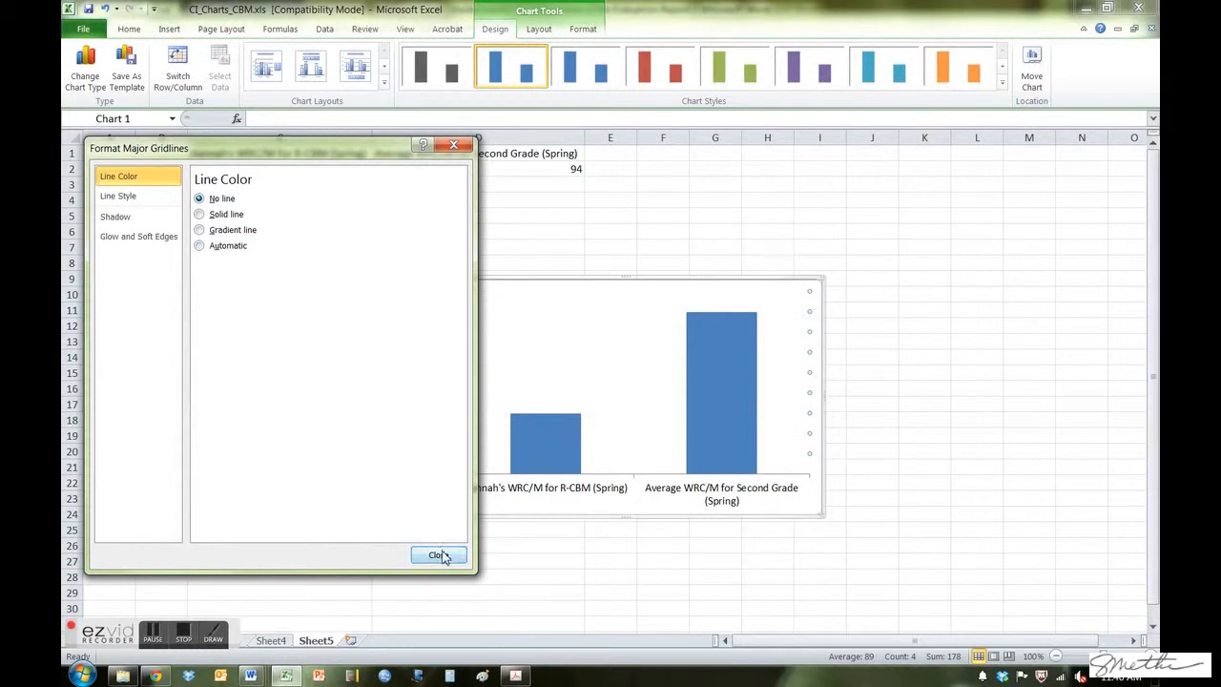
pyautogui.click(441, 557)
pyautogui.click(531, 561)
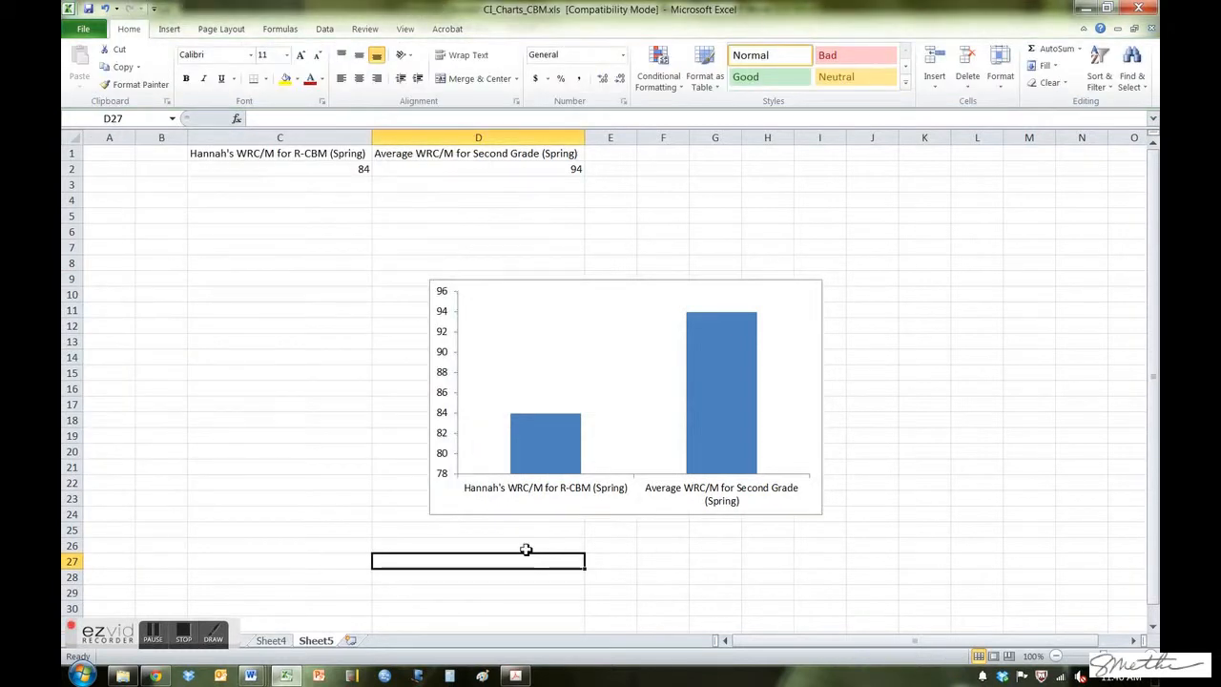
pyautogui.click(543, 426)
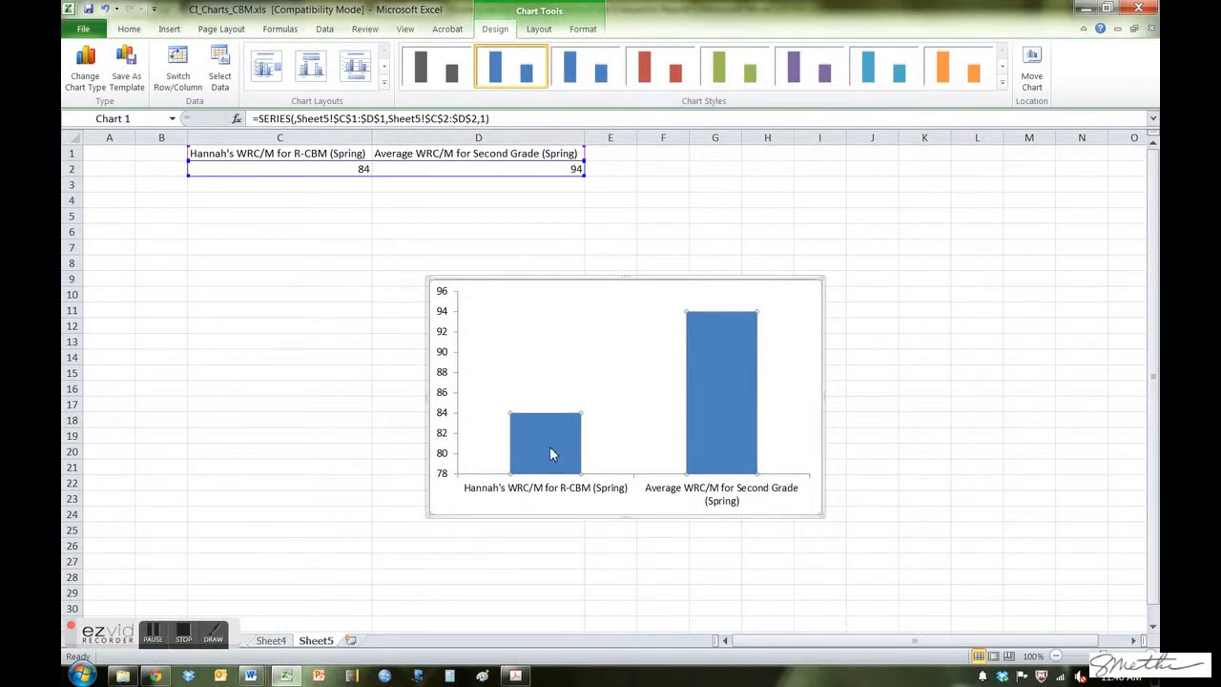
pyautogui.click(445, 421)
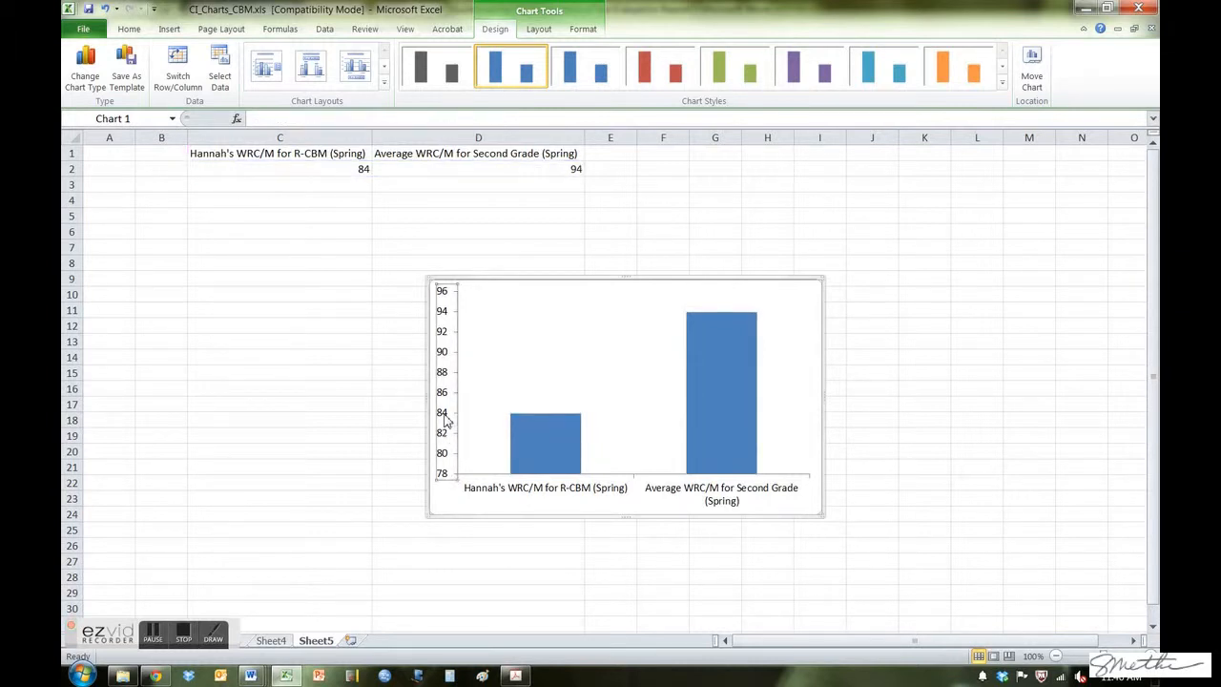
pyautogui.rightClick(446, 421)
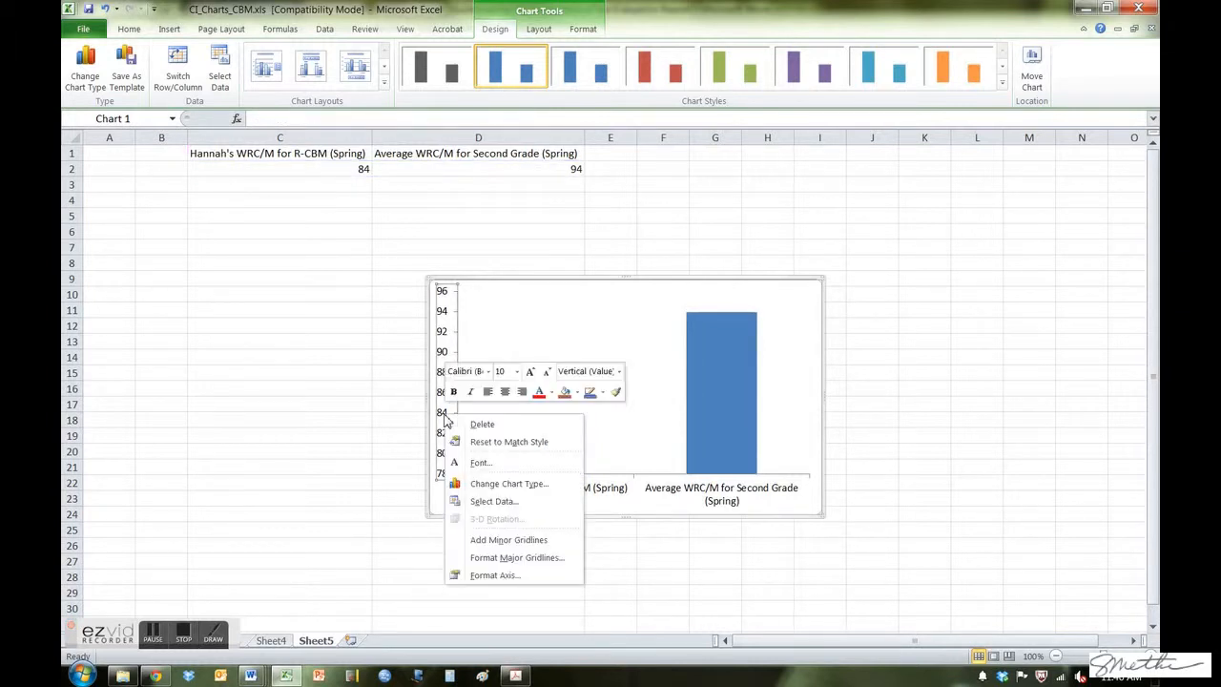
pyautogui.click(492, 578)
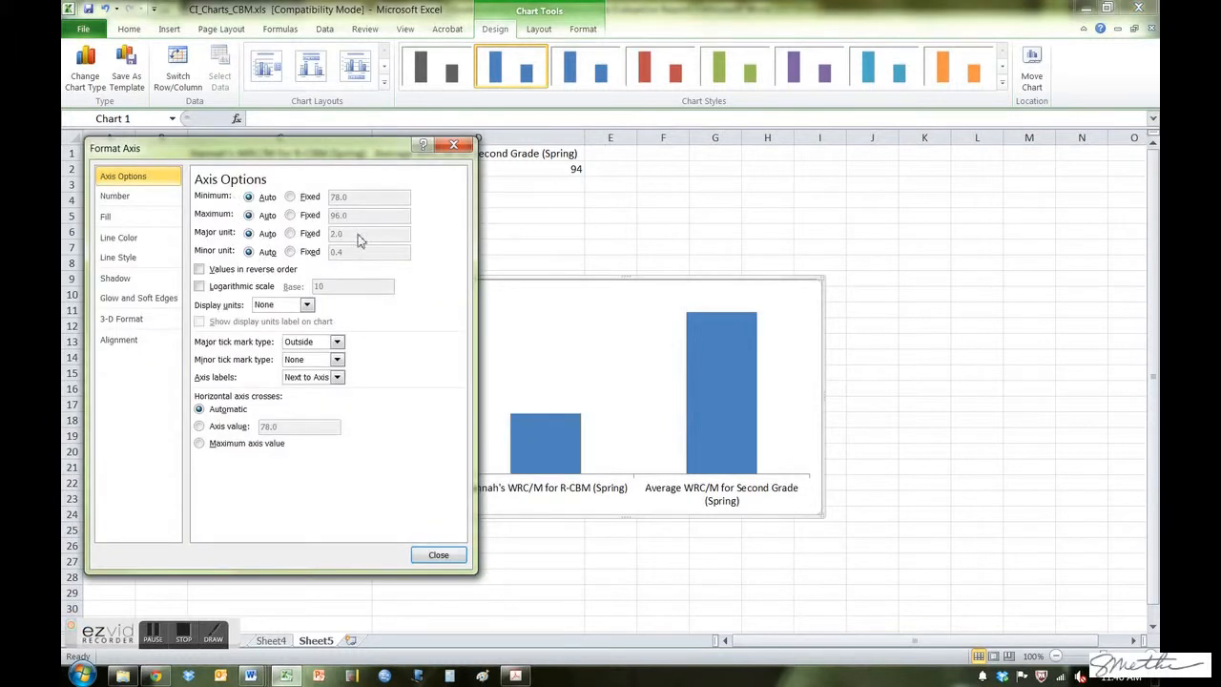
pyautogui.click(453, 145)
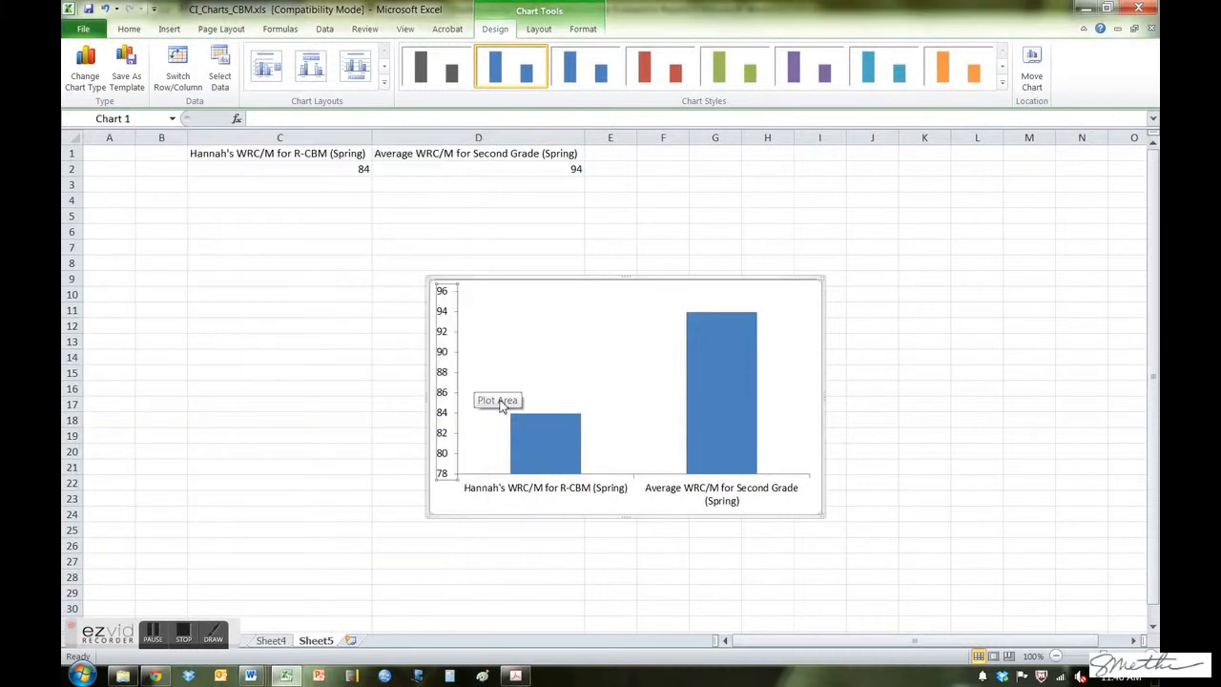
pyautogui.moveTo(524, 430)
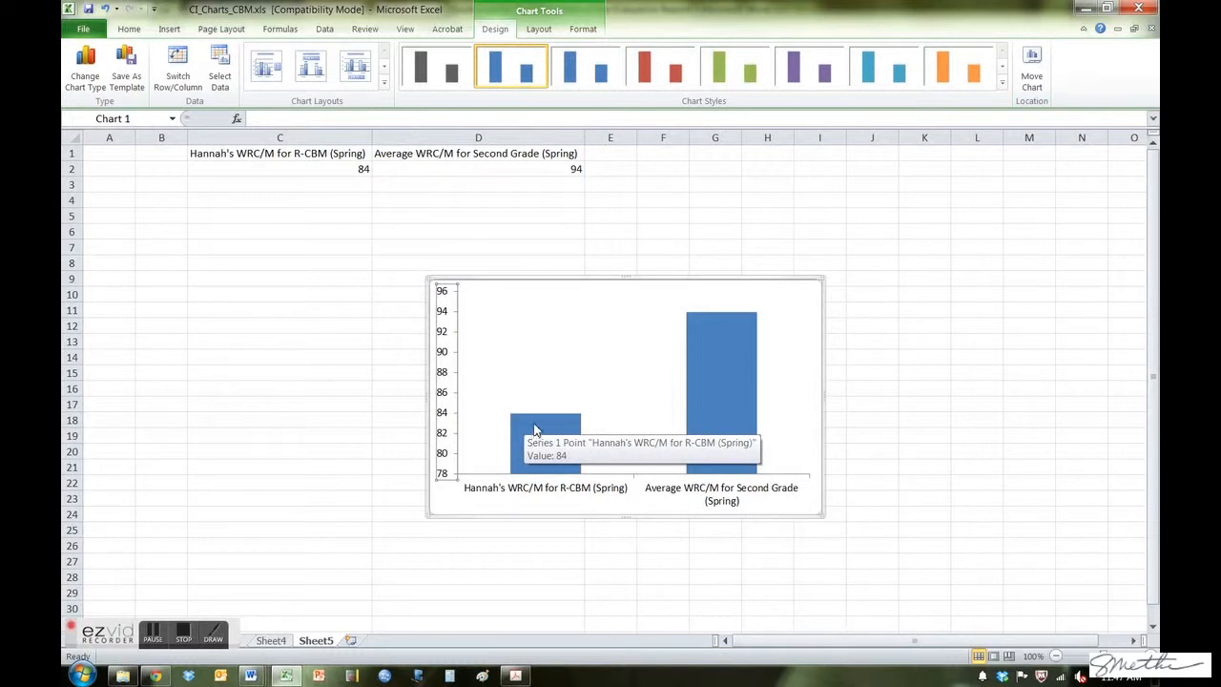
pyautogui.click(286, 676)
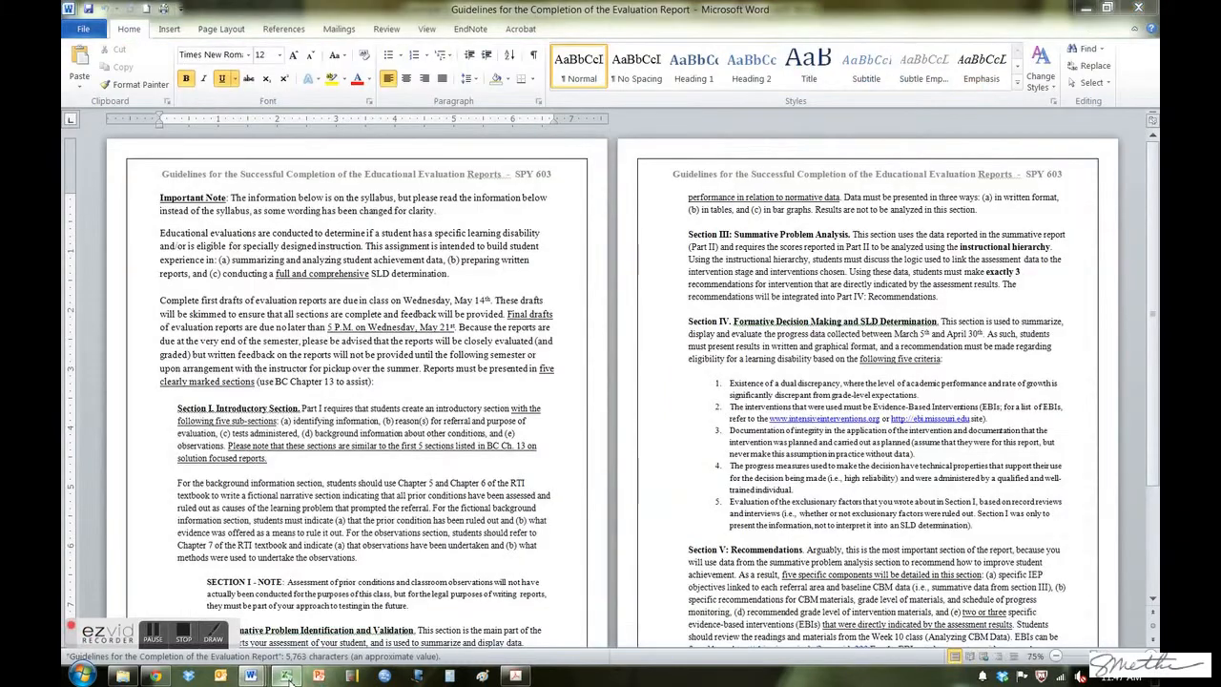
pyautogui.click(285, 675)
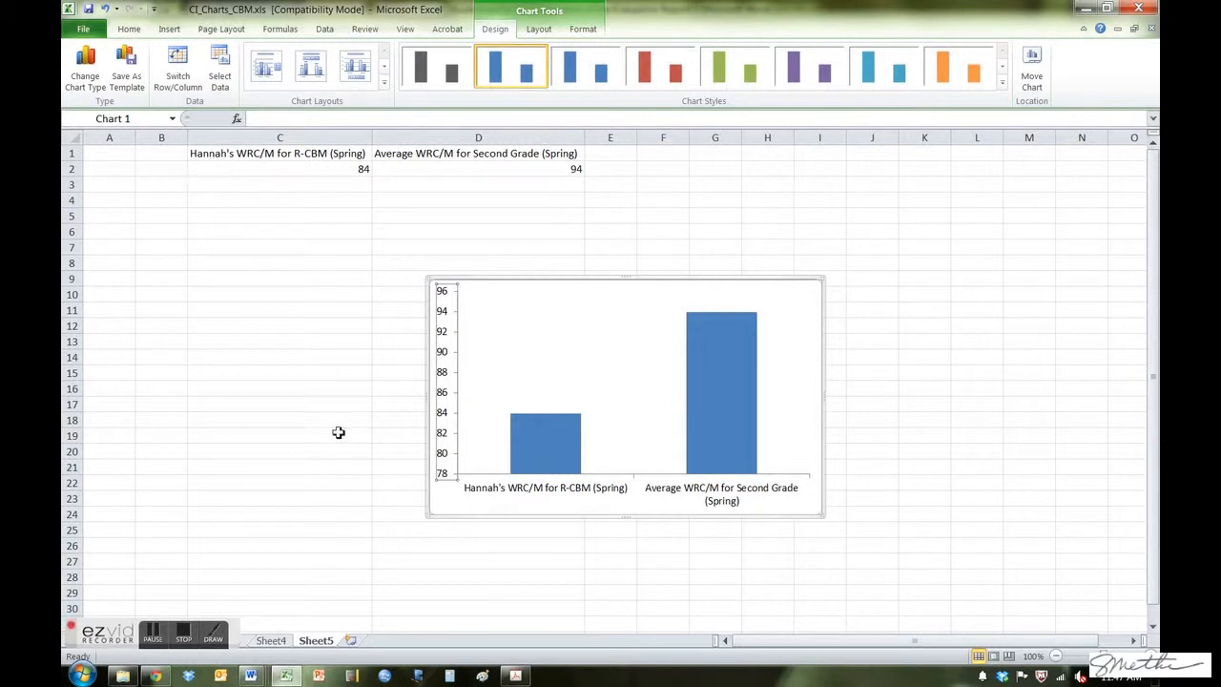
# On Sheet1, look up the 95% confidence interval for Grade 2 Oral Reading Fluency.
pyautogui.moveTo(236, 631); pyautogui.dragTo(265, 594)
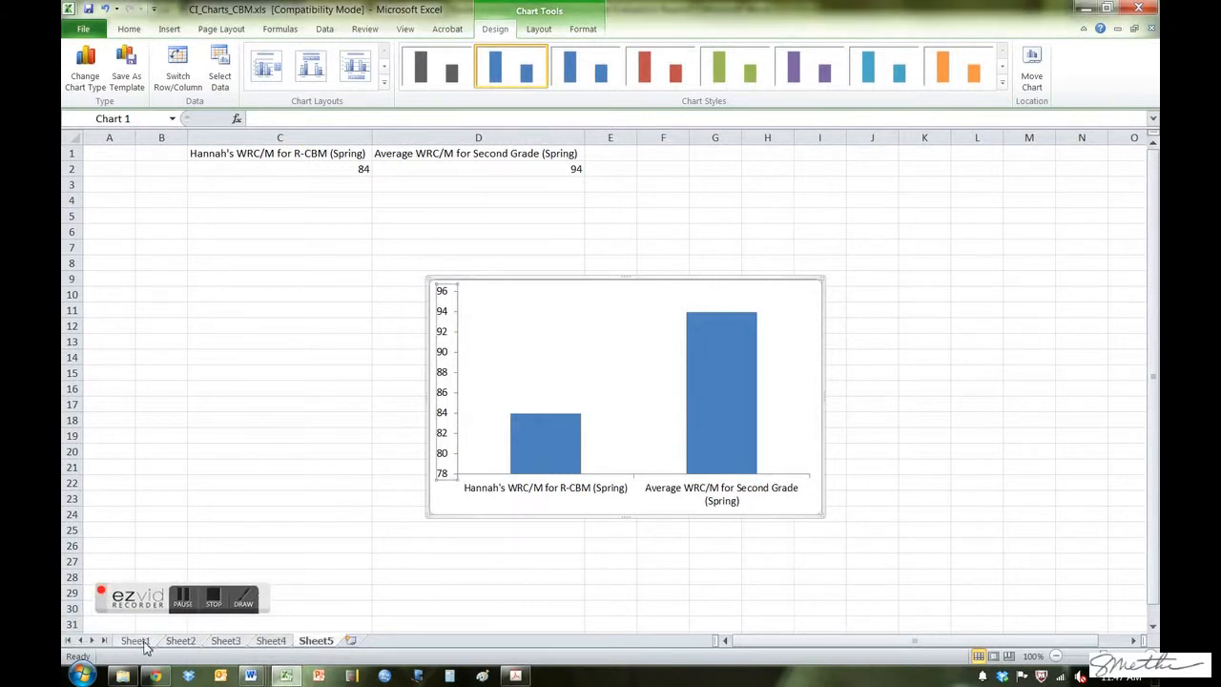
pyautogui.click(145, 646)
pyautogui.click(515, 138)
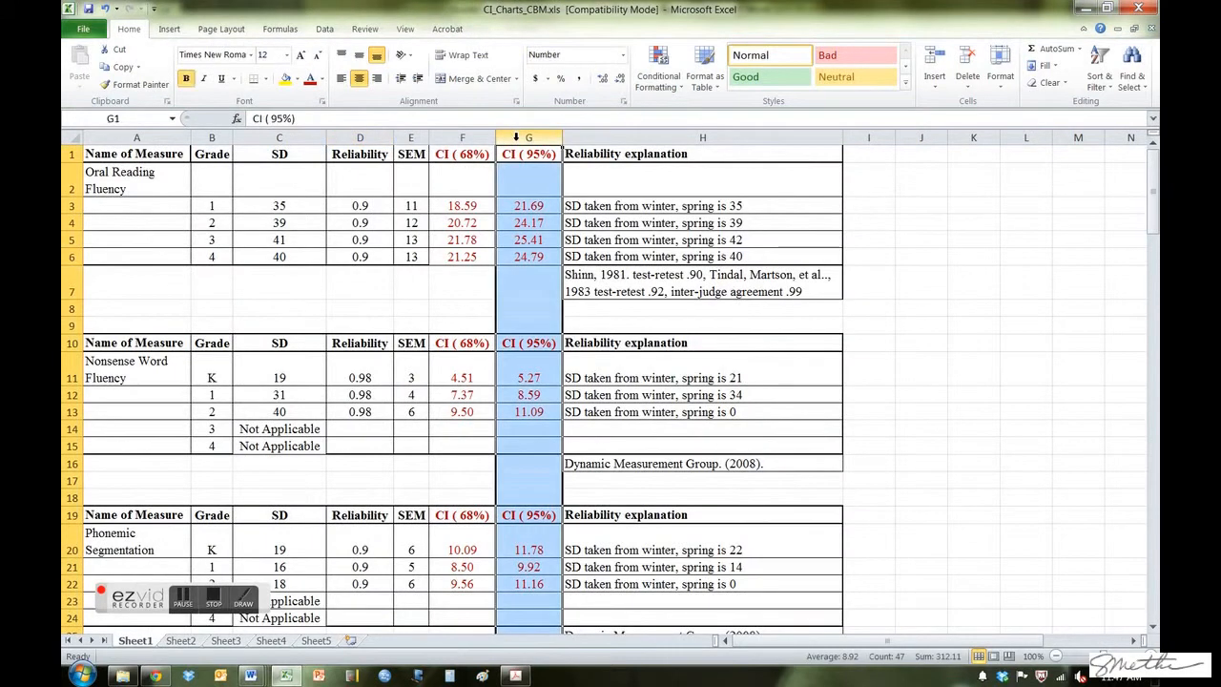
pyautogui.click(209, 225)
pyautogui.moveTo(210, 225); pyautogui.dragTo(524, 223)
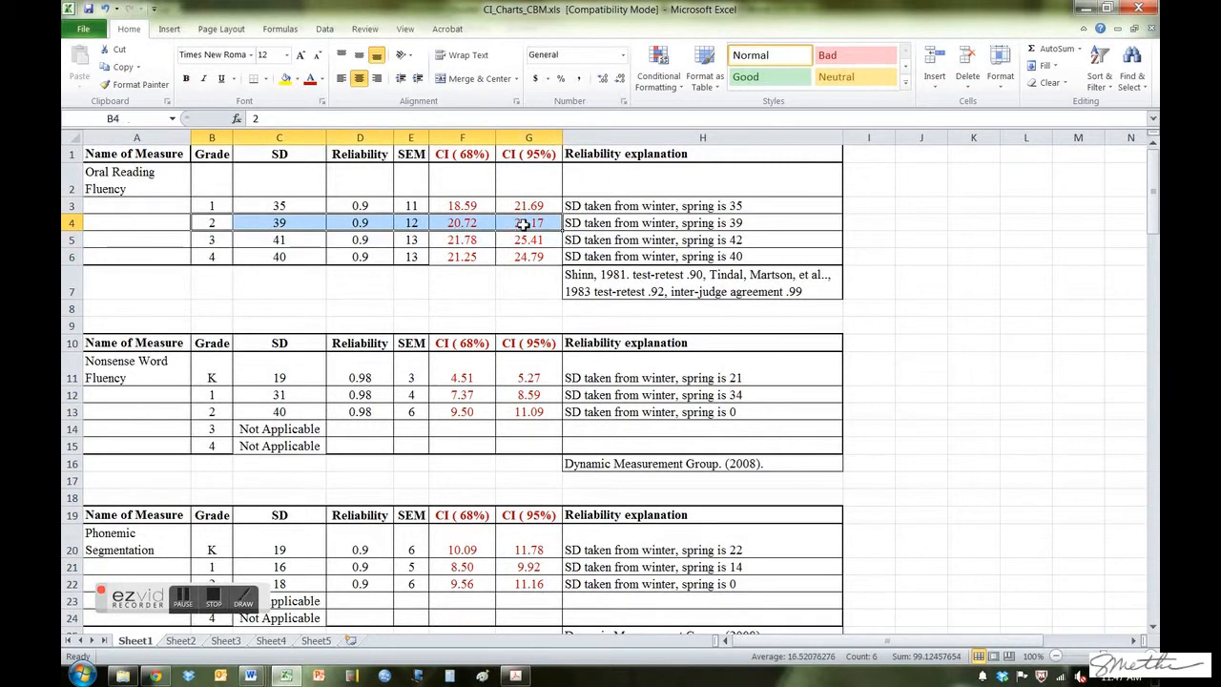
pyautogui.click(524, 223)
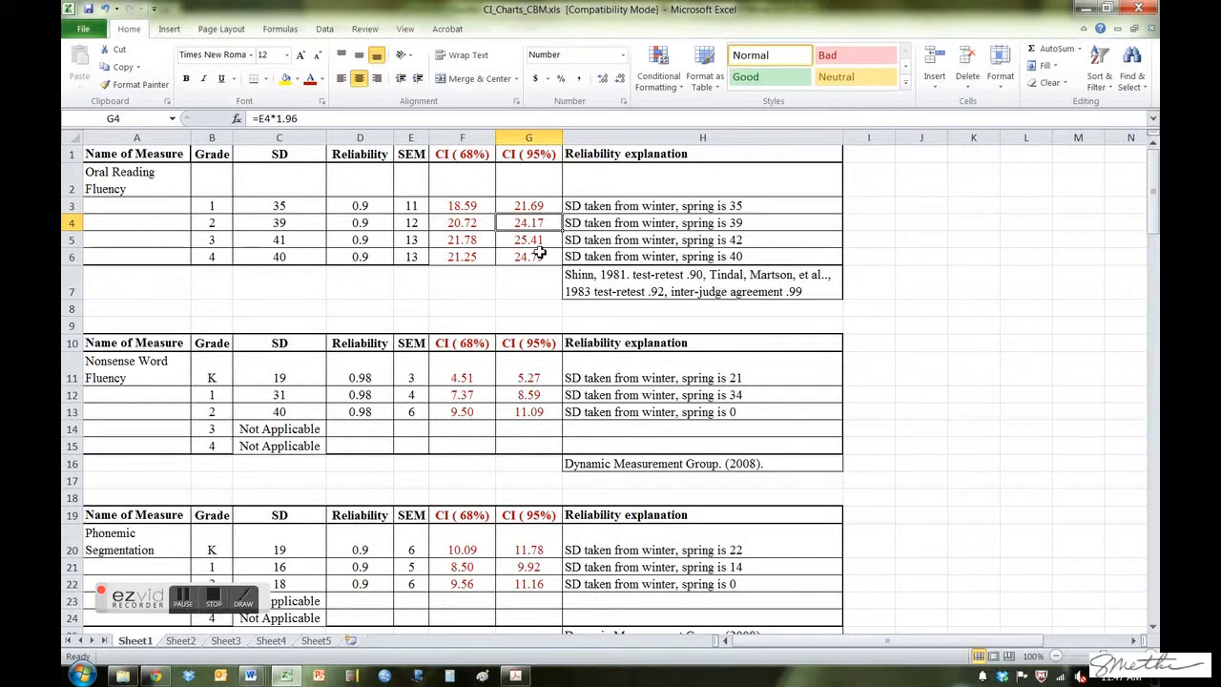
# Add vertical error bars to the column series of the Sheet4 chart and open their detailed options.
pyautogui.click(280, 644)
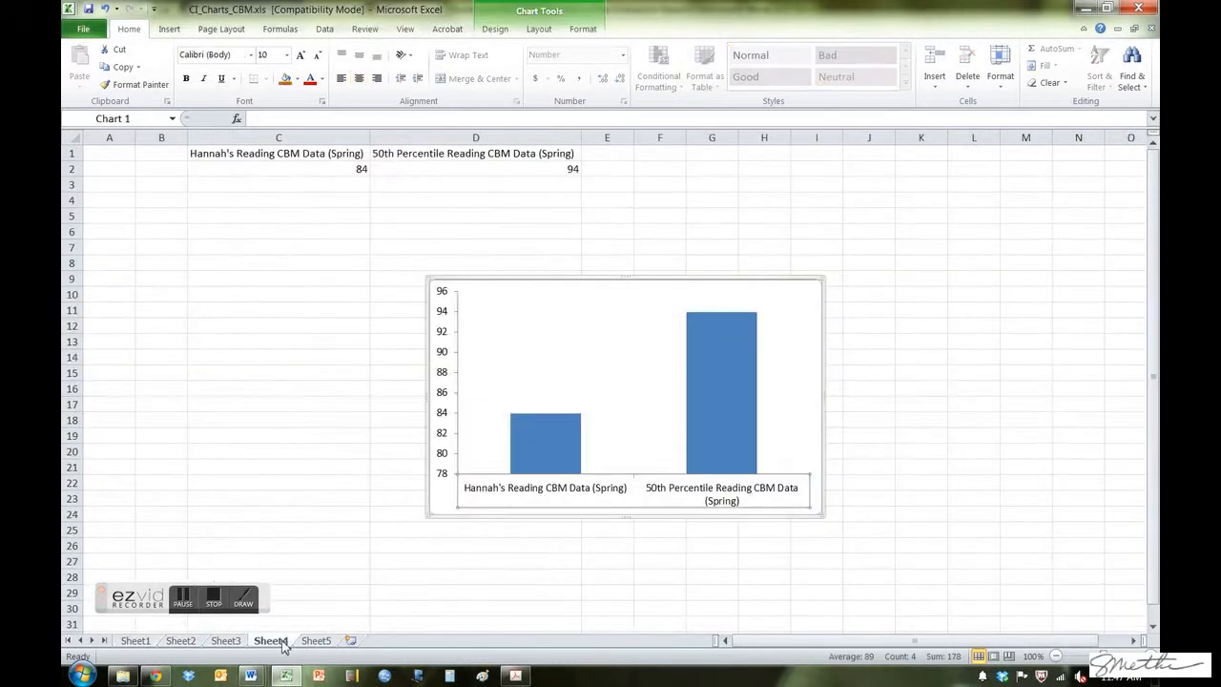
pyautogui.click(561, 452)
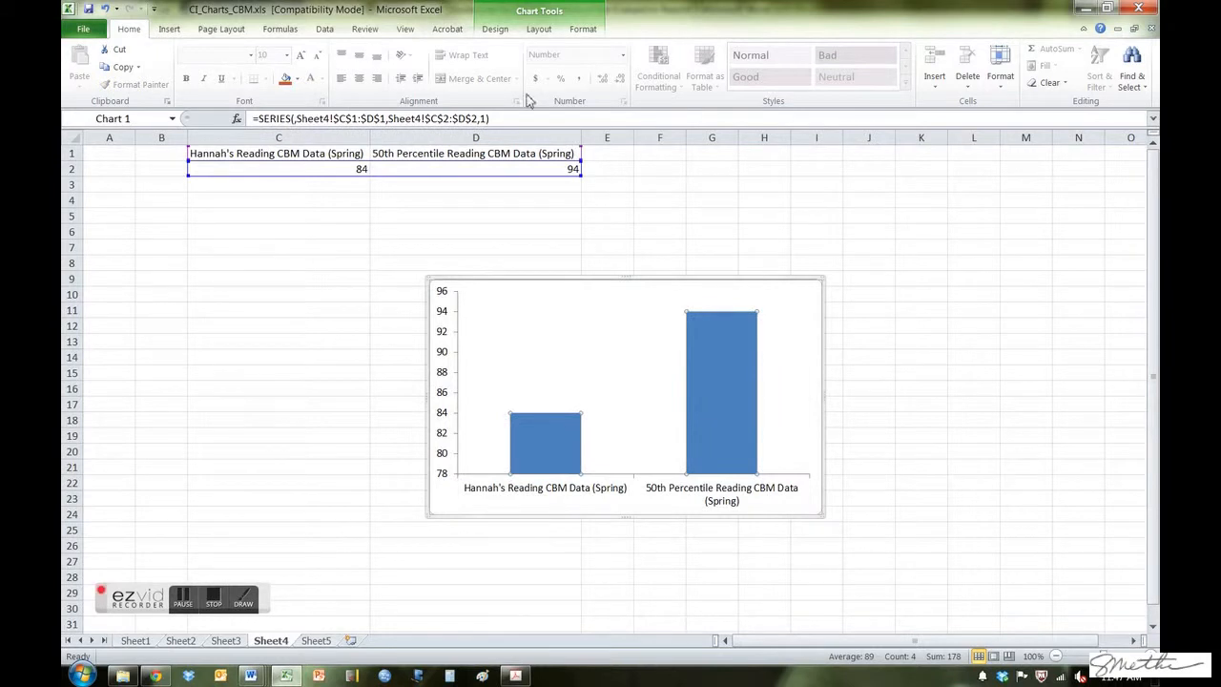
pyautogui.click(584, 34)
pyautogui.click(537, 30)
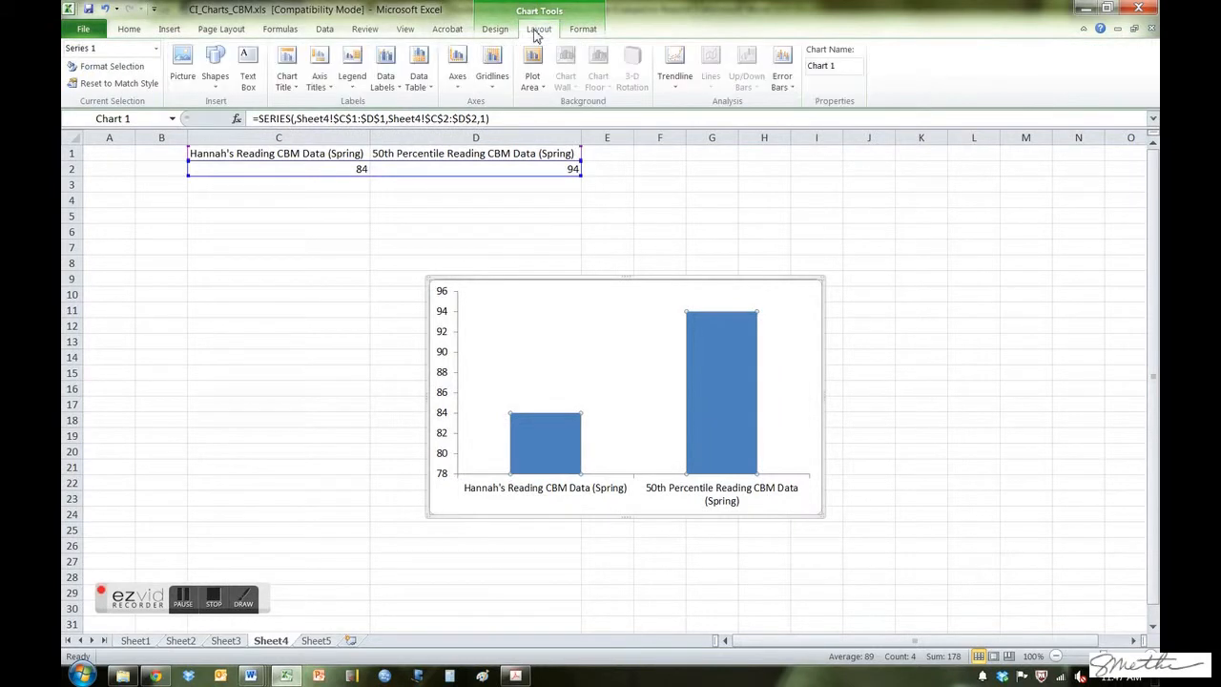
pyautogui.click(497, 29)
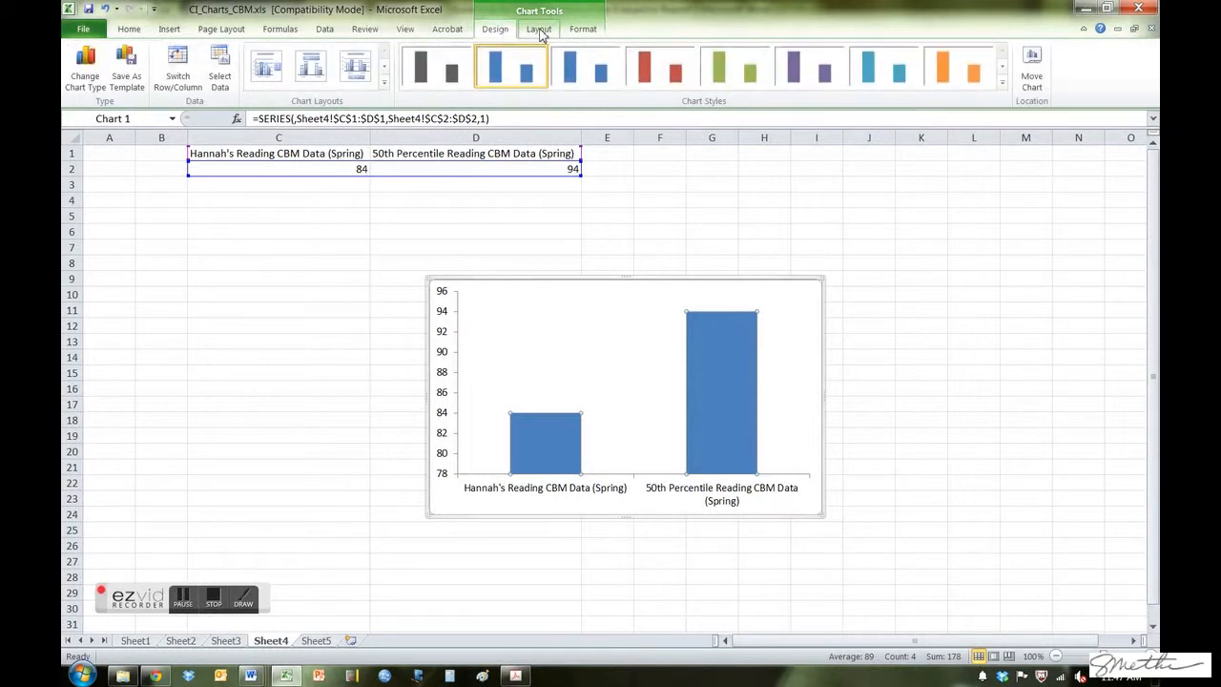
pyautogui.click(539, 30)
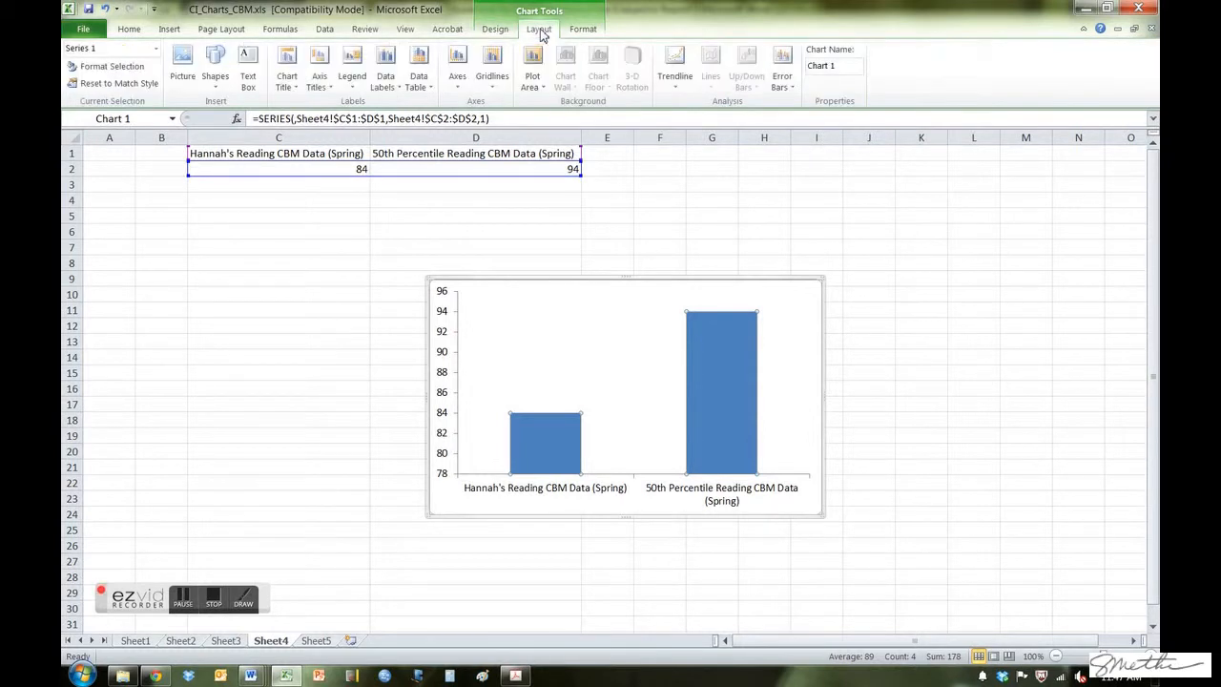
pyautogui.click(786, 86)
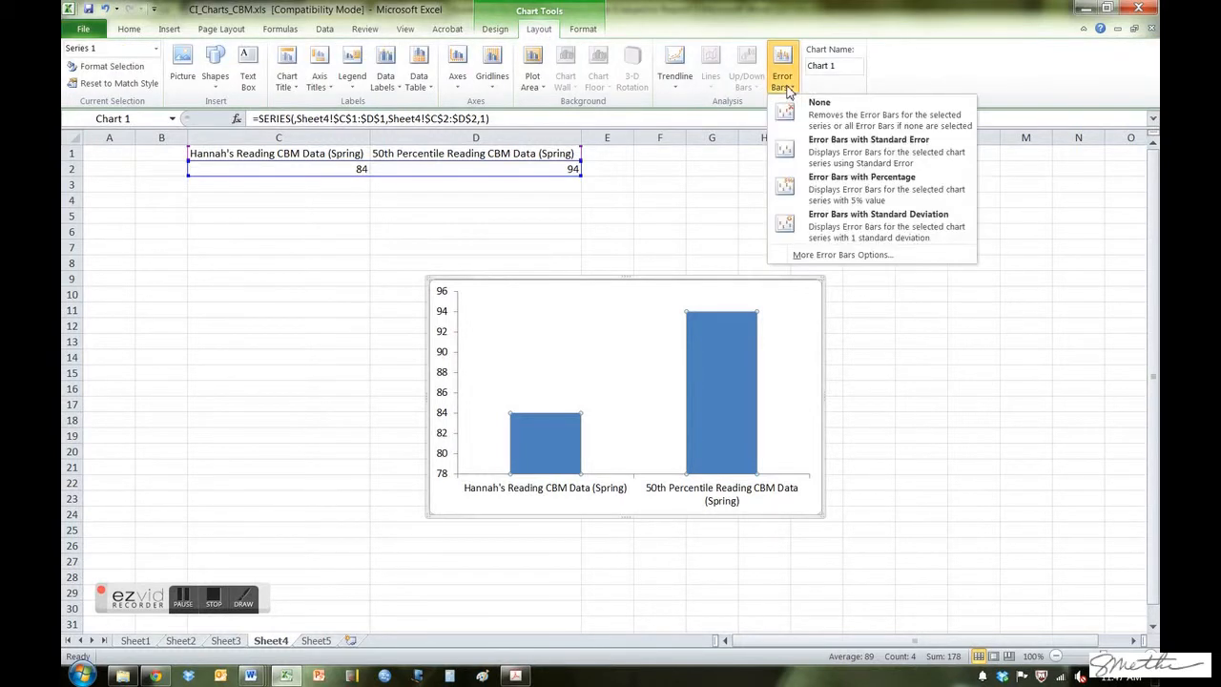
pyautogui.click(841, 255)
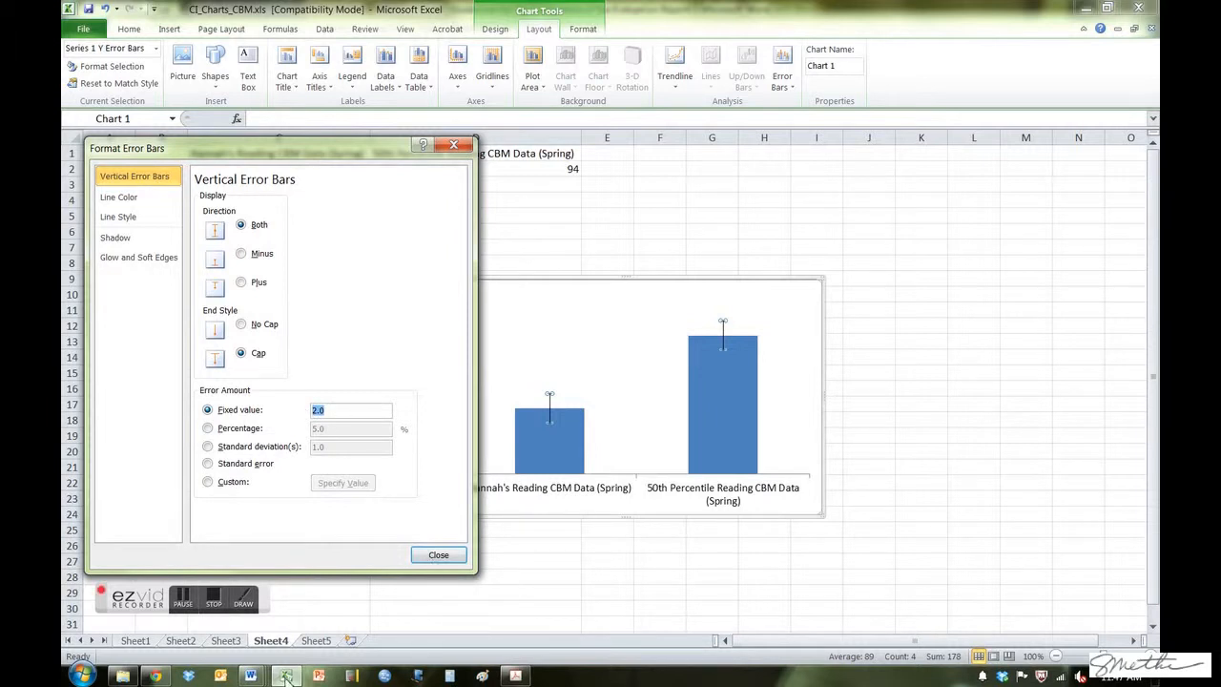
# Go back to Sheet1 to recheck the Grade 2 CI (95%) value in G4 and close the leftover formatting dialog.
pyautogui.moveTo(287, 675)
pyautogui.click(488, 628)
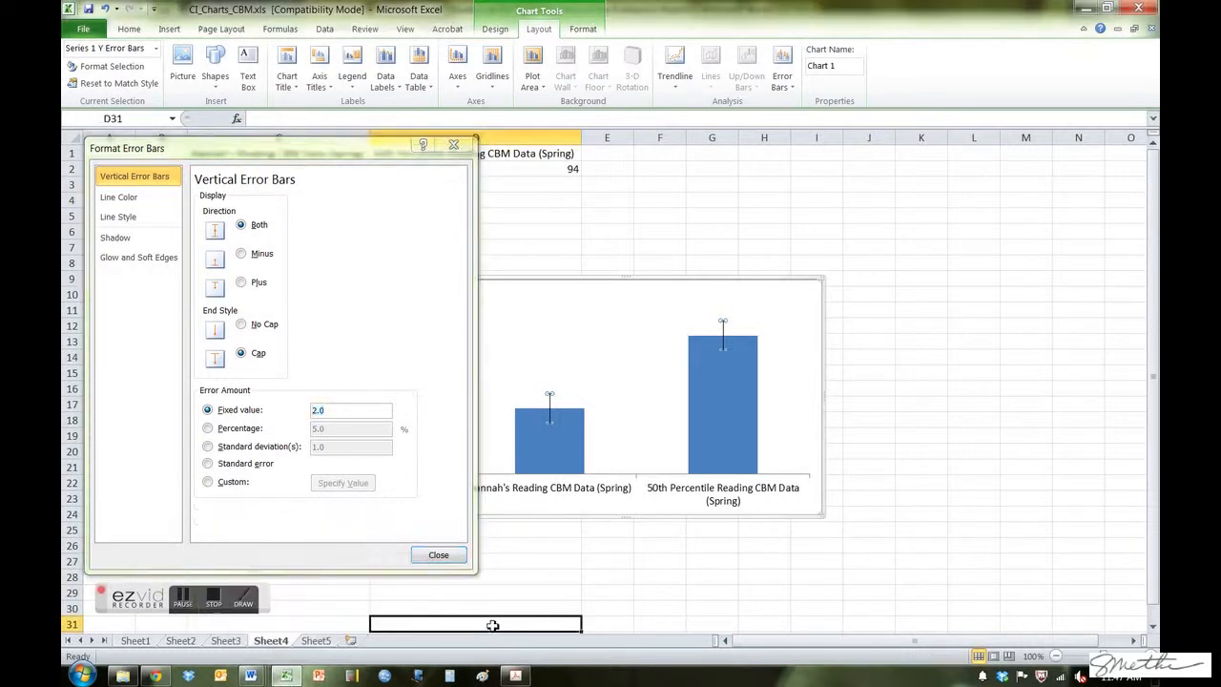
pyautogui.click(149, 645)
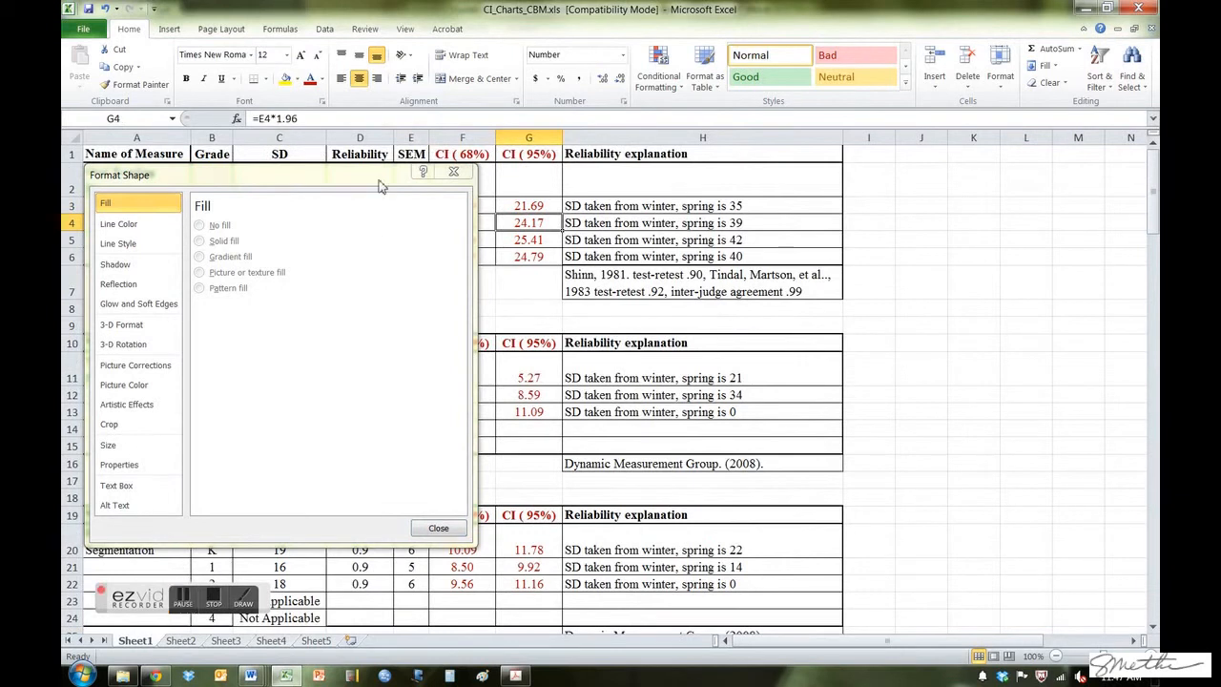
pyautogui.moveTo(391, 181); pyautogui.dragTo(494, 128)
pyautogui.click(535, 222)
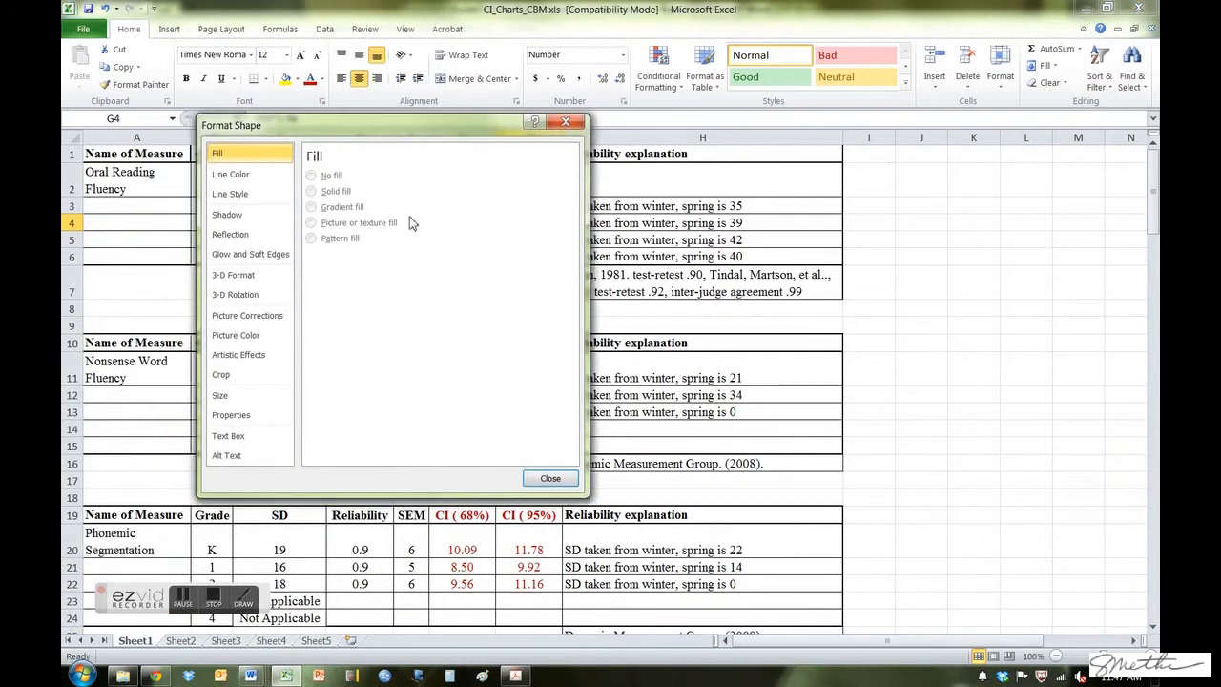
pyautogui.click(575, 121)
# Set the Sheet4 chart's error bars to a fixed value of about 24, matching the Grade 2 Oral Reading Fluency 95% confidence interval.
pyautogui.click(284, 642)
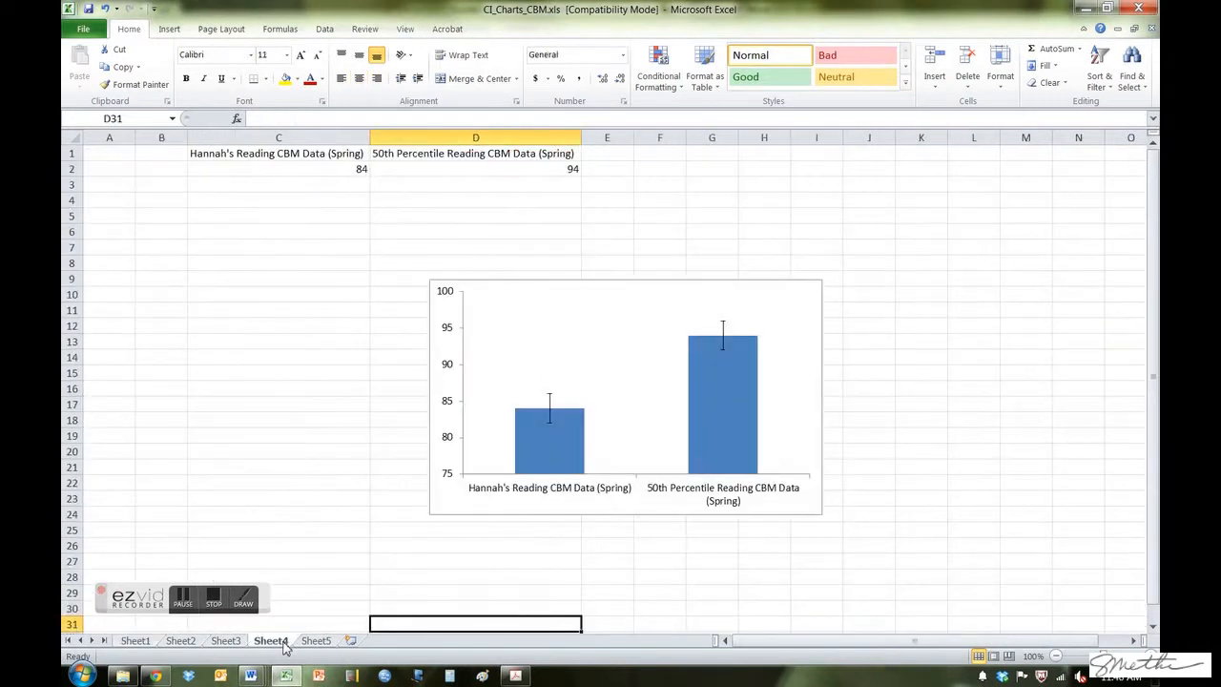
pyautogui.click(551, 412)
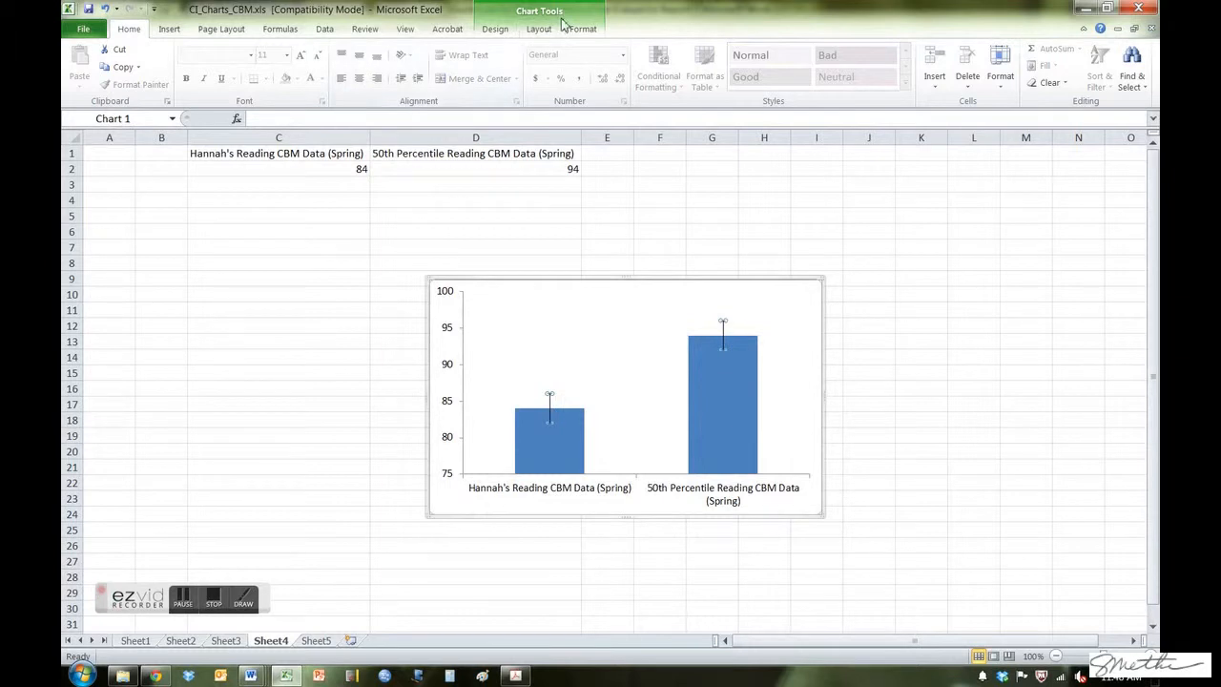
pyautogui.click(540, 29)
pyautogui.click(784, 84)
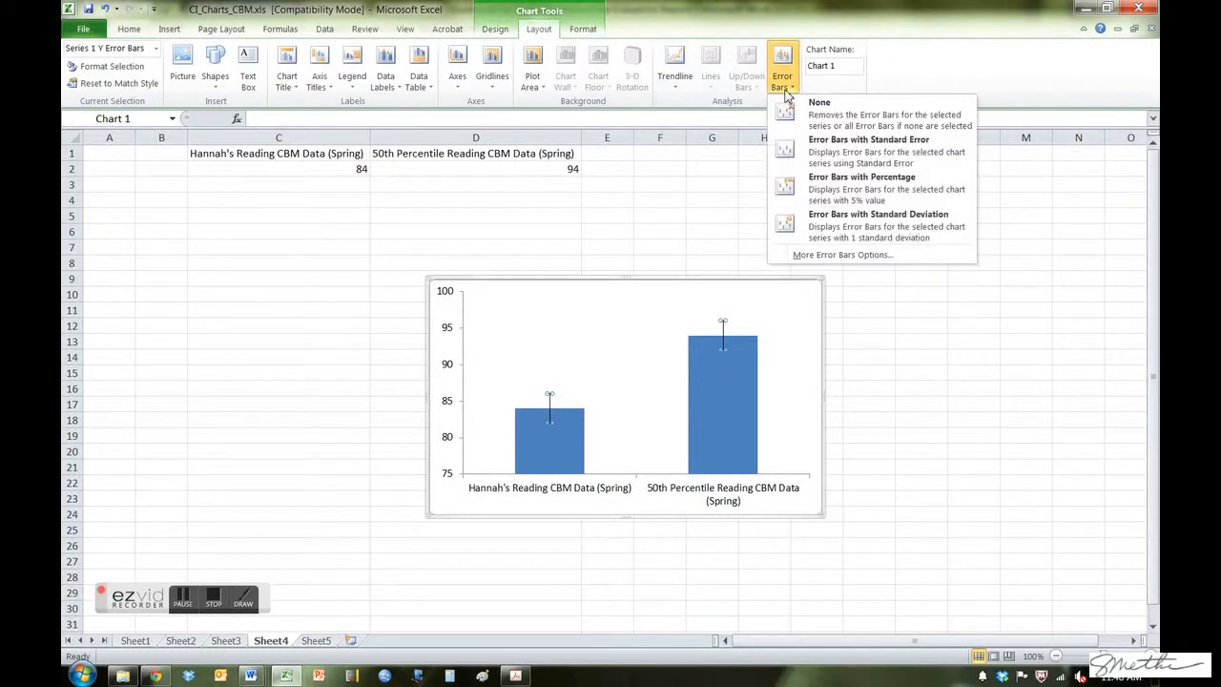
pyautogui.click(820, 256)
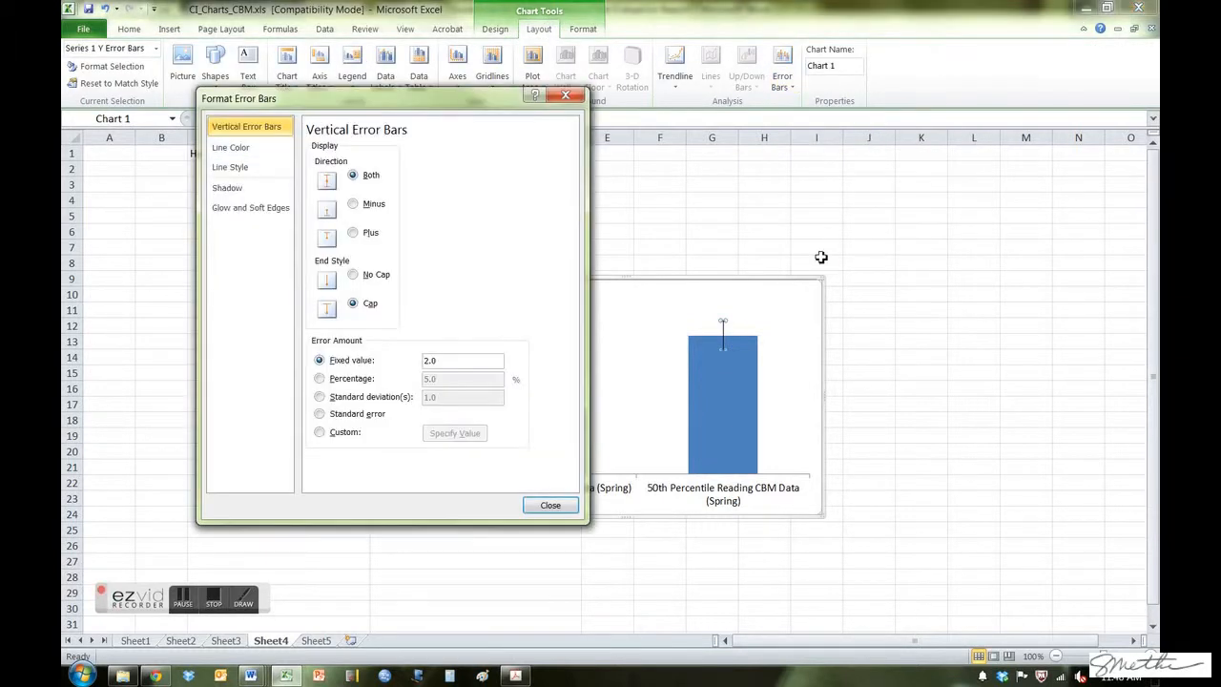
pyautogui.moveTo(446, 360); pyautogui.dragTo(416, 366)
pyautogui.click(537, 507)
pyautogui.click(576, 562)
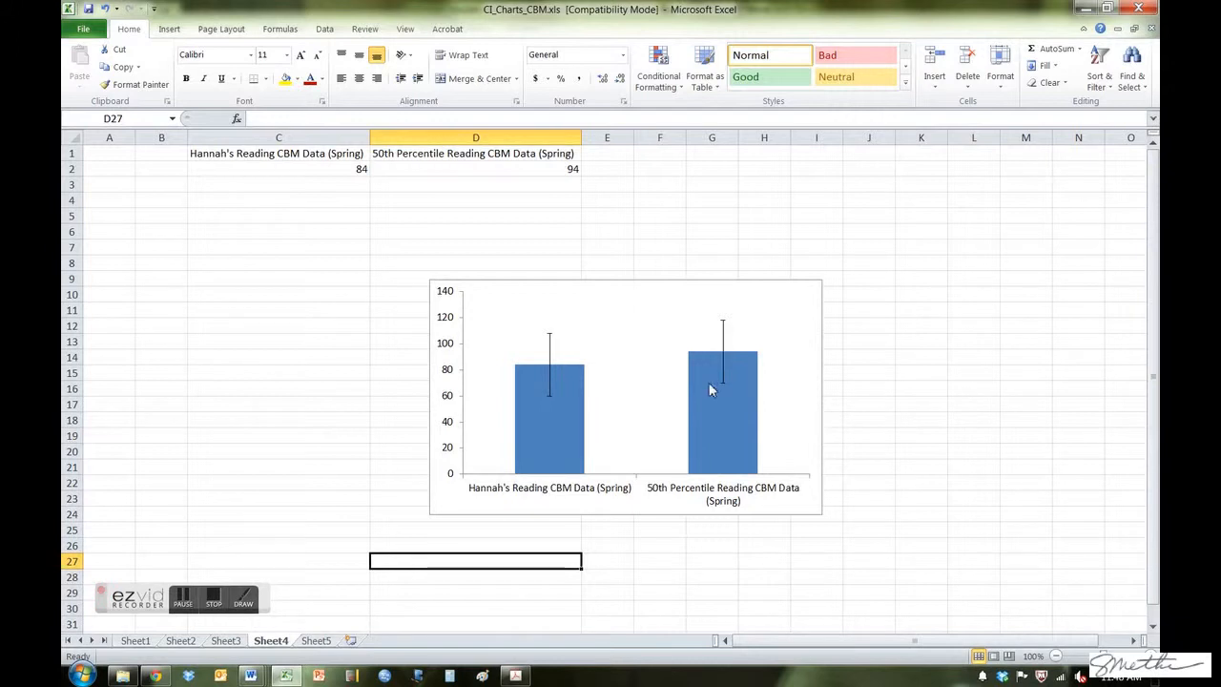
# On Sheet4, compare the student's score in C2 with the 50th percentile score in D2, along with their columns and error bars.
pyautogui.moveTo(563, 383)
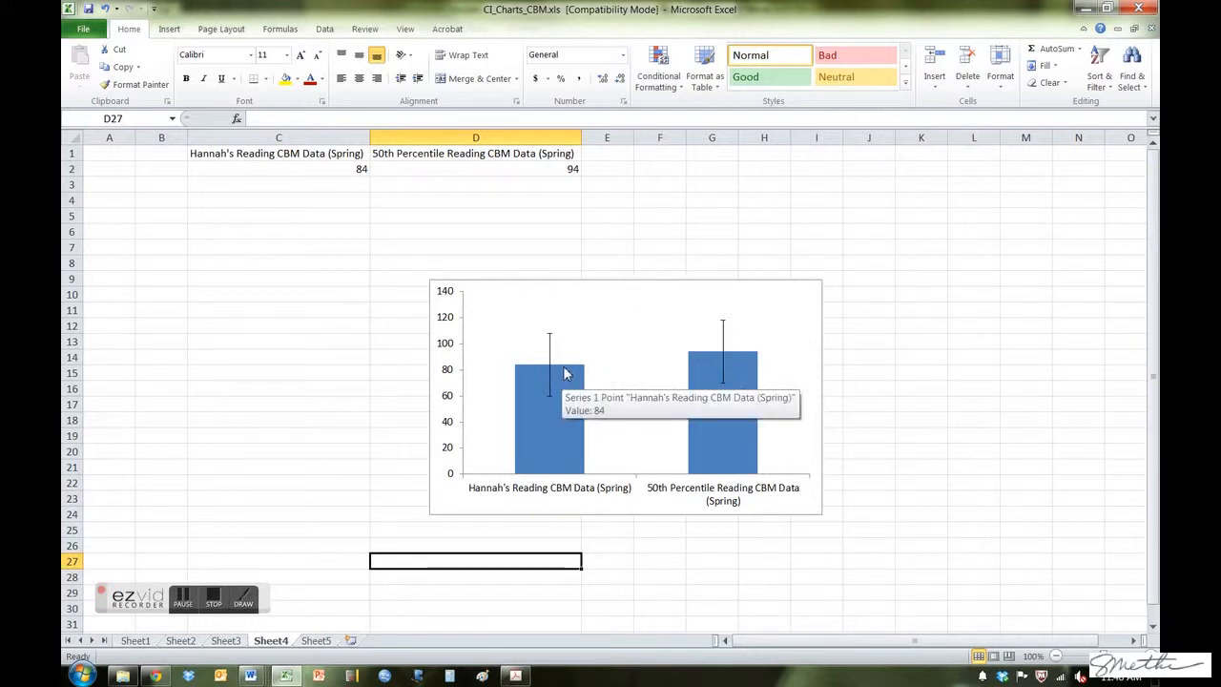
pyautogui.click(723, 368)
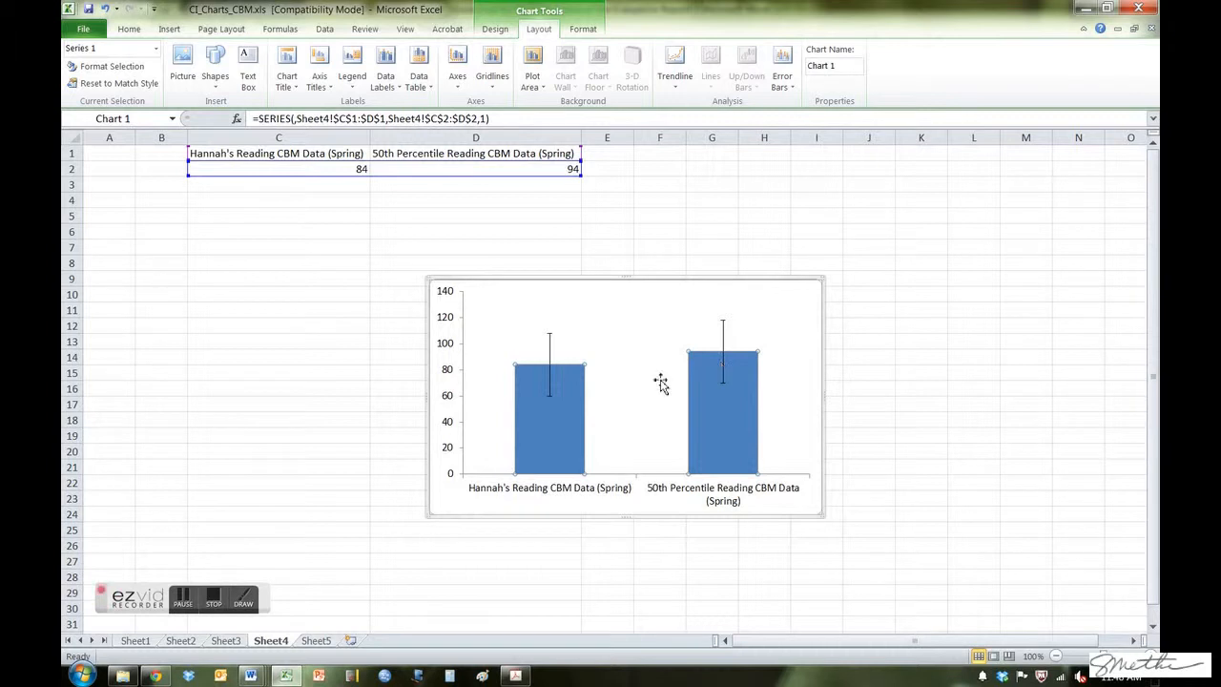
pyautogui.click(363, 170)
pyautogui.click(421, 172)
pyautogui.click(350, 171)
pyautogui.click(418, 172)
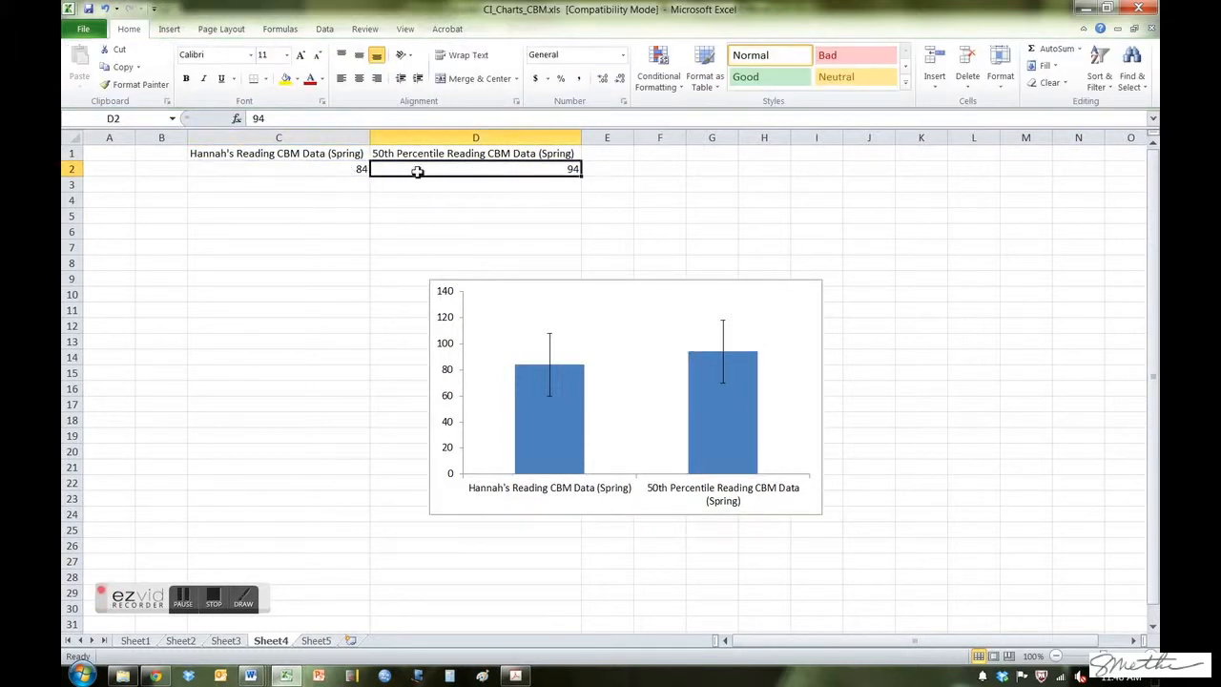
pyautogui.click(355, 171)
pyautogui.click(399, 173)
pyautogui.click(344, 173)
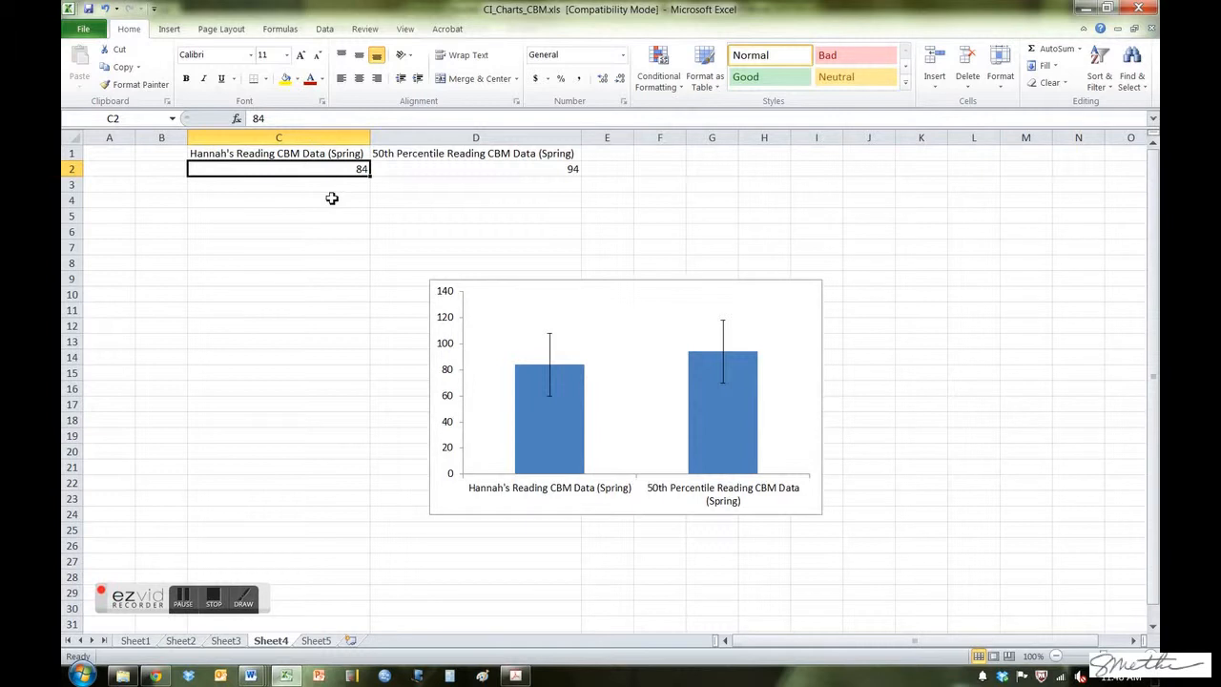
pyautogui.click(392, 173)
pyautogui.click(335, 176)
pyautogui.click(411, 169)
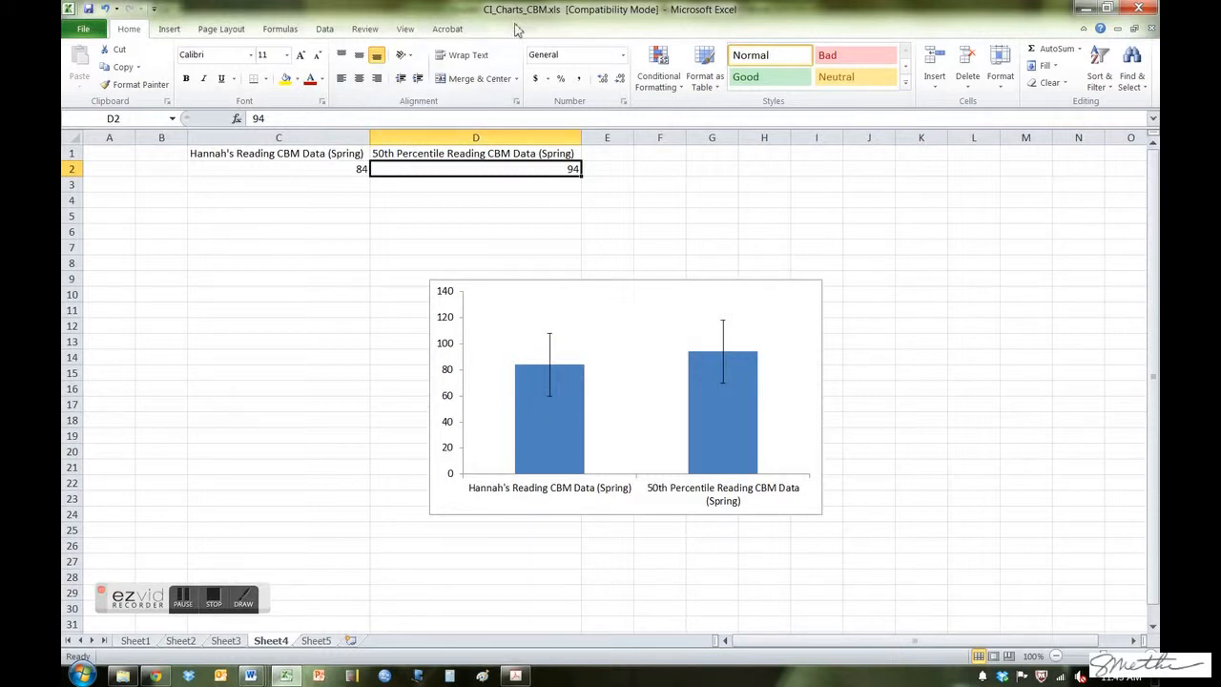
# On Sheet5, add capped vertical error bars in both directions to the column chart, with a fixed value of about 24.
pyautogui.click(317, 640)
pyautogui.click(551, 461)
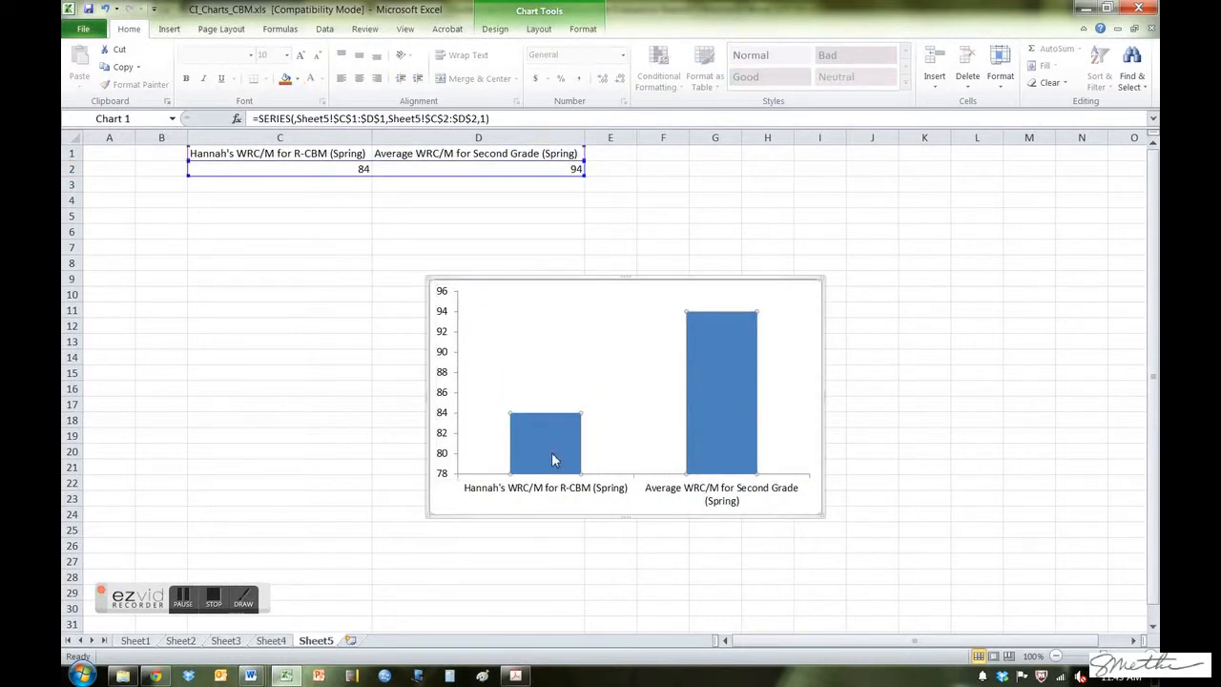
pyautogui.click(542, 363)
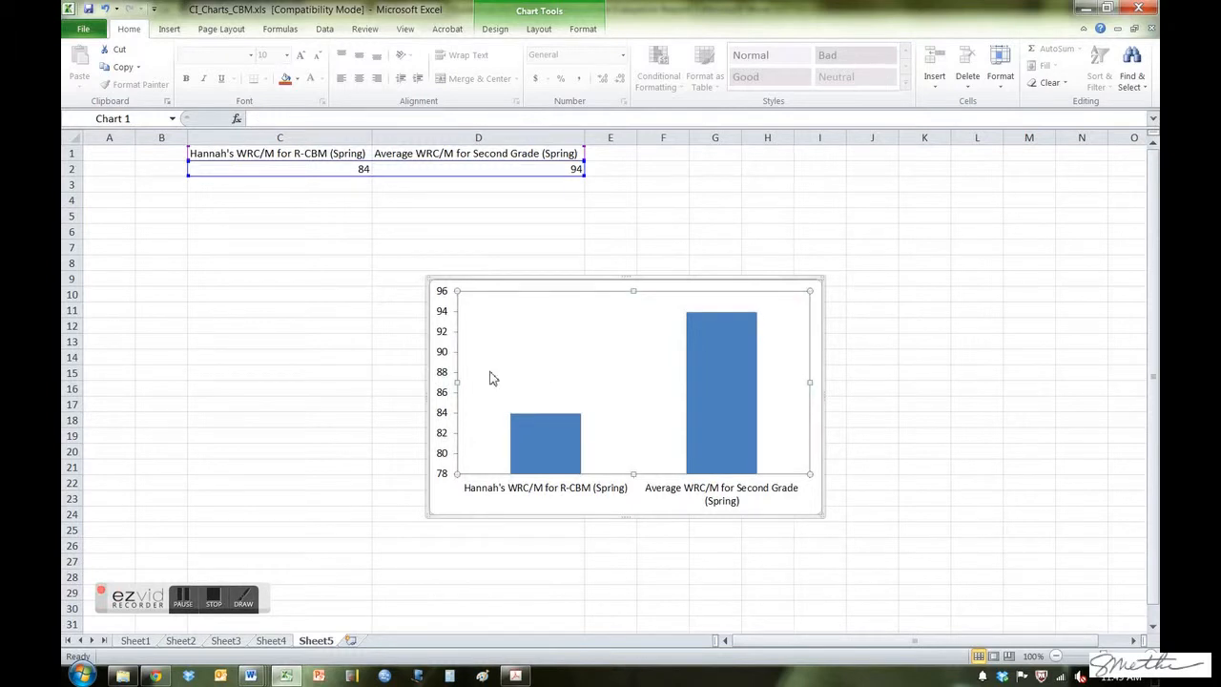
pyautogui.click(406, 263)
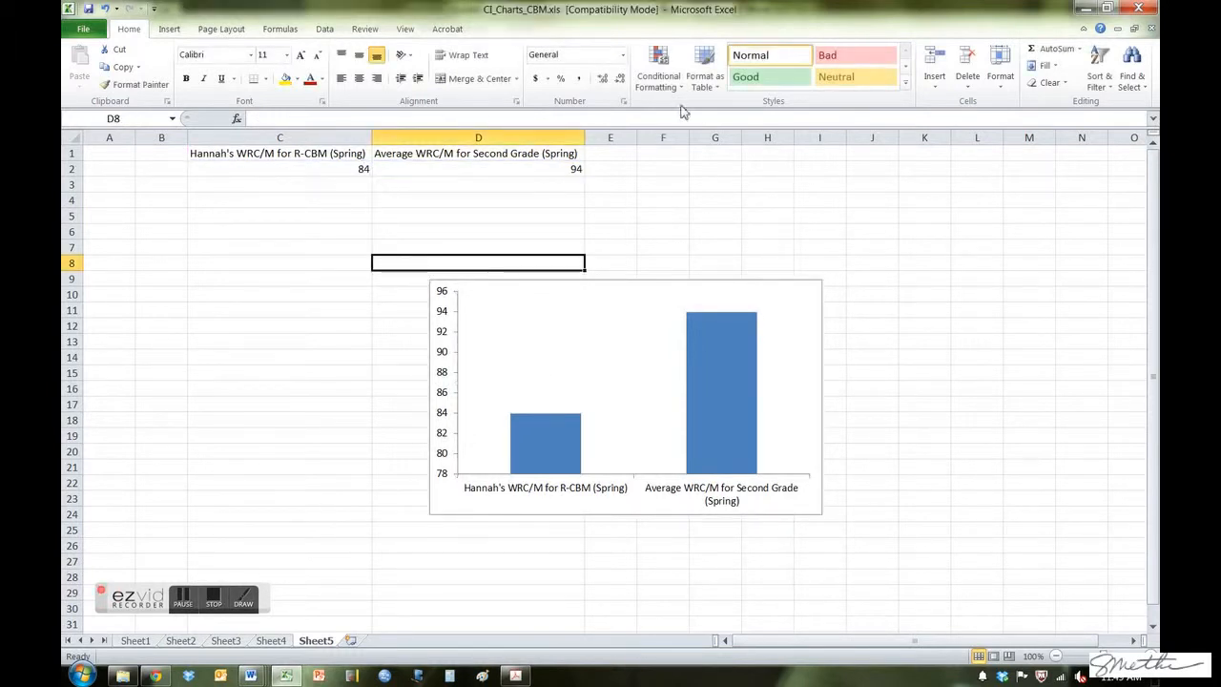
pyautogui.click(605, 284)
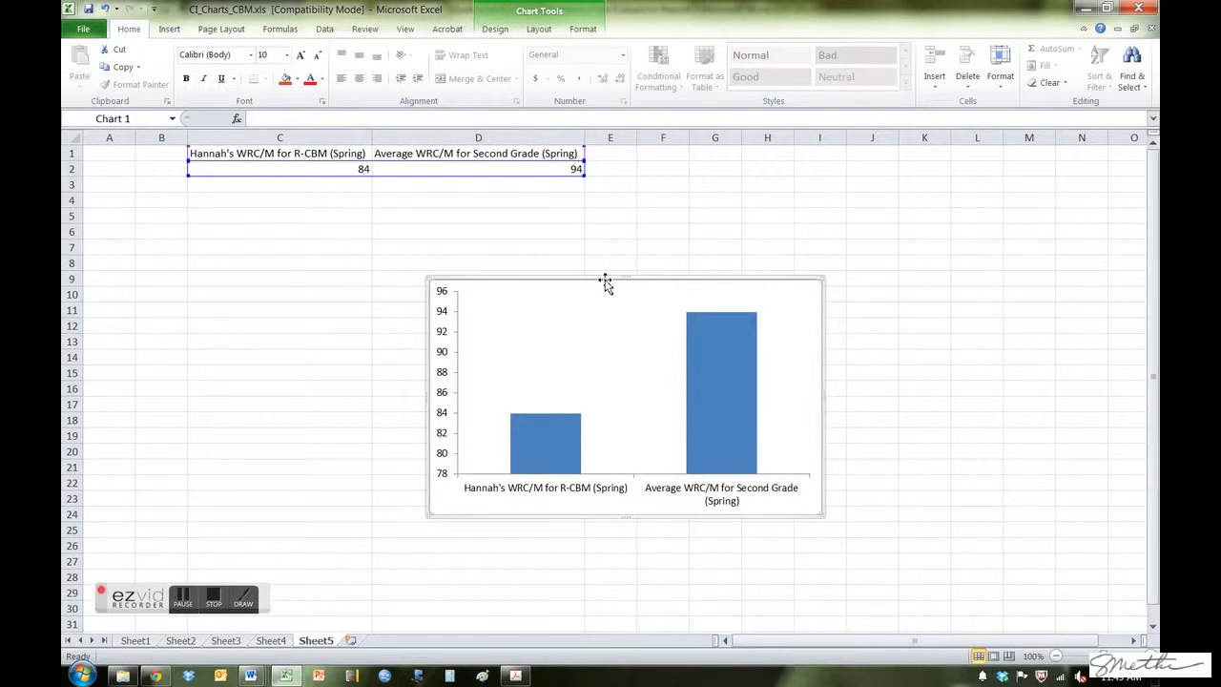
pyautogui.click(539, 29)
pyautogui.click(782, 77)
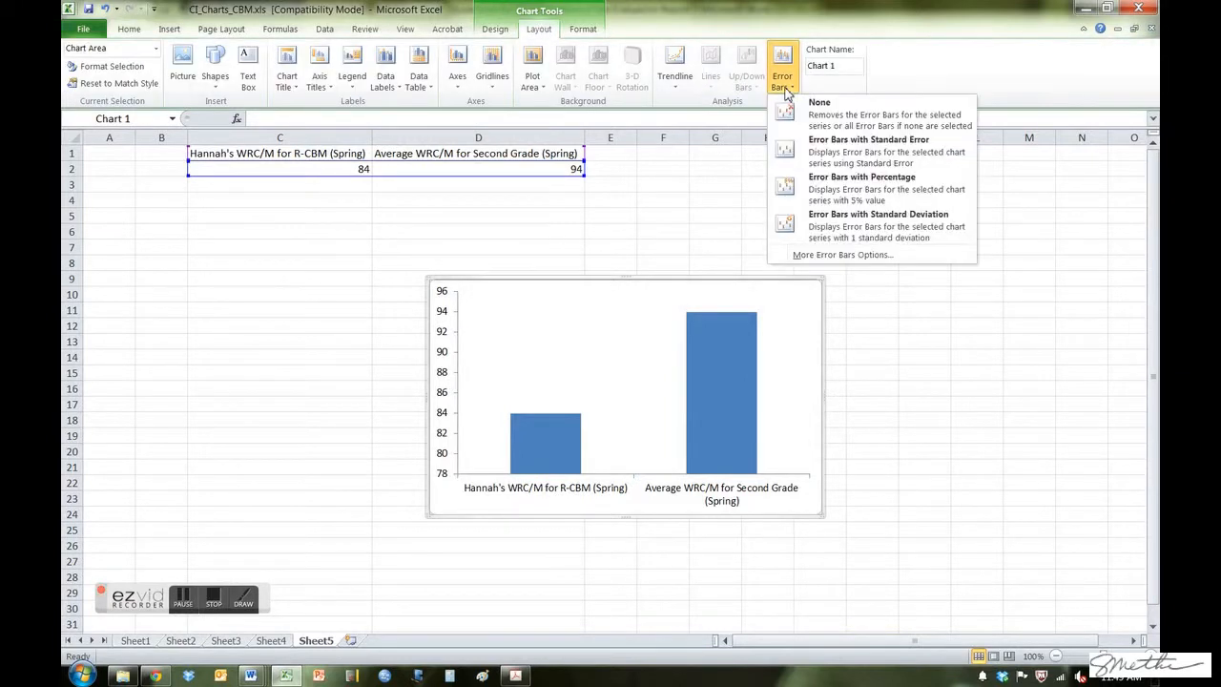
pyautogui.click(817, 256)
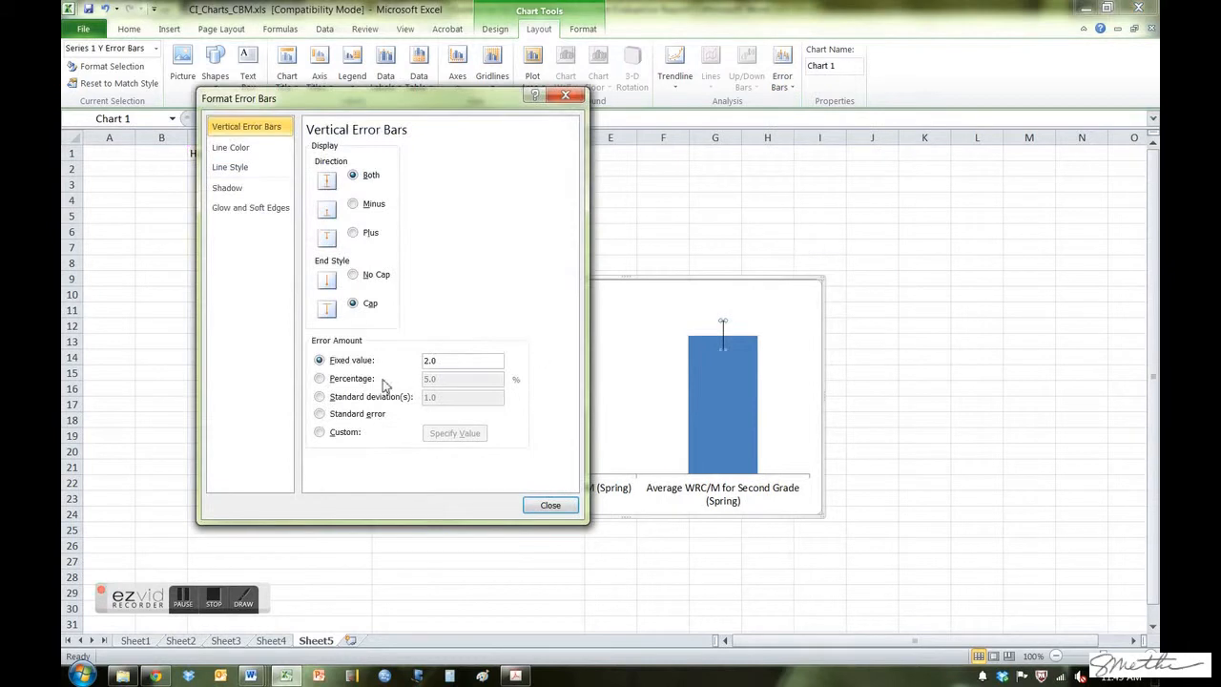
pyautogui.moveTo(445, 361); pyautogui.dragTo(414, 370)
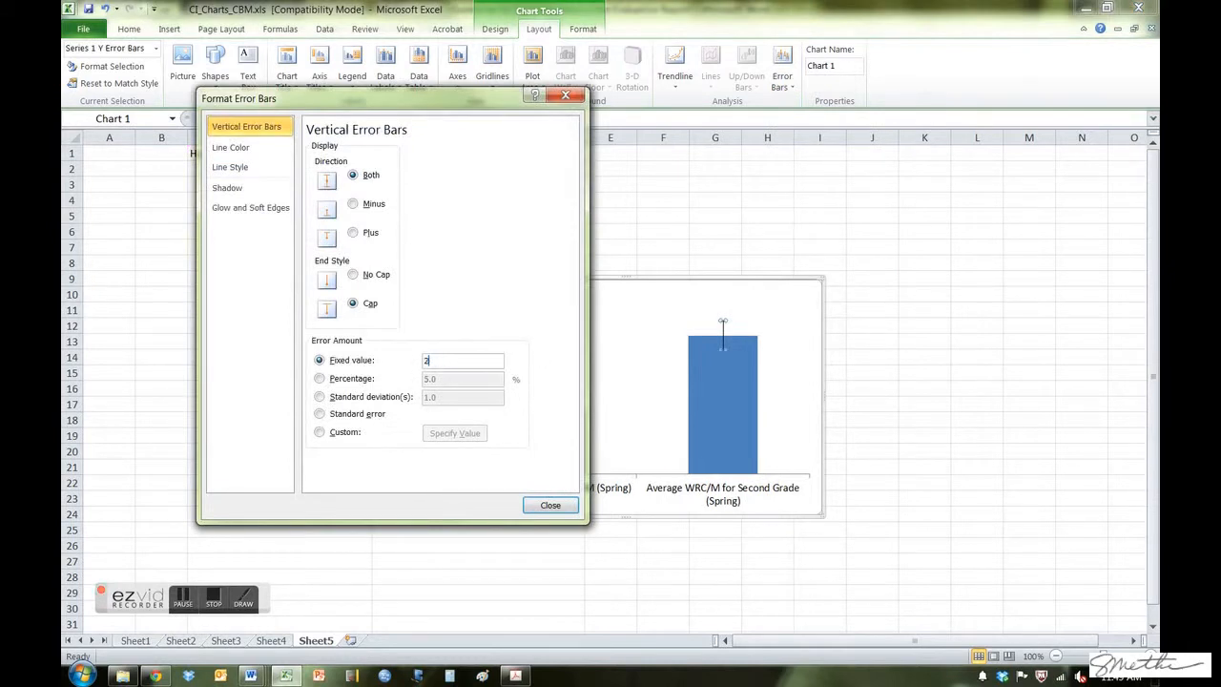
pyautogui.click(548, 505)
pyautogui.click(518, 584)
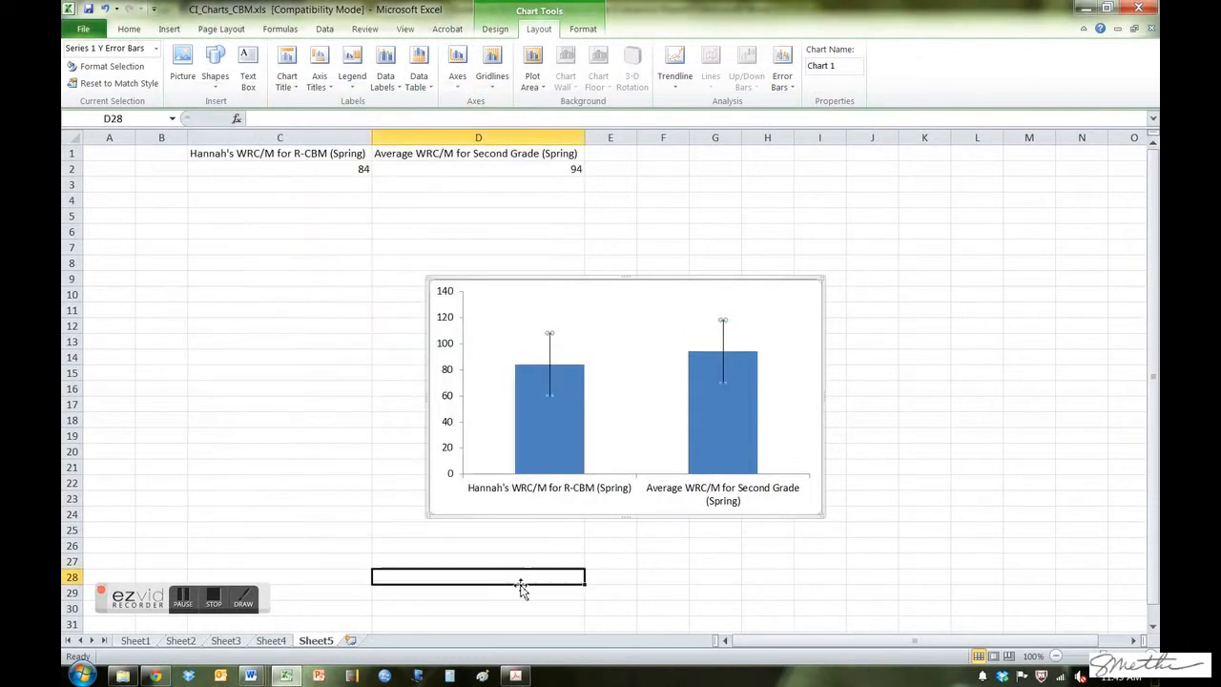
# Switch to Google Drive in Chrome and create a new blank spreadsheet.
pyautogui.moveTo(550, 439)
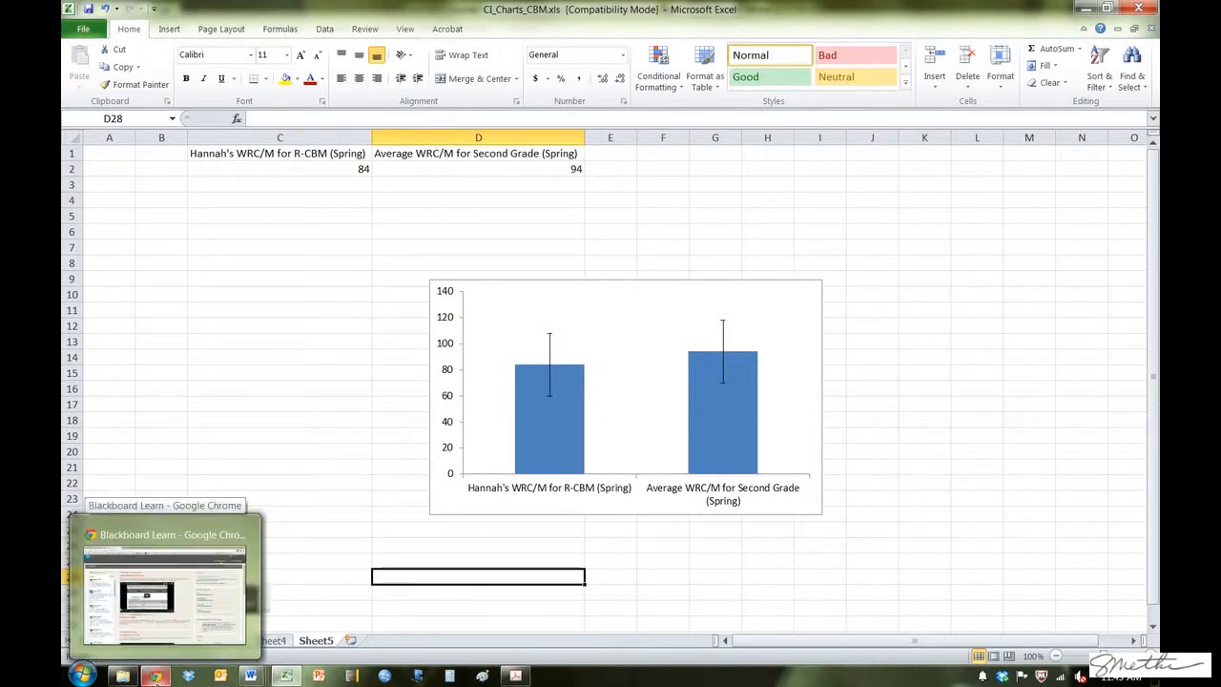
pyautogui.click(156, 678)
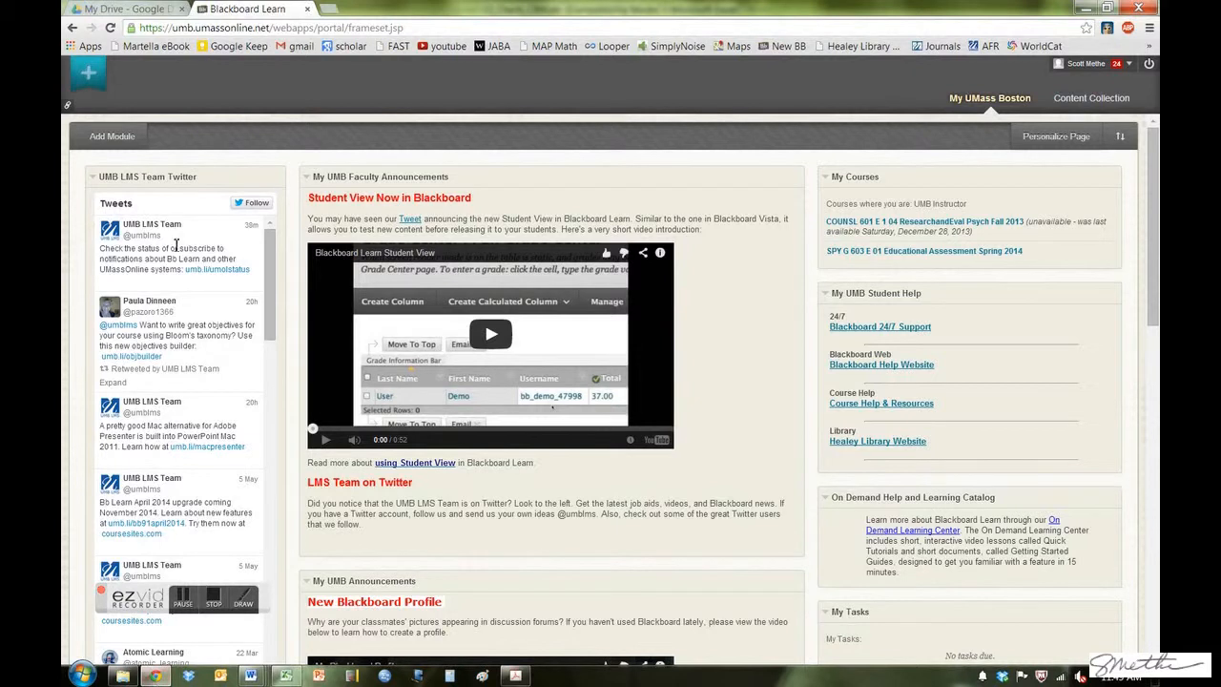
pyautogui.click(163, 15)
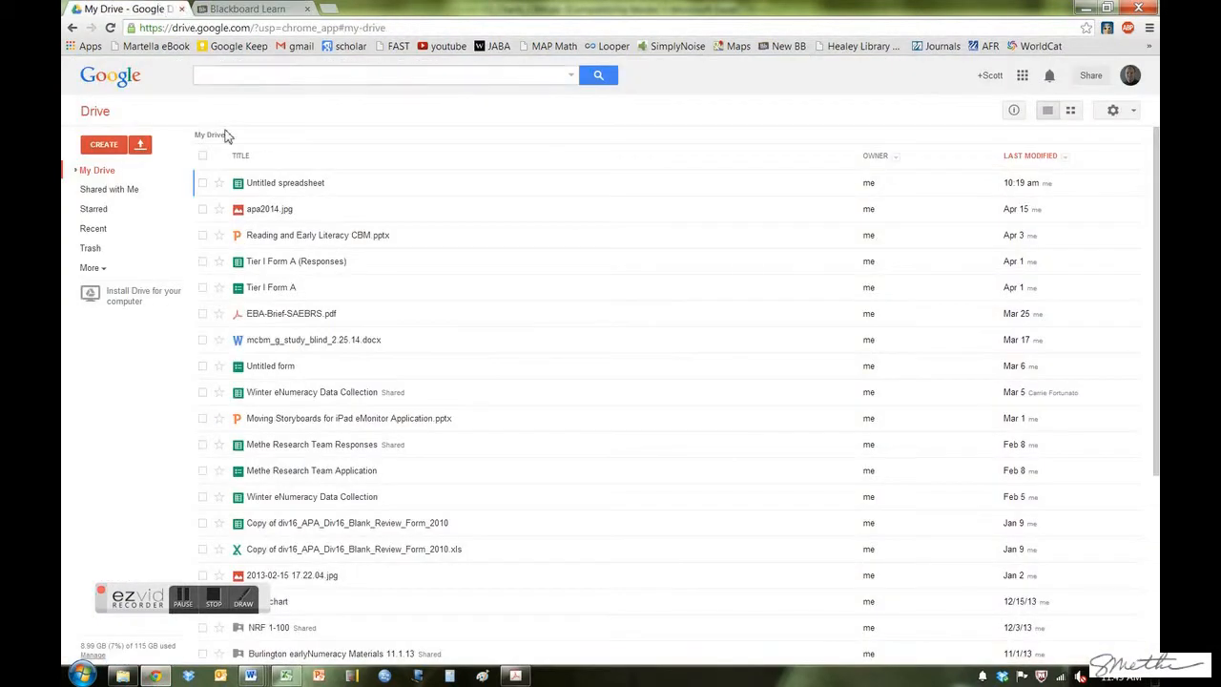
pyautogui.click(115, 148)
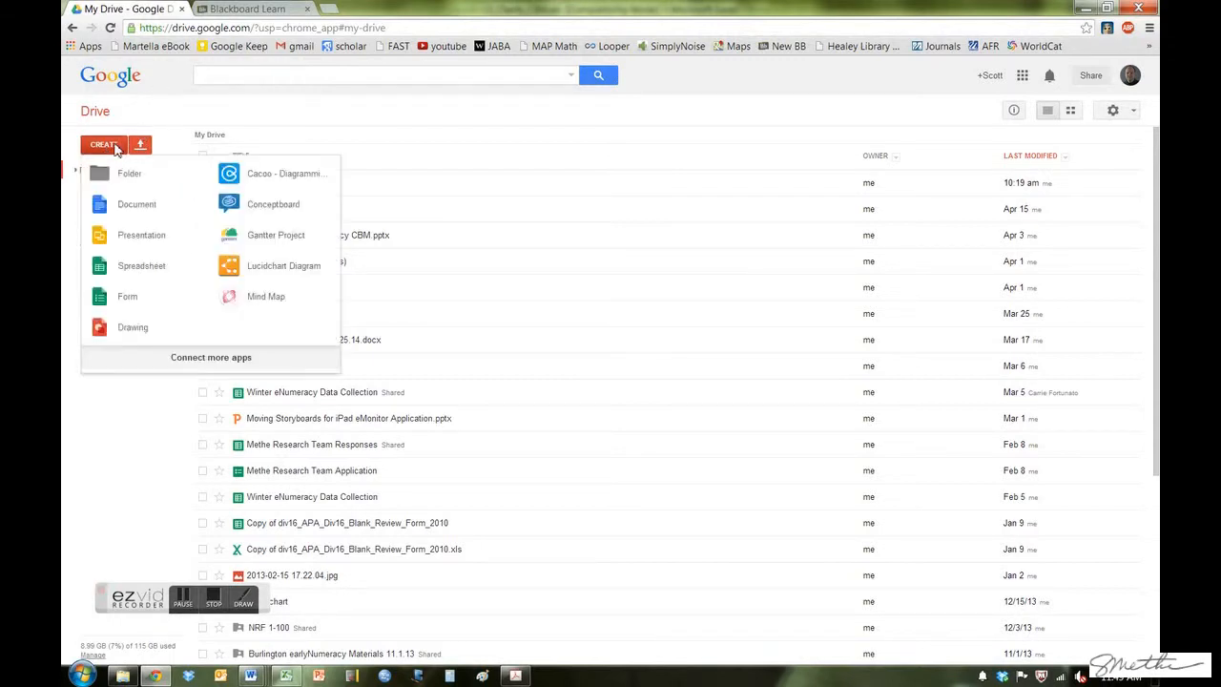
pyautogui.click(134, 271)
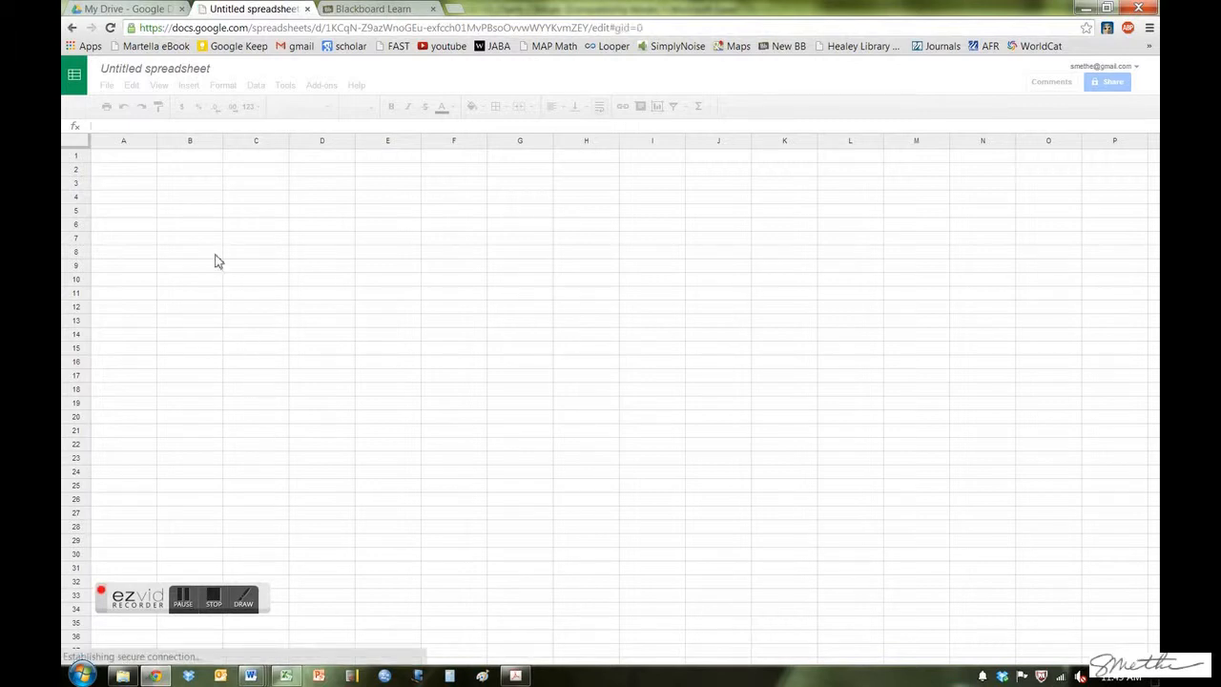
# Copy the labels and scores in C1:D2 from the Excel workbook's Sheet5 into the new Google spreadsheet, starting at C1.
pyautogui.click(288, 674)
pyautogui.moveTo(251, 154); pyautogui.dragTo(425, 166)
pyautogui.hotkey('ctrl', 'c')
pyautogui.click(1085, 8)
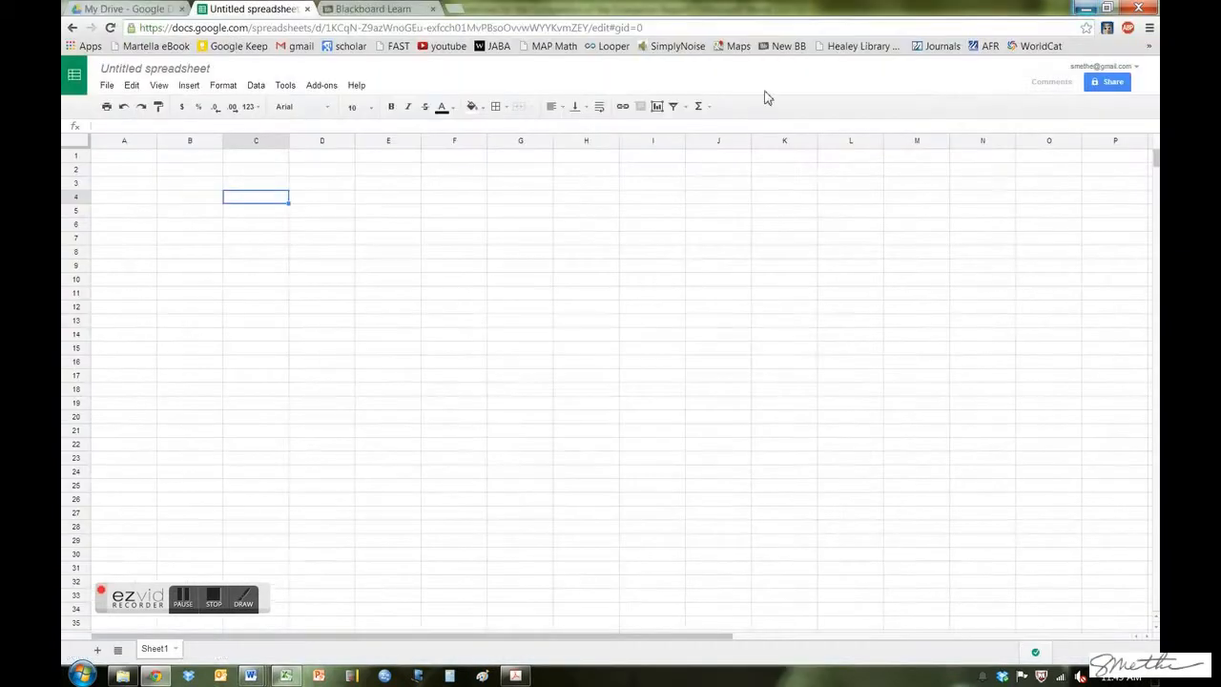
pyautogui.click(253, 162)
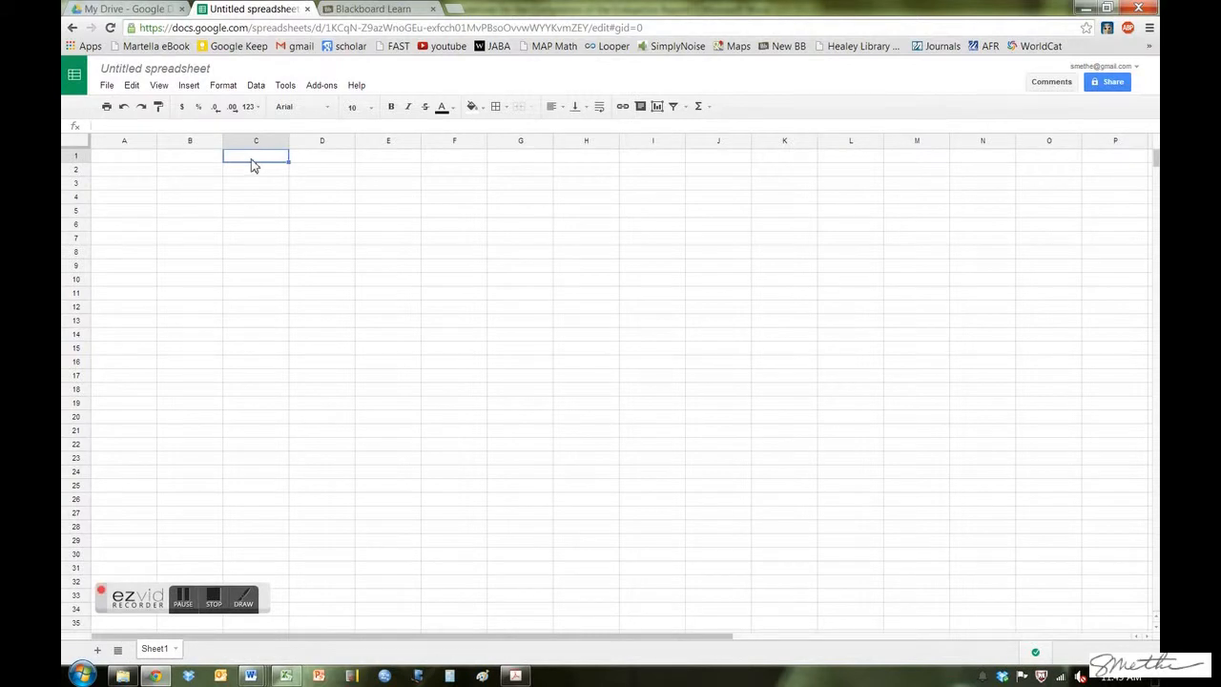
pyautogui.hotkey('ctrl', 'v')
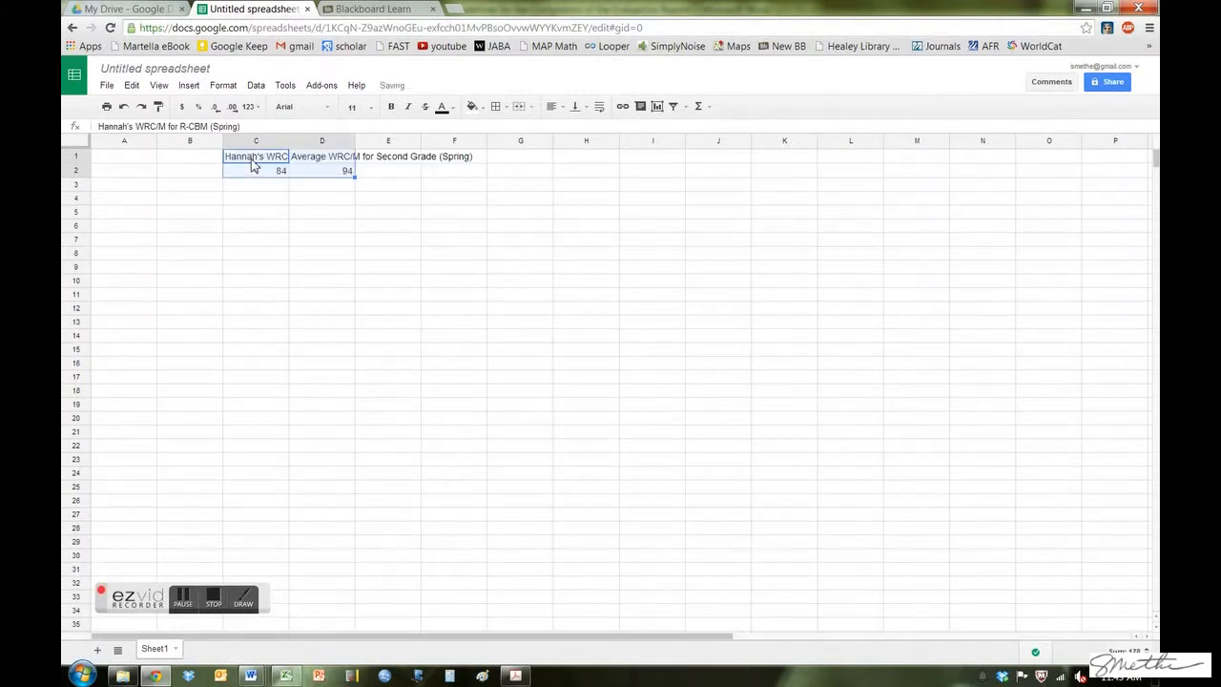
# Fit the widths of columns C and D to their header text.
pyautogui.moveTo(291, 140); pyautogui.dragTo(291, 140)
pyautogui.doubleClick(291, 140)
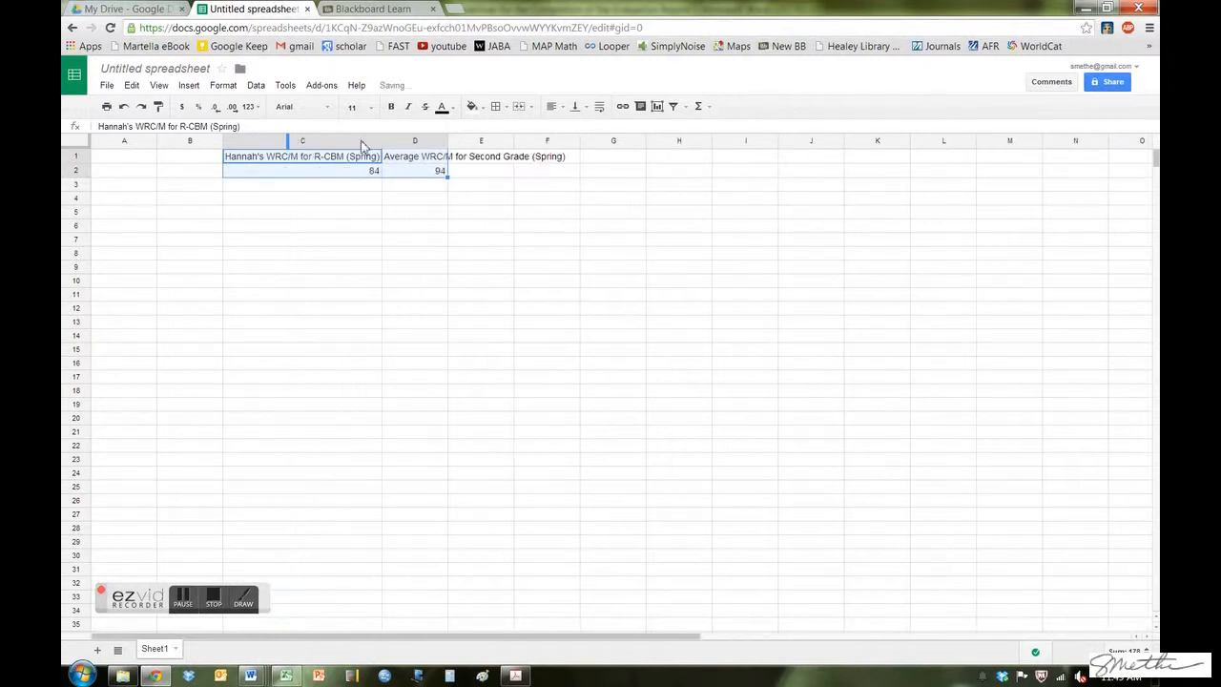
pyautogui.moveTo(448, 140); pyautogui.dragTo(448, 140)
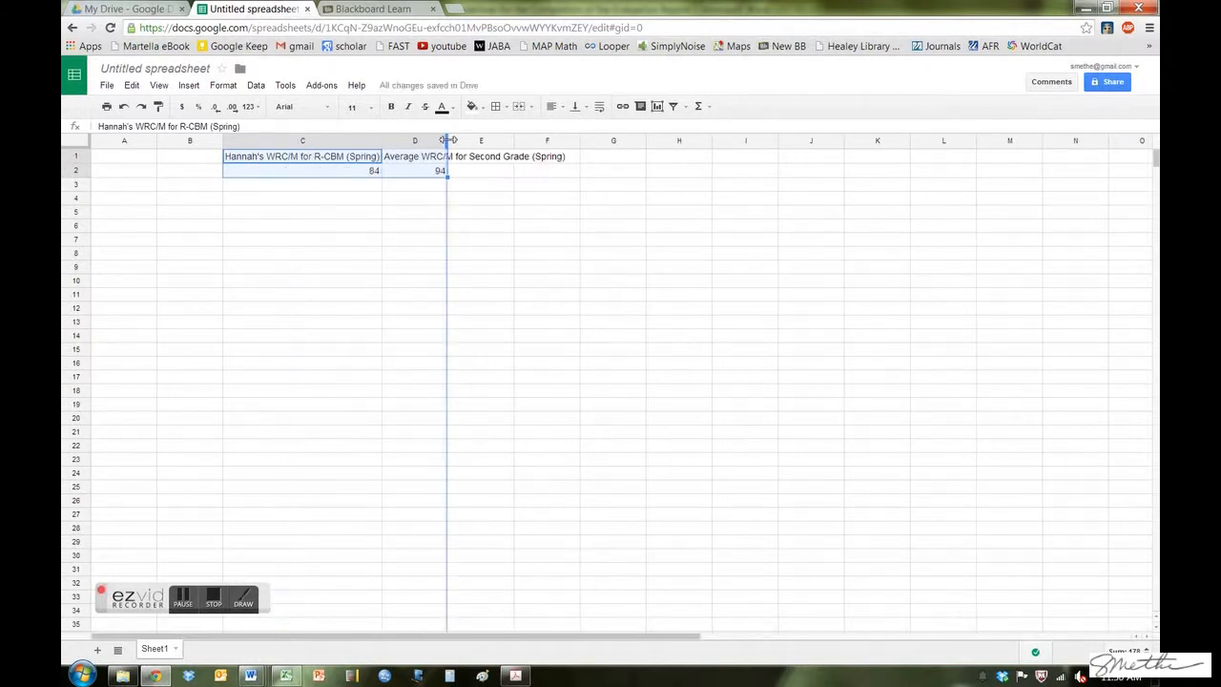
pyautogui.doubleClick(447, 140)
# Start a new chart from the data in C1:D2 and choose the Column chart type.
pyautogui.click(355, 178)
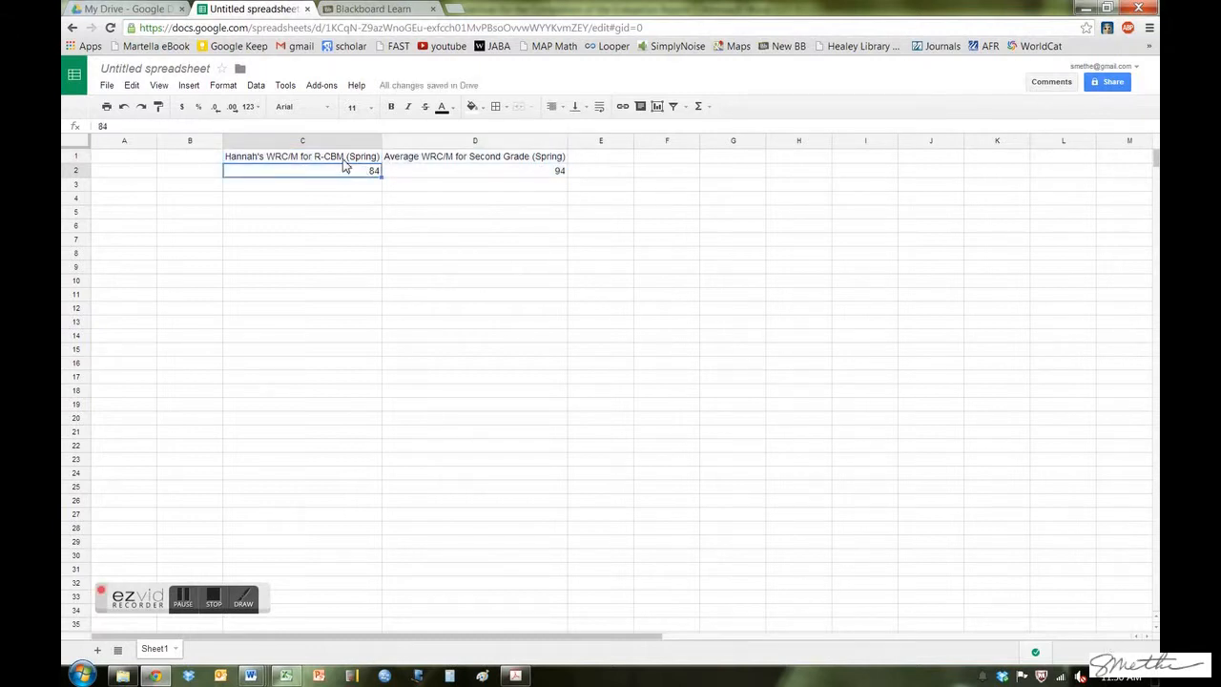
pyautogui.moveTo(344, 165); pyautogui.dragTo(444, 178)
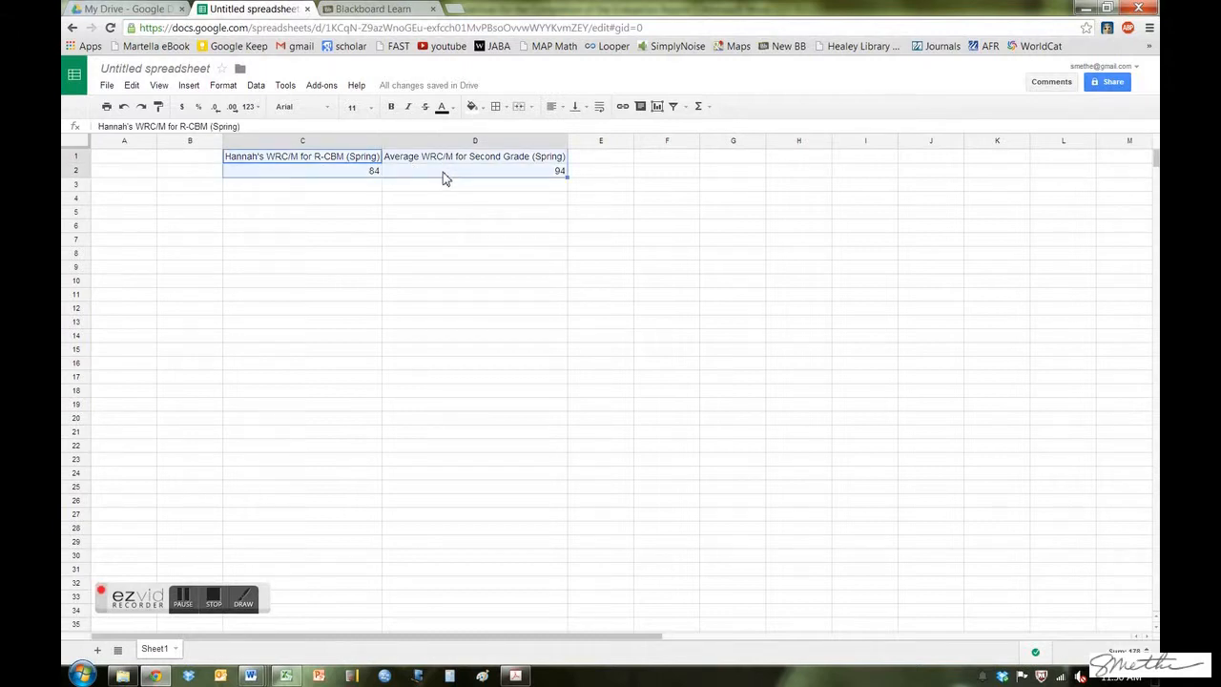
pyautogui.click(189, 85)
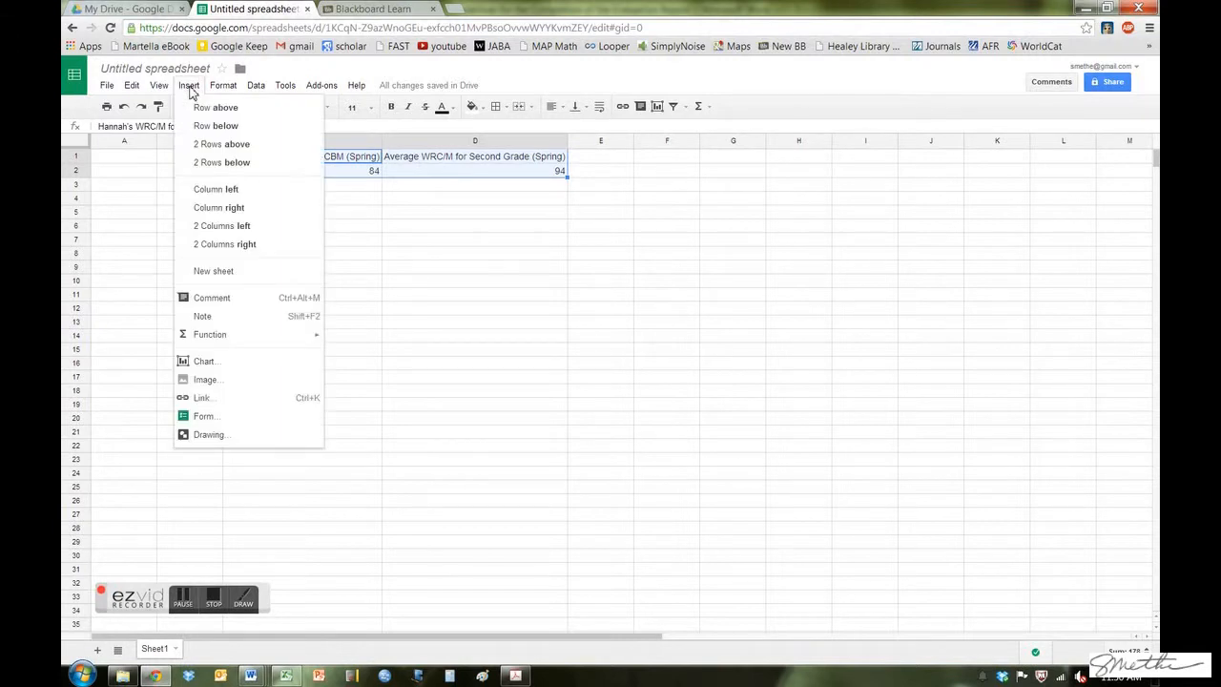
pyautogui.click(205, 361)
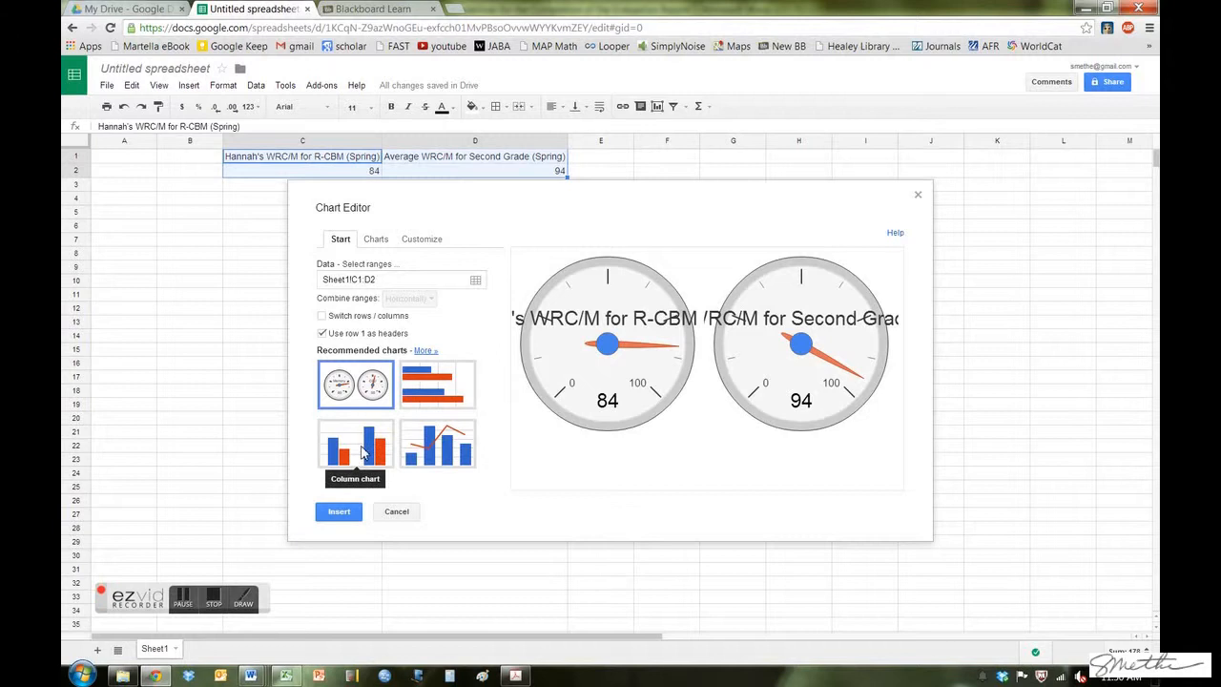
pyautogui.click(363, 453)
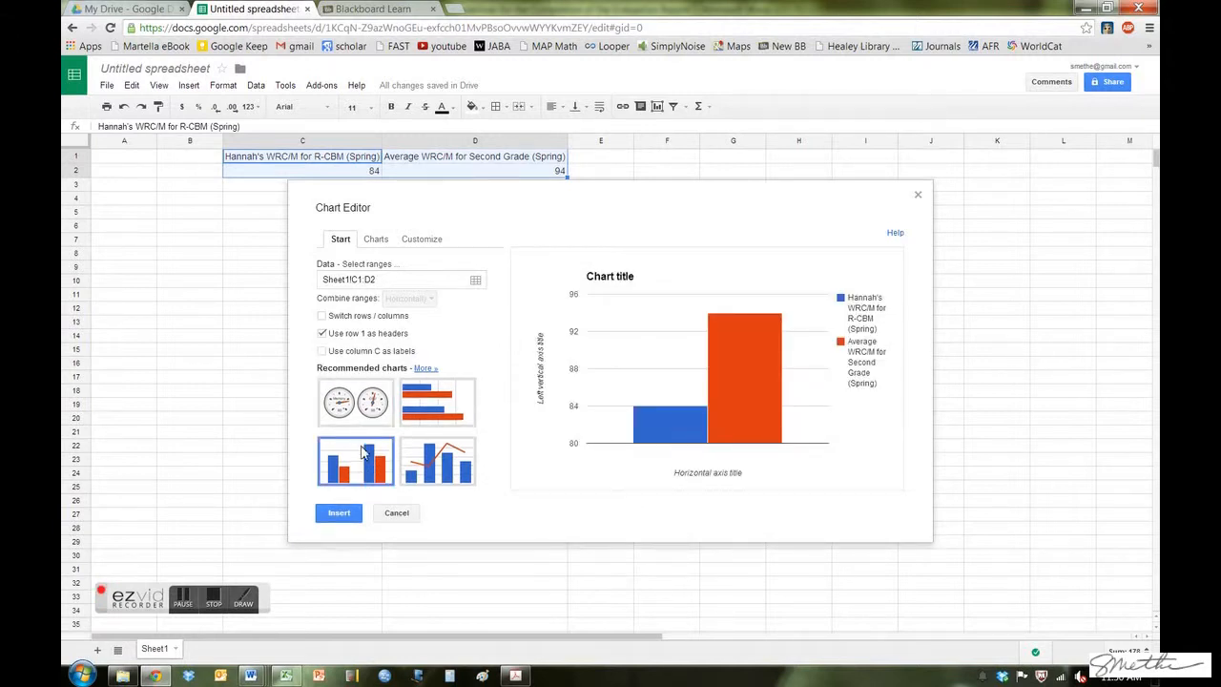
pyautogui.click(377, 245)
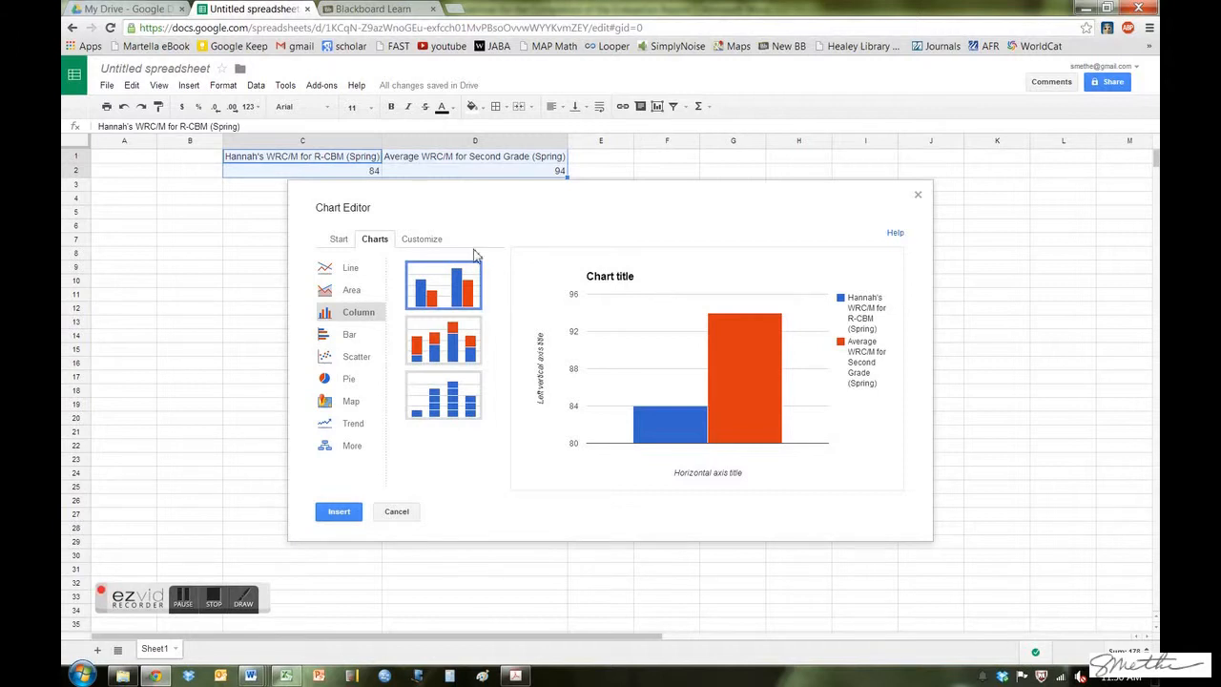
# Title the chart with the student's first name in possessive form followed by "Spring R-CBM Results".
pyautogui.click(425, 242)
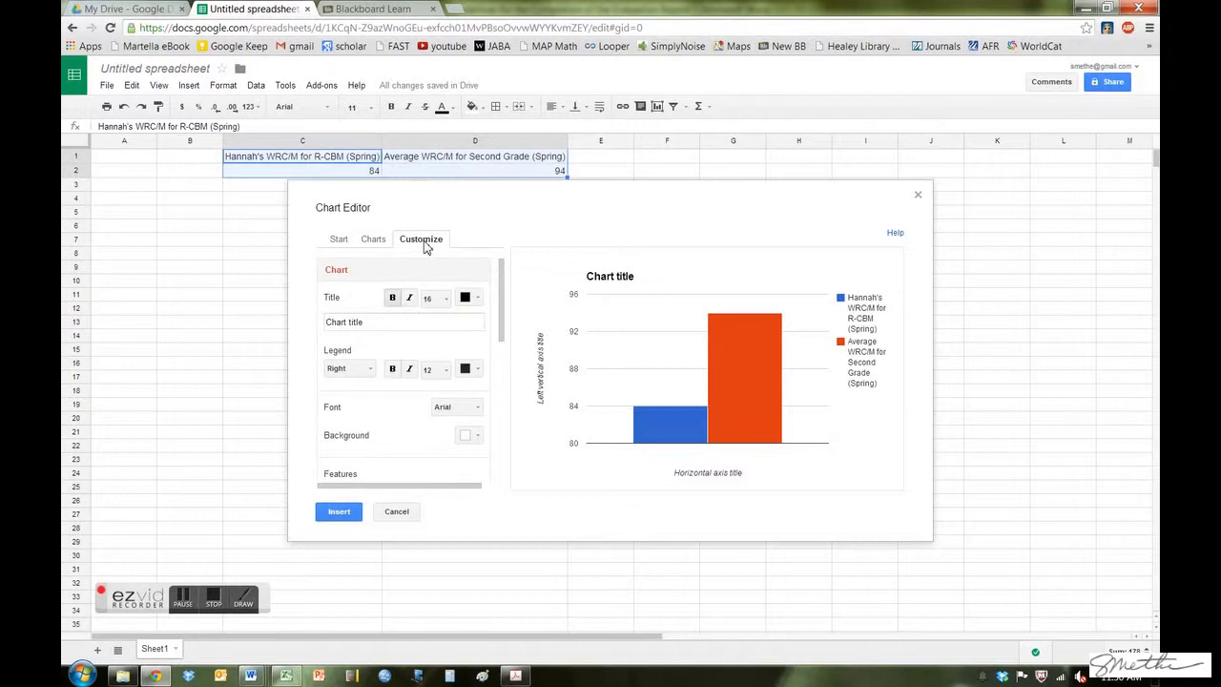
pyautogui.click(358, 323)
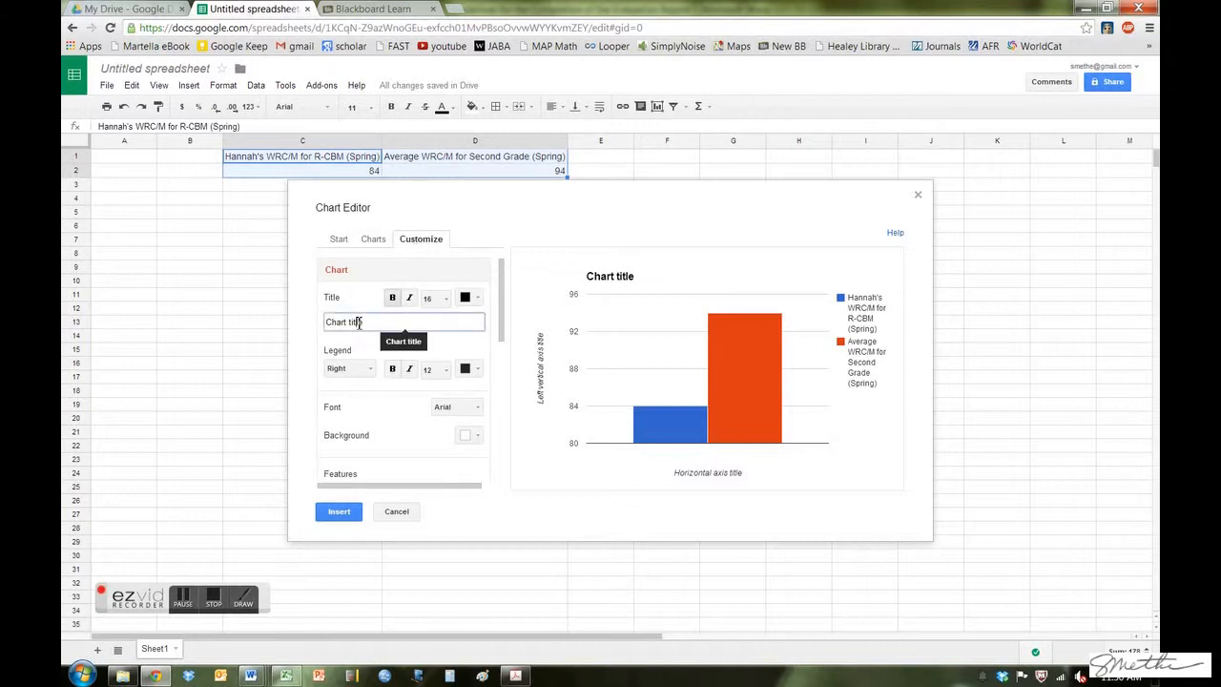
pyautogui.tripleClick(358, 322)
pyautogui.write('Hannah')
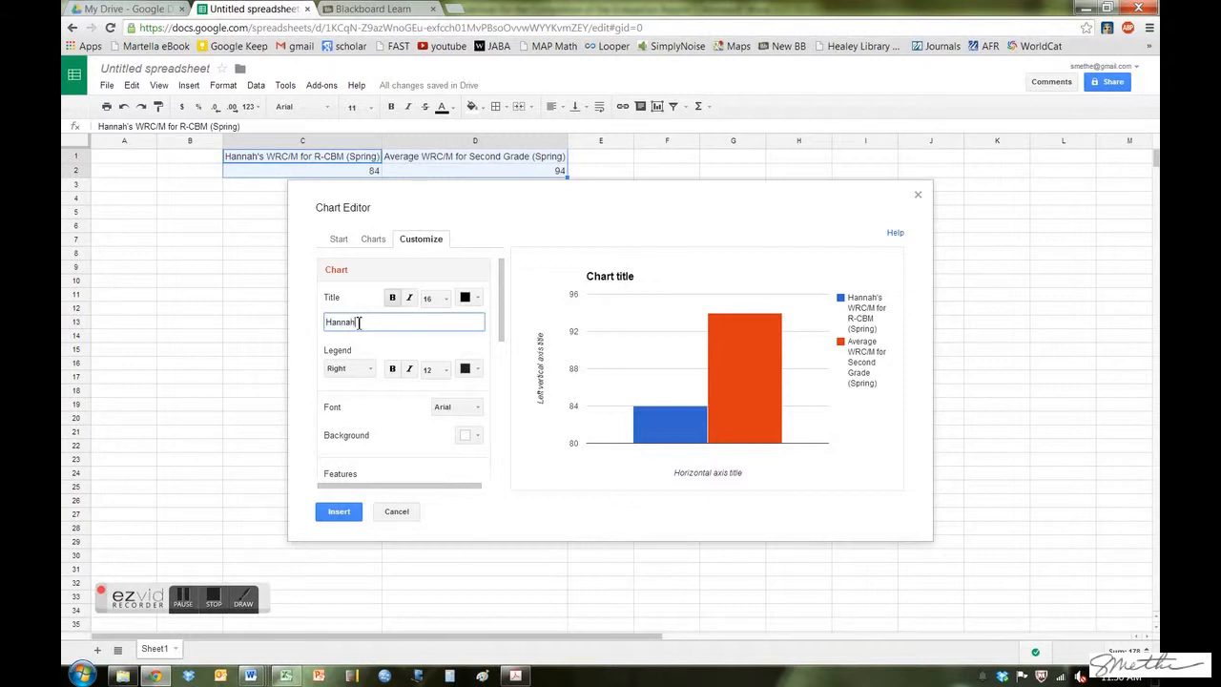
pyautogui.write("'s Spring CBM REsults")
pyautogui.click(390, 322)
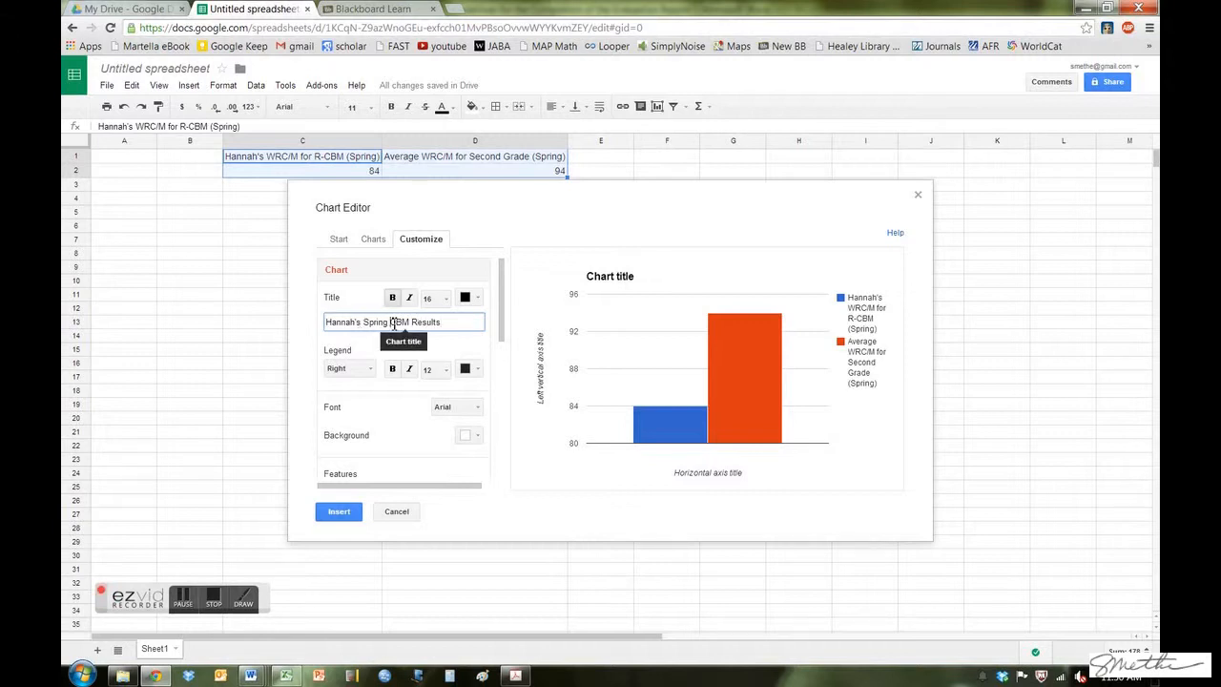
pyautogui.write('R-')
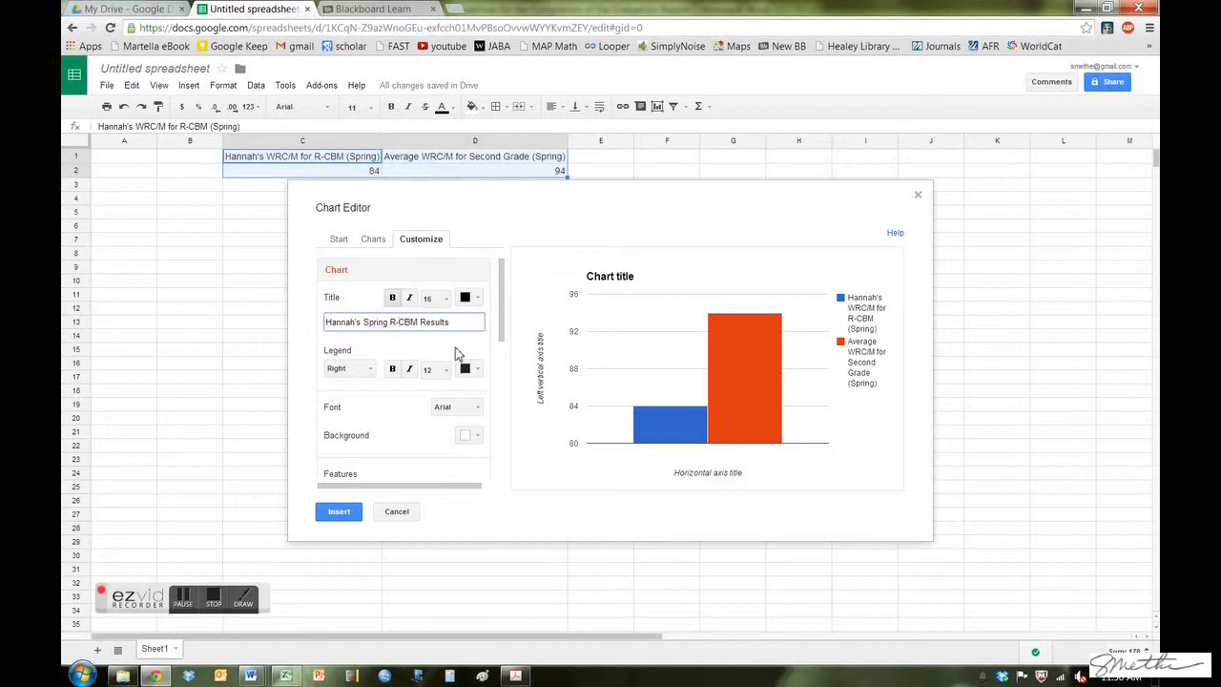
pyautogui.click(458, 323)
pyautogui.click(395, 347)
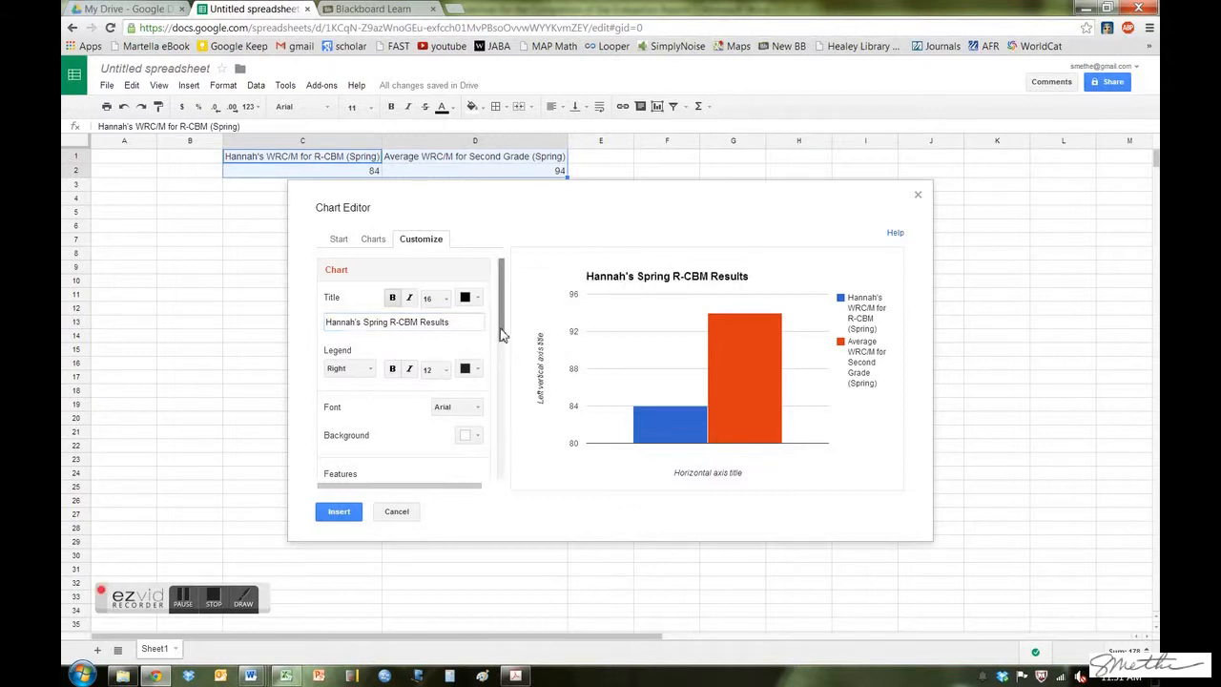
# Set the chart's horizontal axis title to "Words Read Correctly per Minute".
pyautogui.scroll(-2, 500, 372)
pyautogui.scroll(-3, 502, 378)
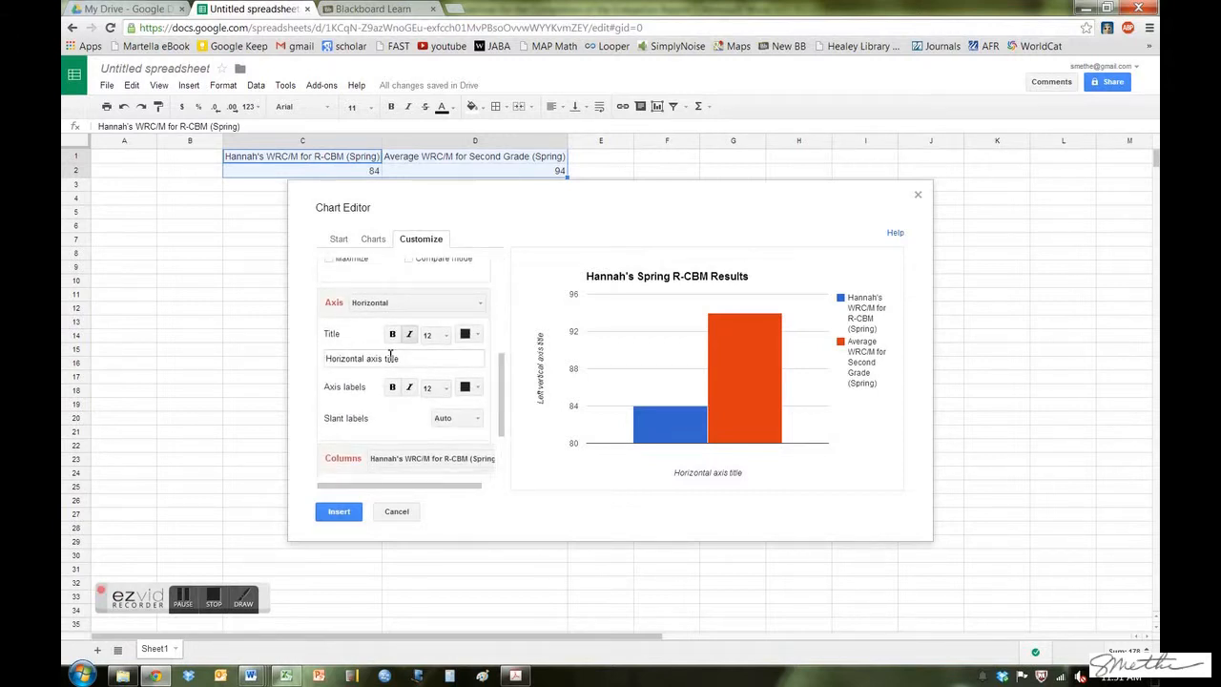
pyautogui.click(390, 354)
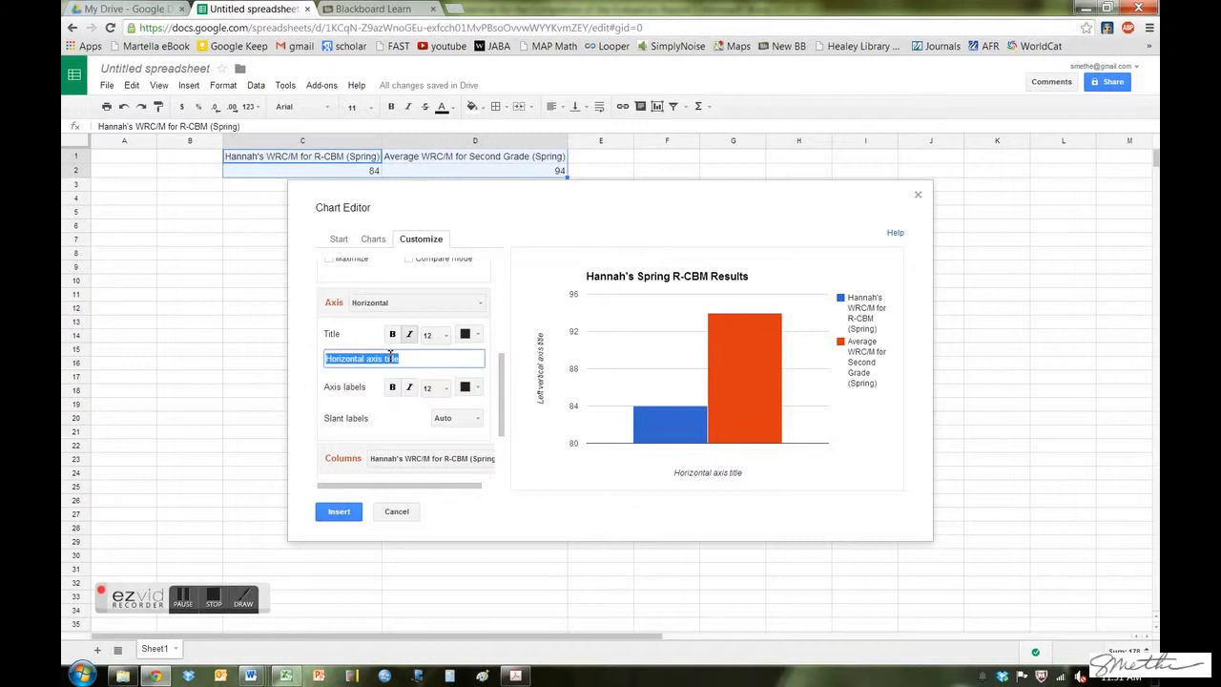
pyautogui.write('Words Read Correctly per Minute')
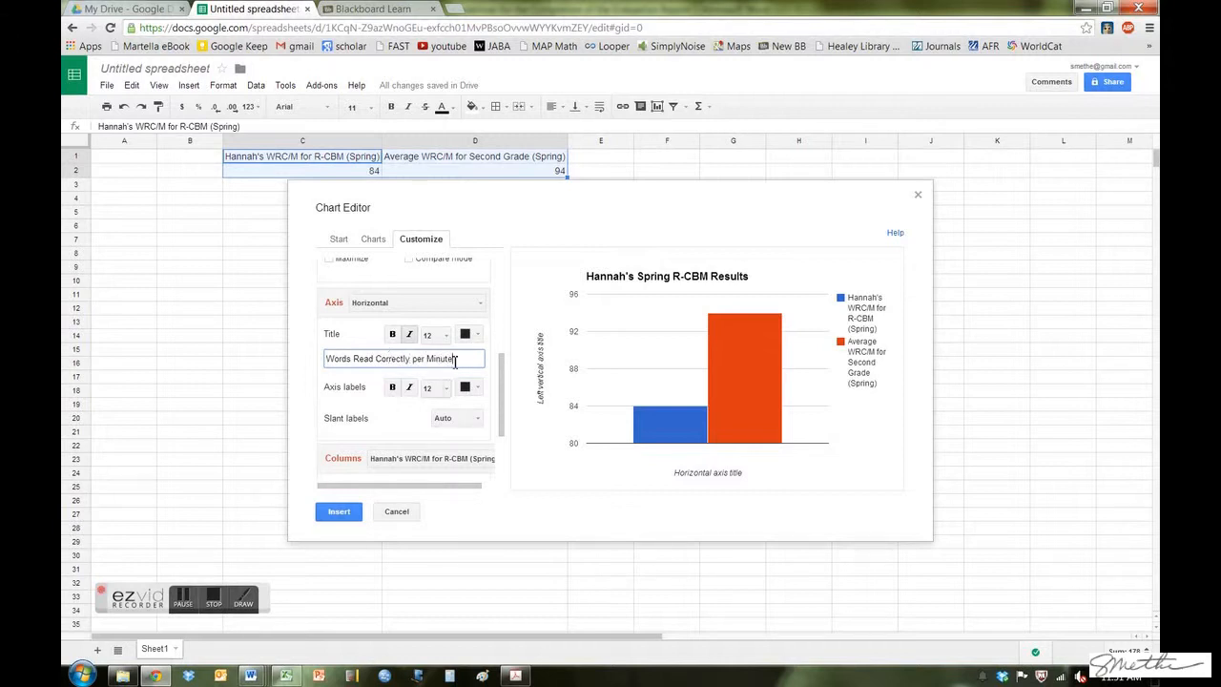
pyautogui.scroll(5, 503, 393)
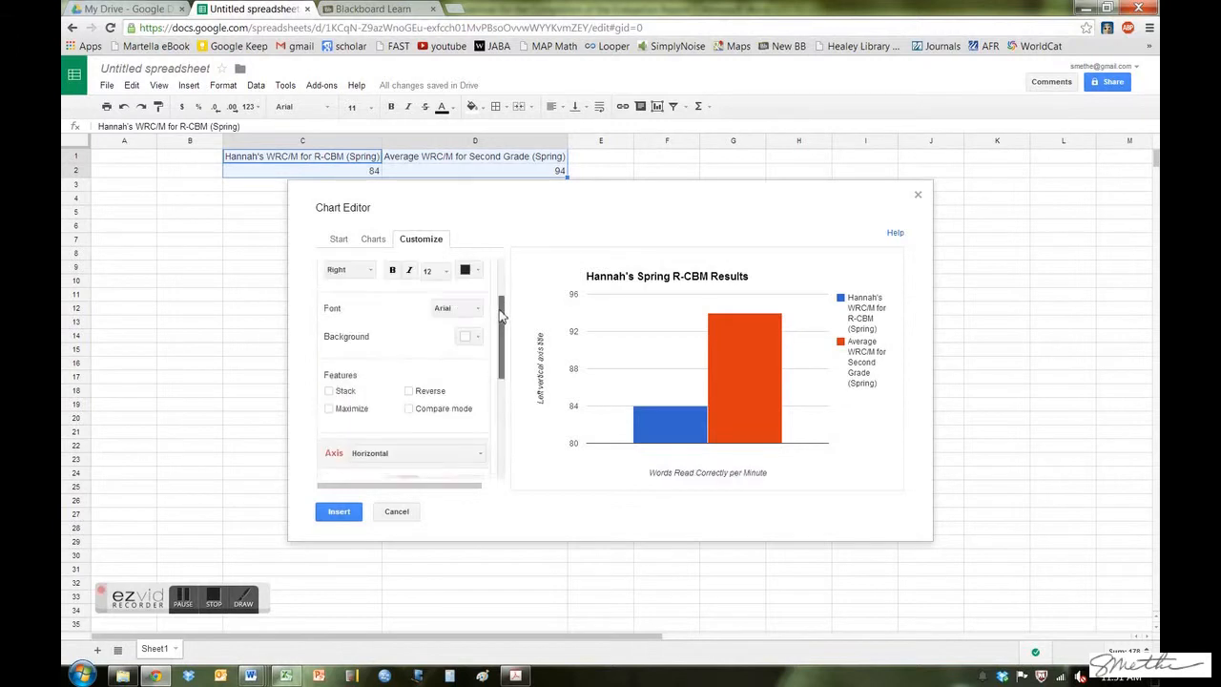
pyautogui.click(437, 308)
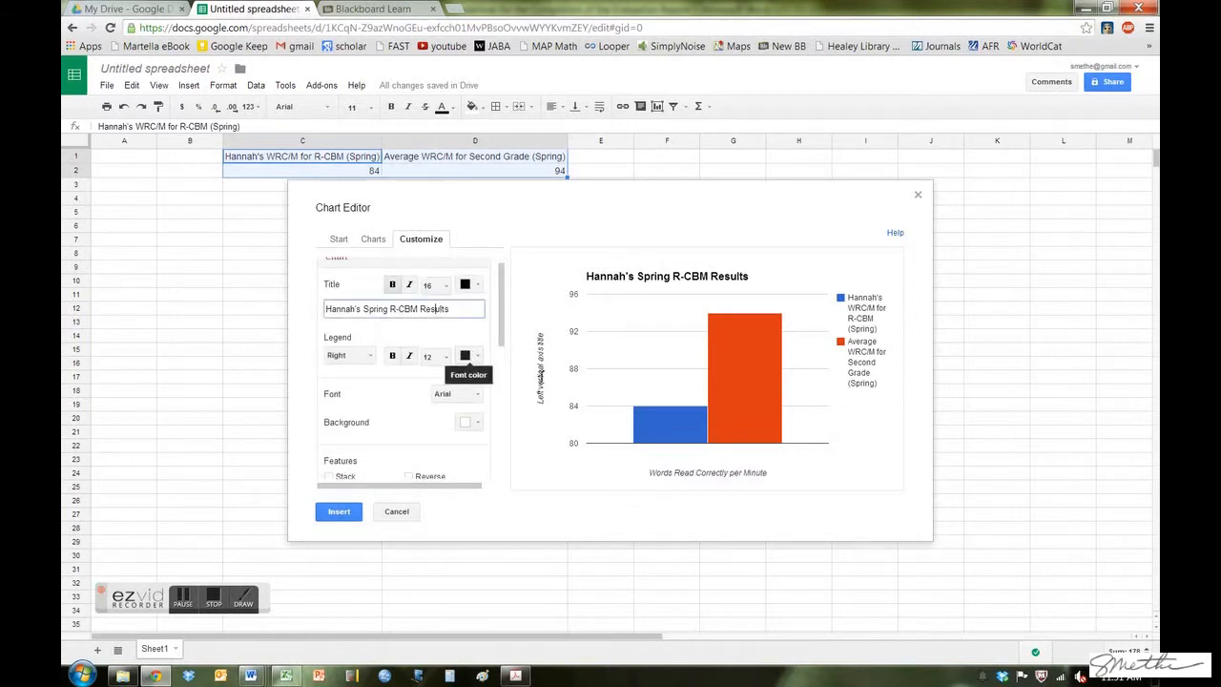
pyautogui.click(516, 345)
pyautogui.moveTo(503, 338); pyautogui.dragTo(503, 420)
pyautogui.click(449, 372)
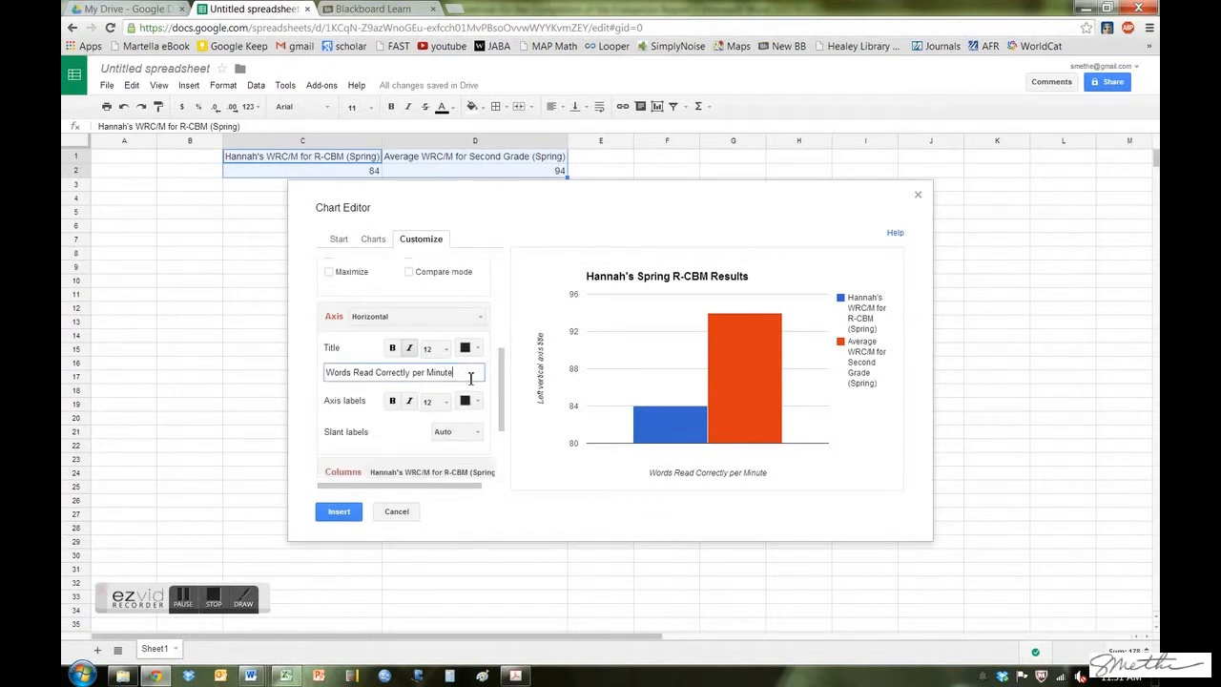
# Set the chart's left vertical axis title to "Words Read Correctly per Minute".
pyautogui.click(484, 323)
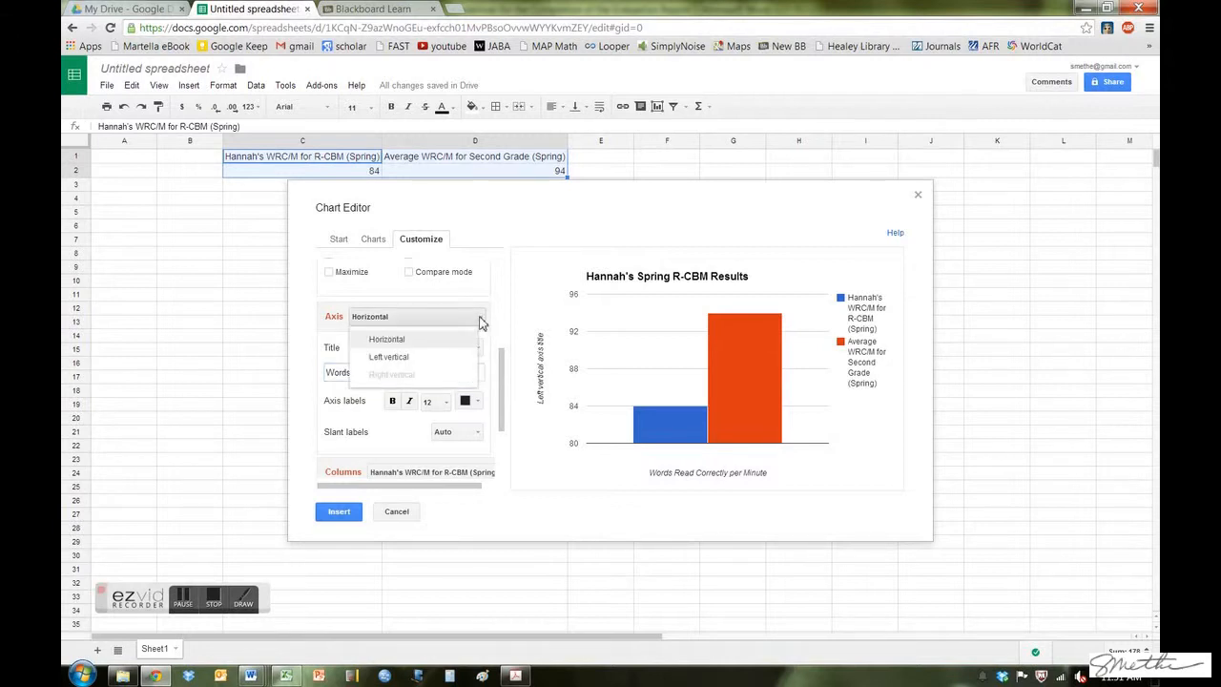
pyautogui.click(419, 361)
pyautogui.click(422, 372)
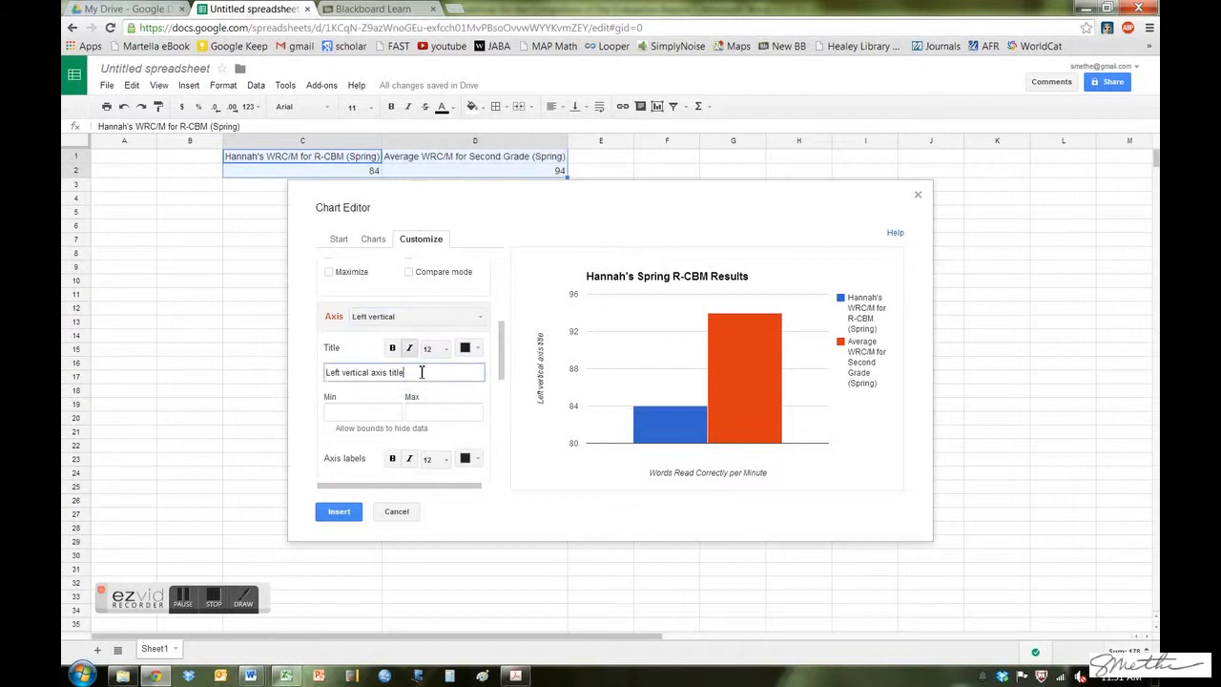
pyautogui.click(380, 412)
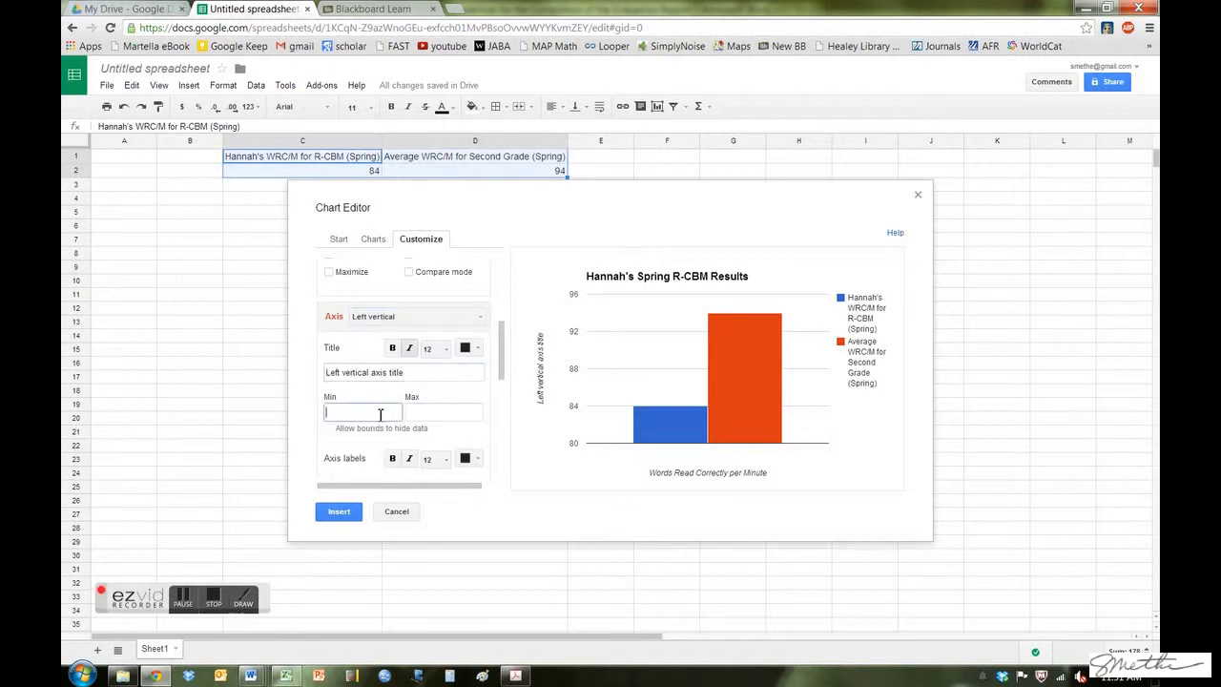
pyautogui.click(416, 375)
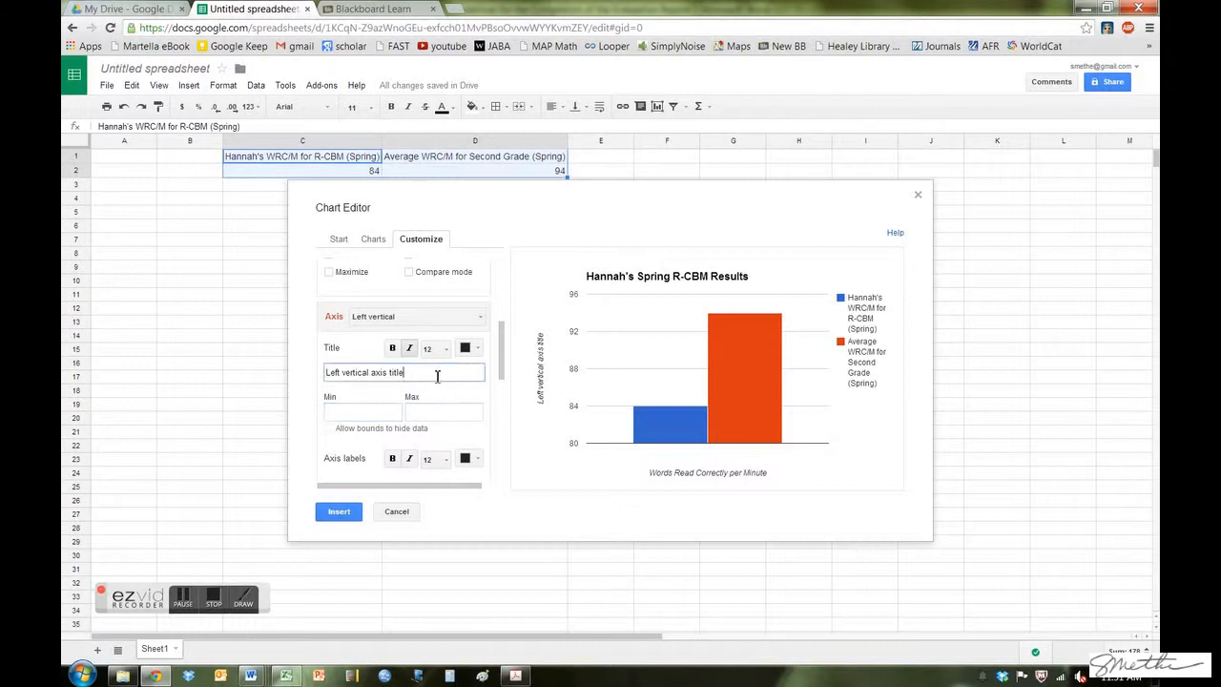
pyautogui.doubleClick(546, 373)
pyautogui.click(541, 357)
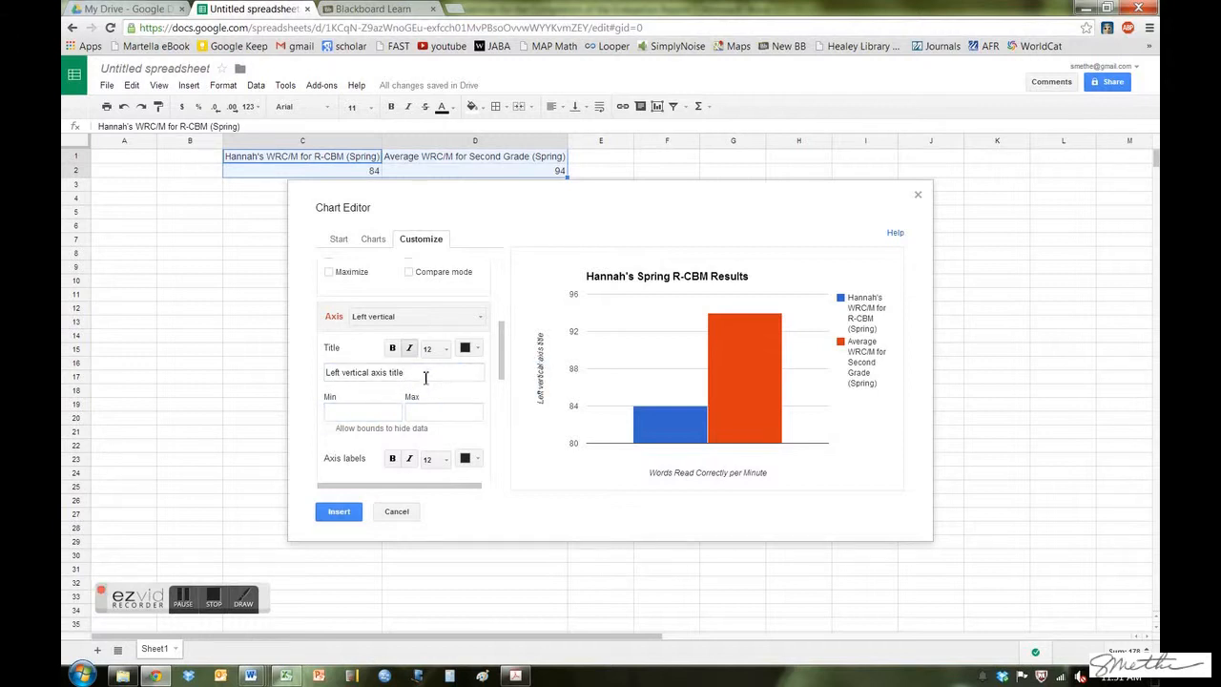
pyautogui.moveTo(424, 376); pyautogui.dragTo(325, 381)
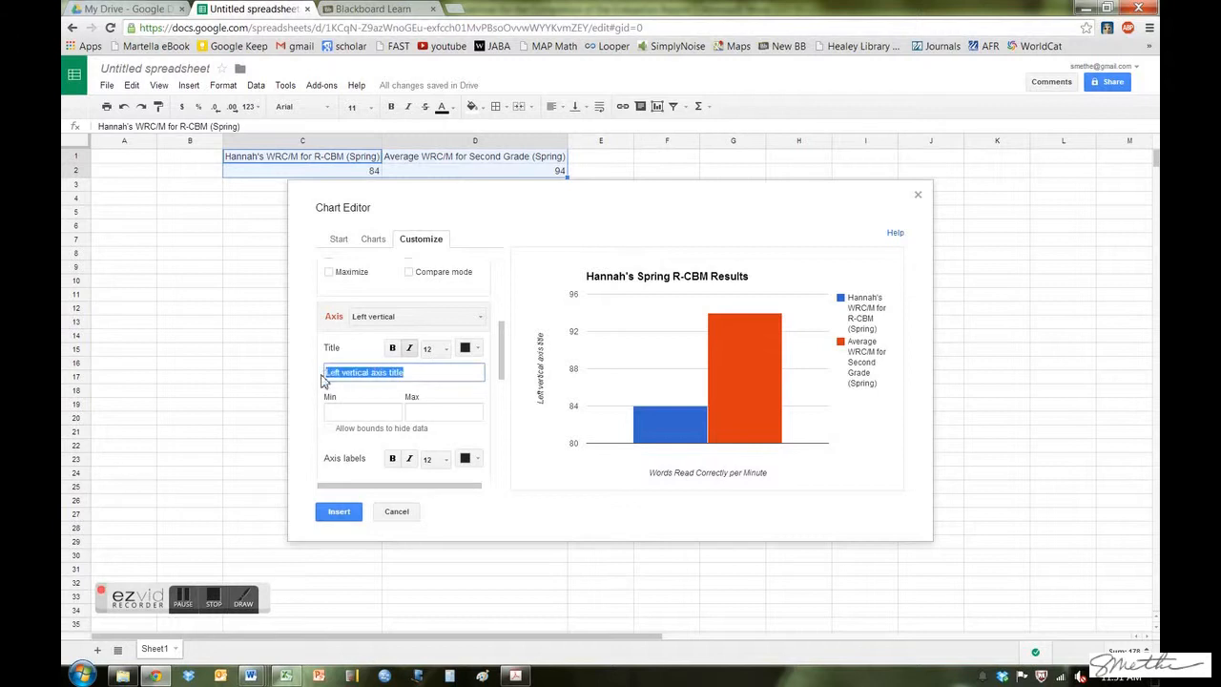
pyautogui.write('Words Re')
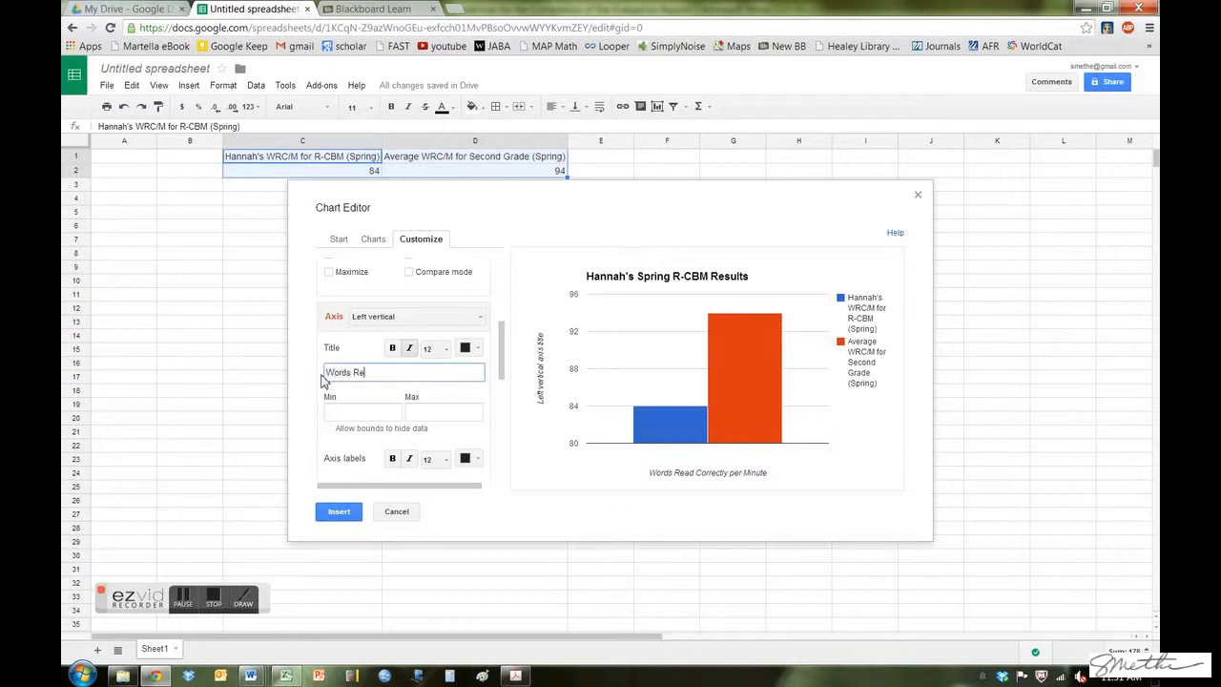
pyautogui.write('ad Correctly per Minute')
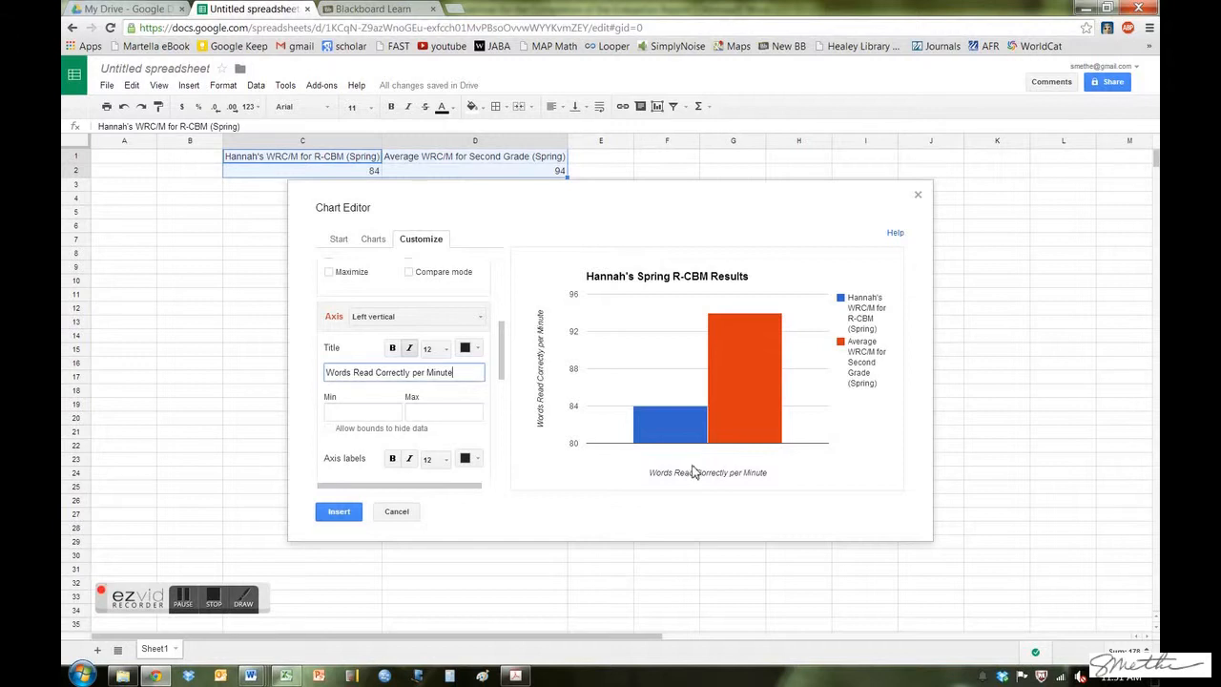
# Clear the chart's horizontal axis title so that it is blank.
pyautogui.click(648, 473)
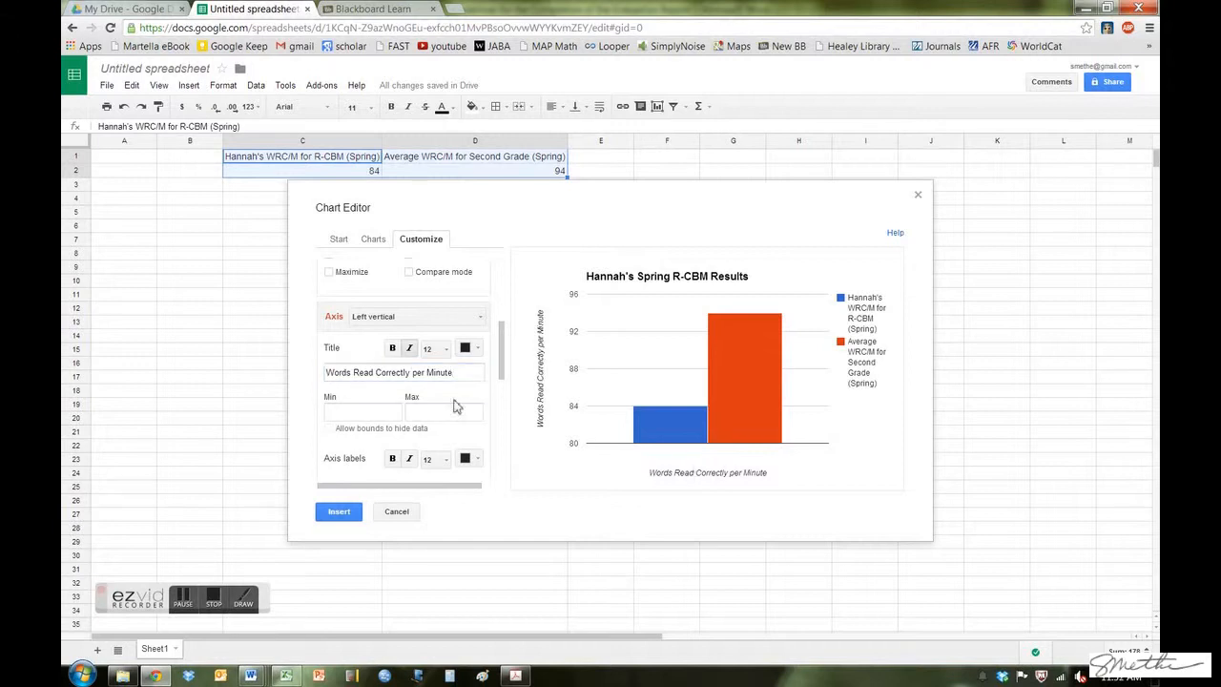
pyautogui.click(480, 319)
pyautogui.click(401, 341)
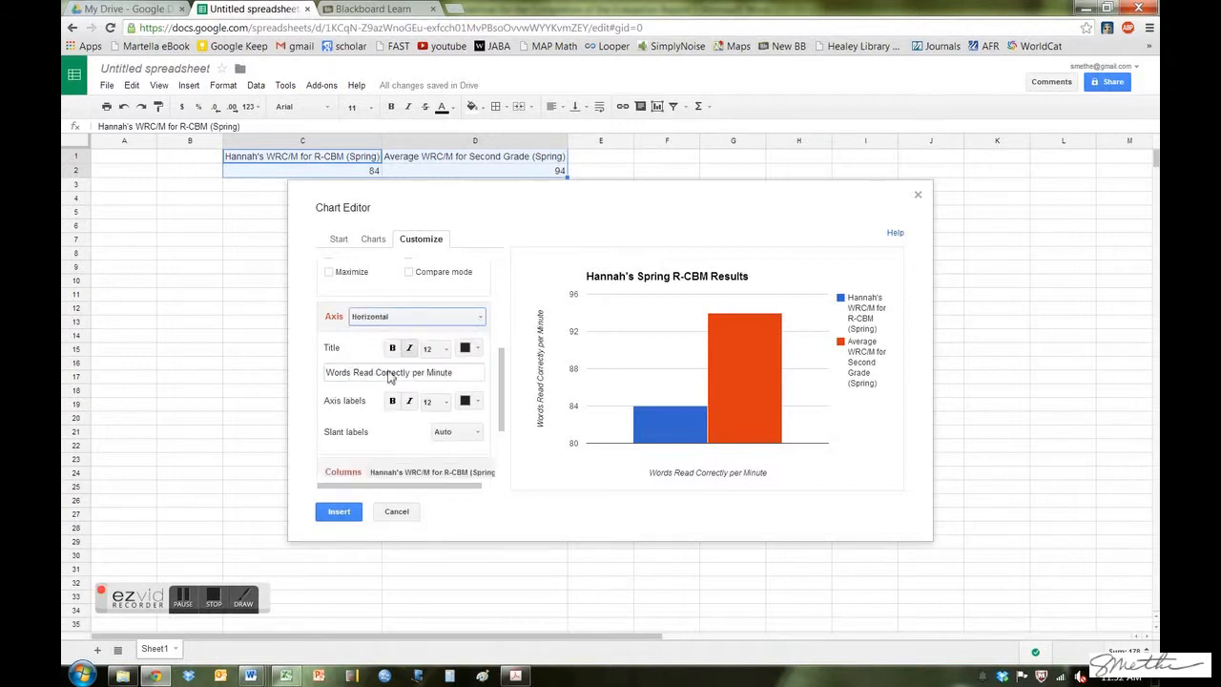
pyautogui.click(387, 375)
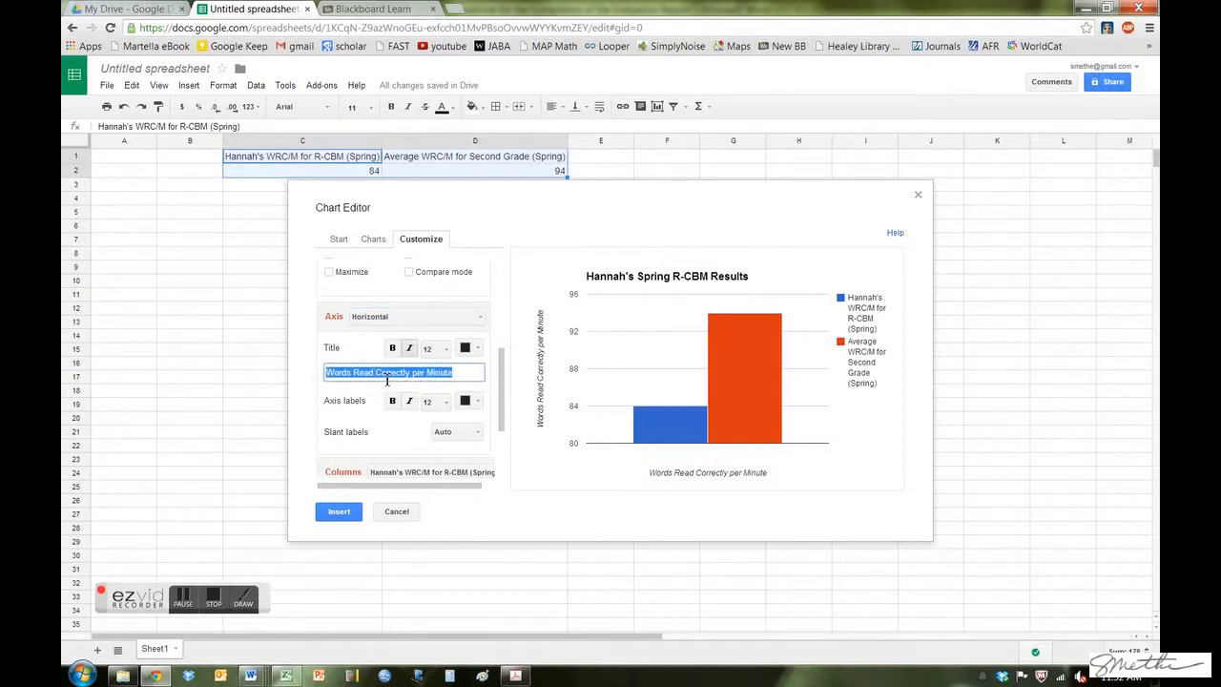
pyautogui.press('BackSpace')
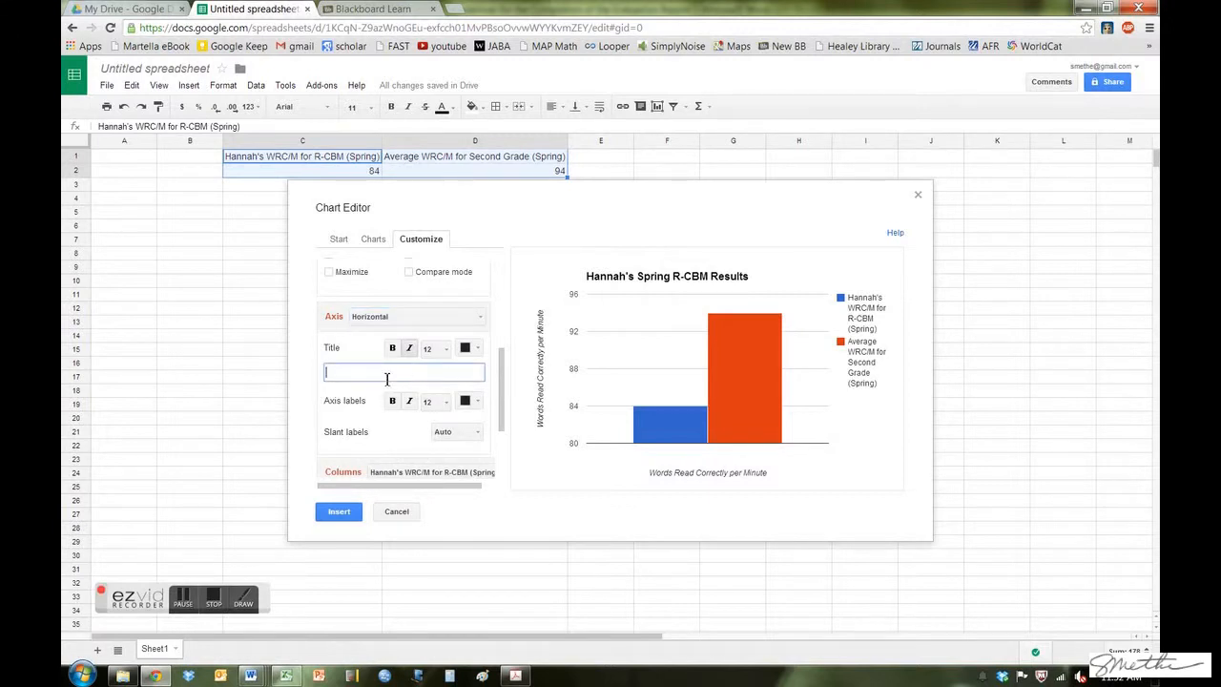
pyautogui.click(540, 487)
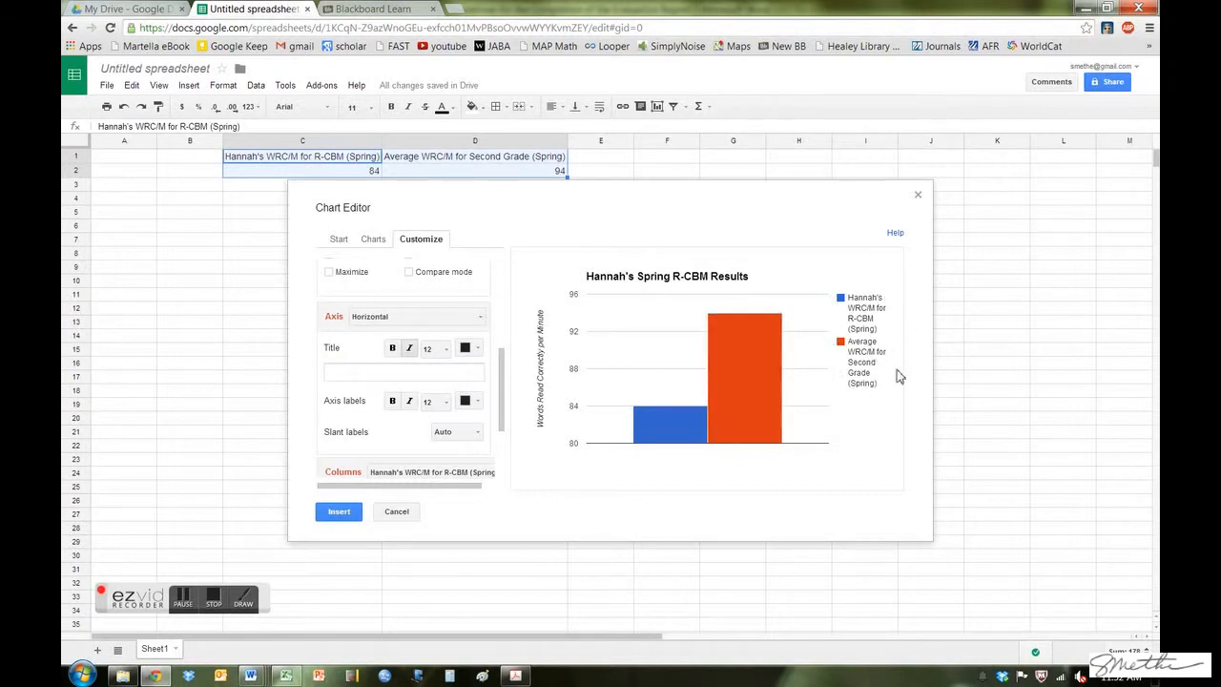
# Color the student's R-CBM column black.
pyautogui.moveTo(754, 357)
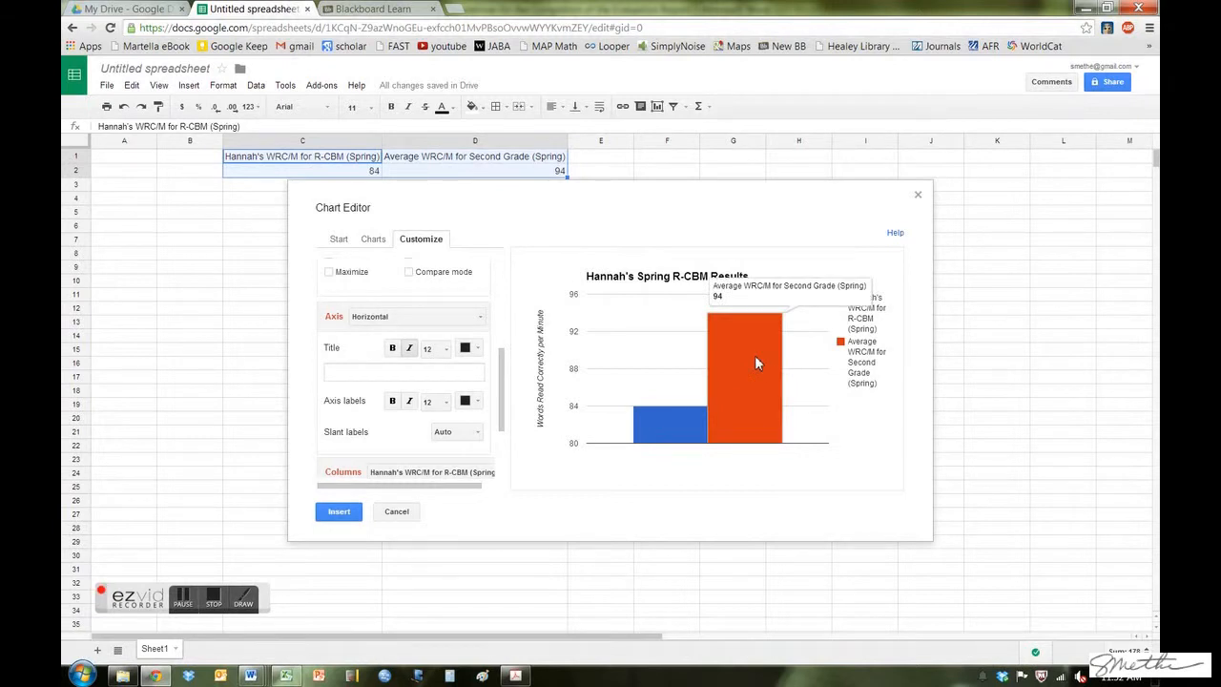
pyautogui.moveTo(505, 398); pyautogui.dragTo(507, 451)
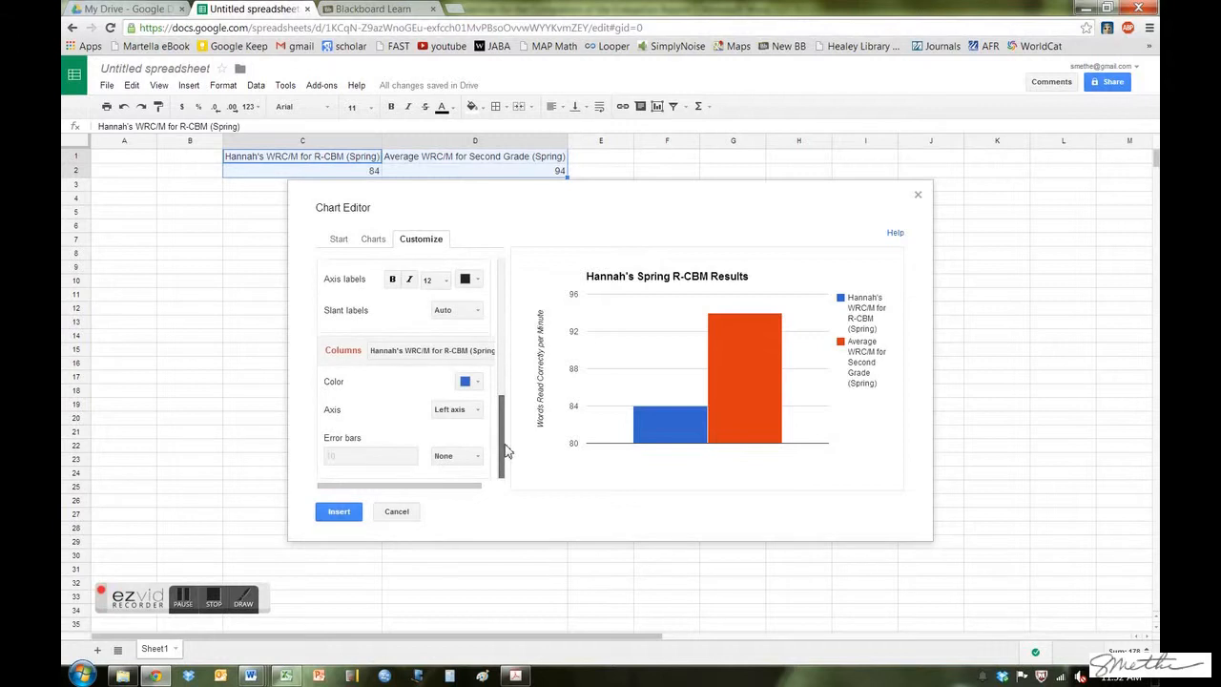
pyautogui.moveTo(649, 437)
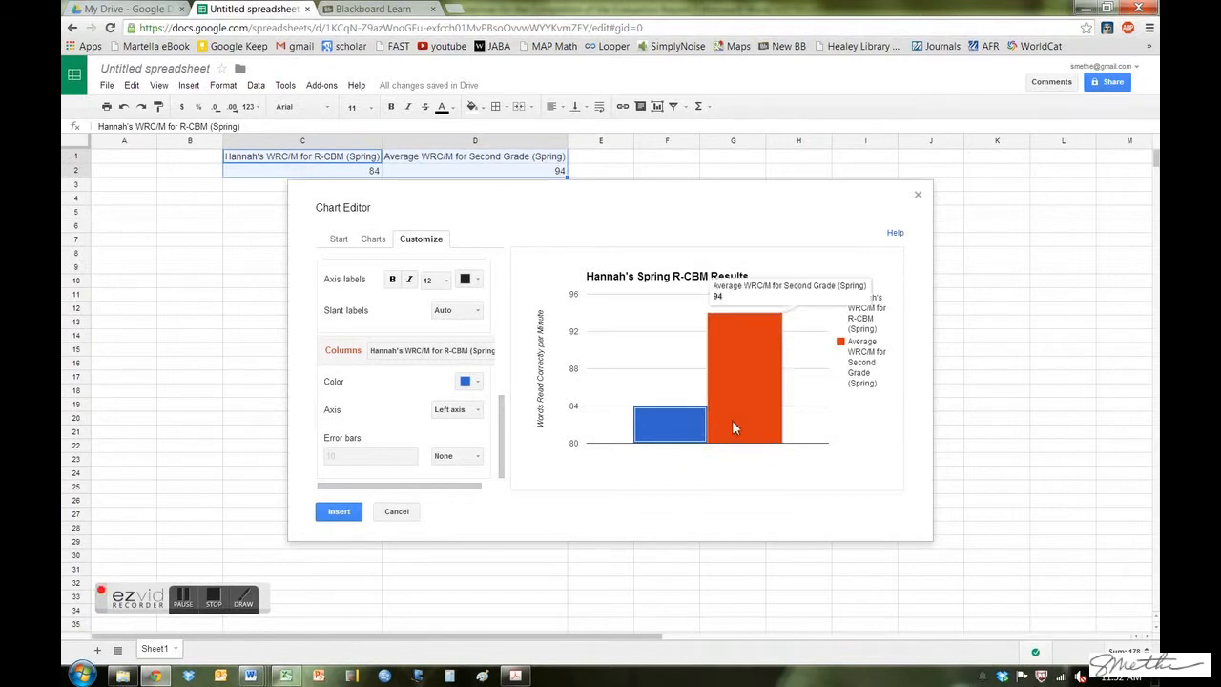
pyautogui.click(478, 382)
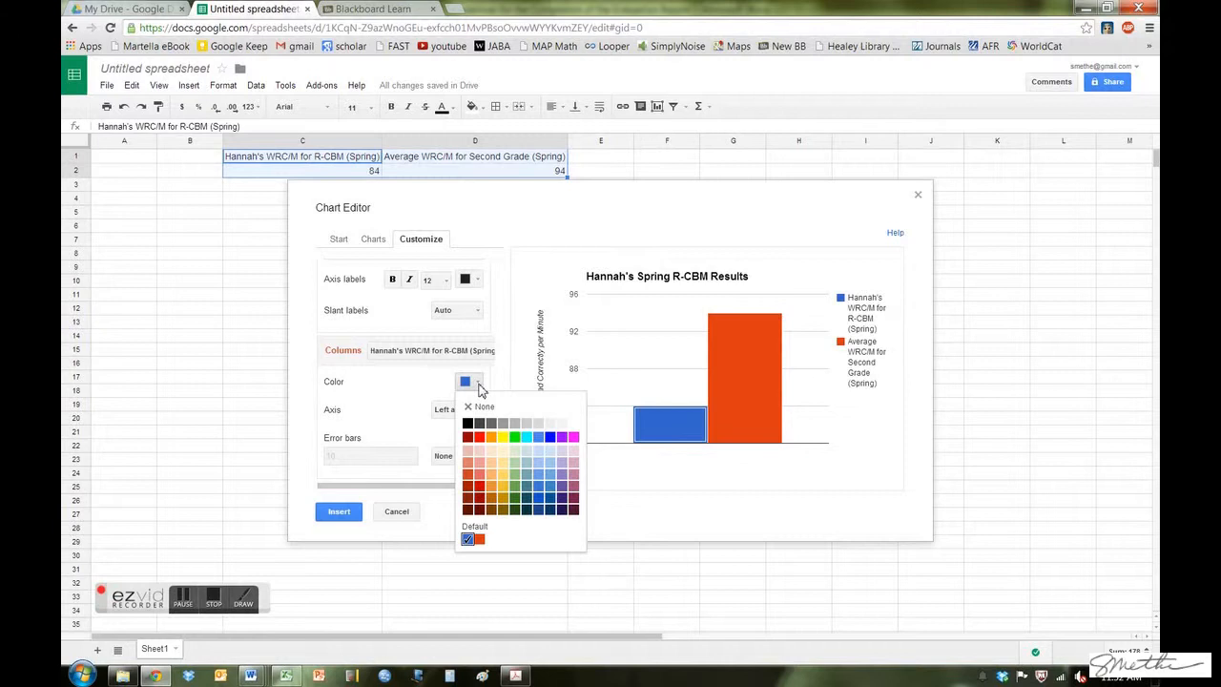
pyautogui.click(468, 424)
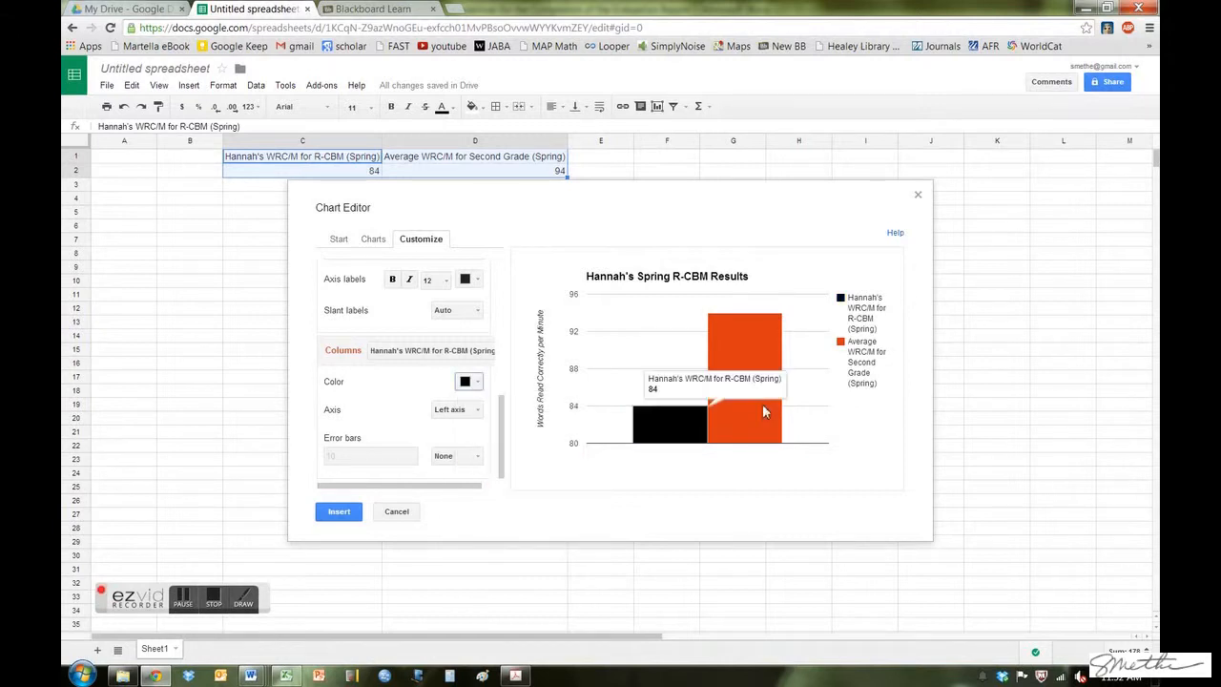
# Try light gray on the student's R-CBM column and return it to black.
pyautogui.click(478, 383)
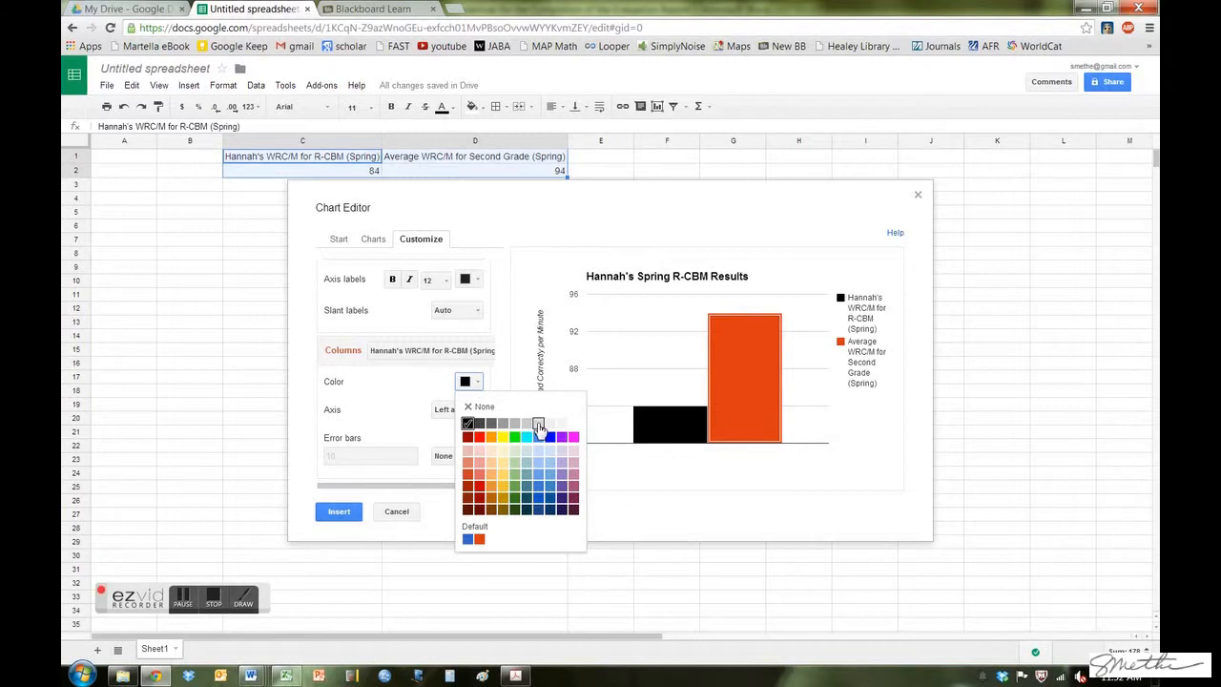
pyautogui.click(540, 423)
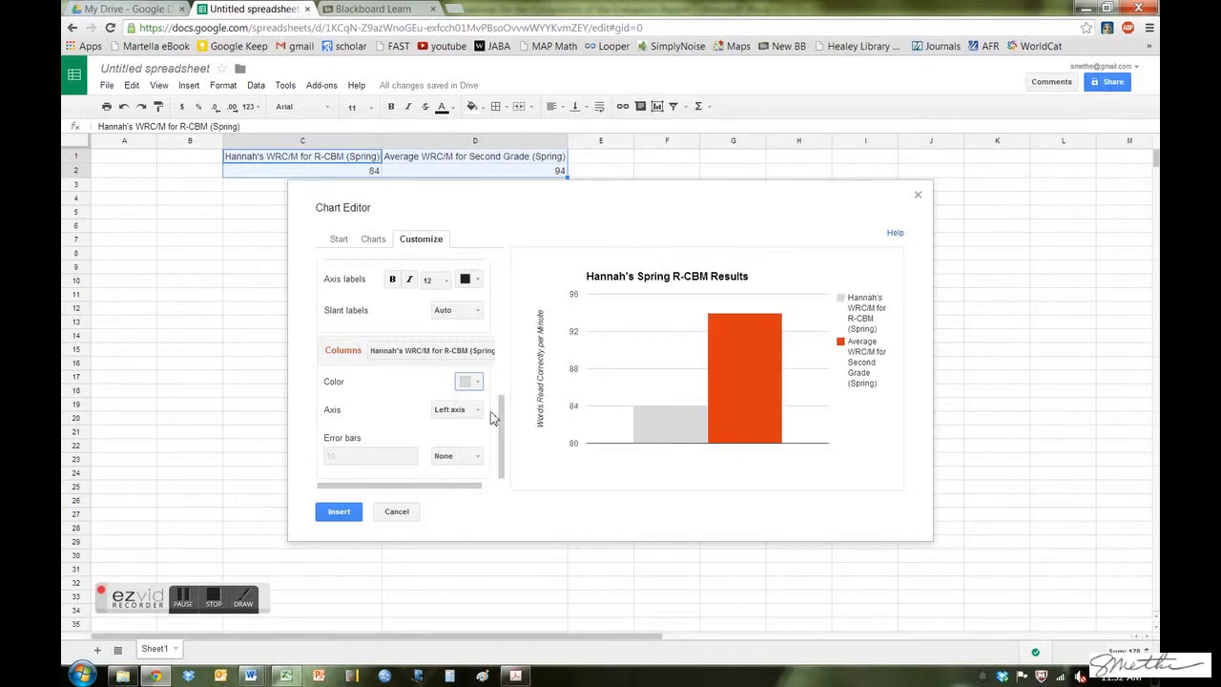
pyautogui.click(657, 427)
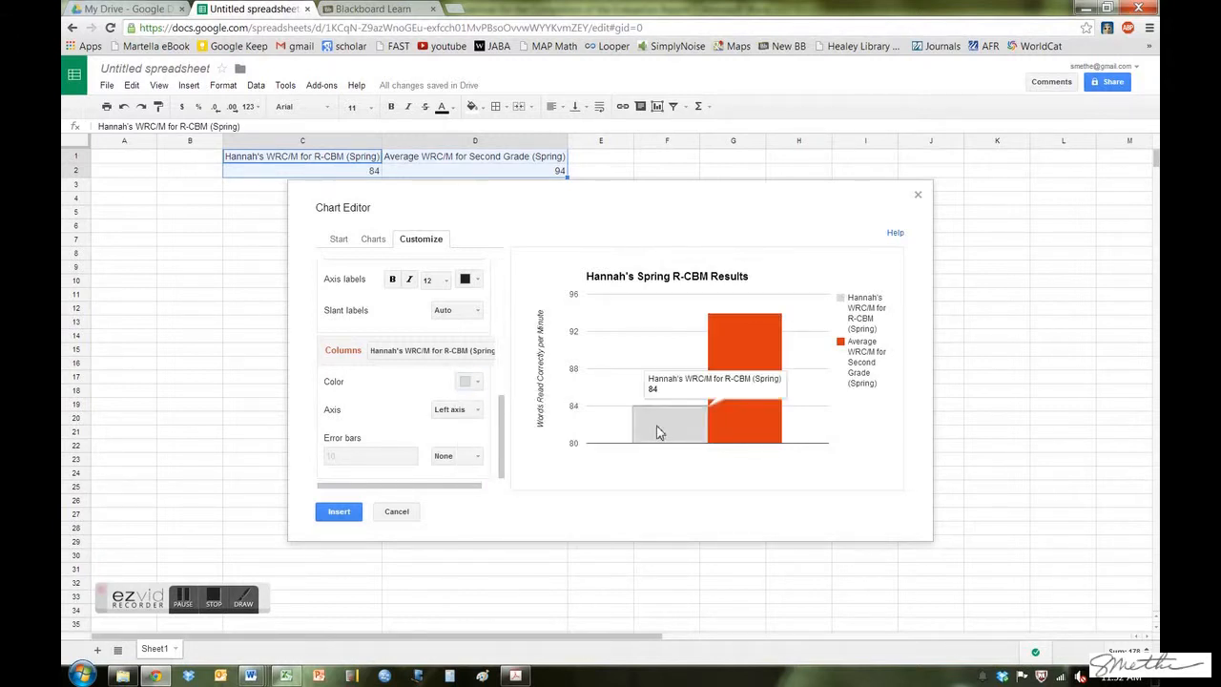
pyautogui.click(475, 384)
pyautogui.click(468, 422)
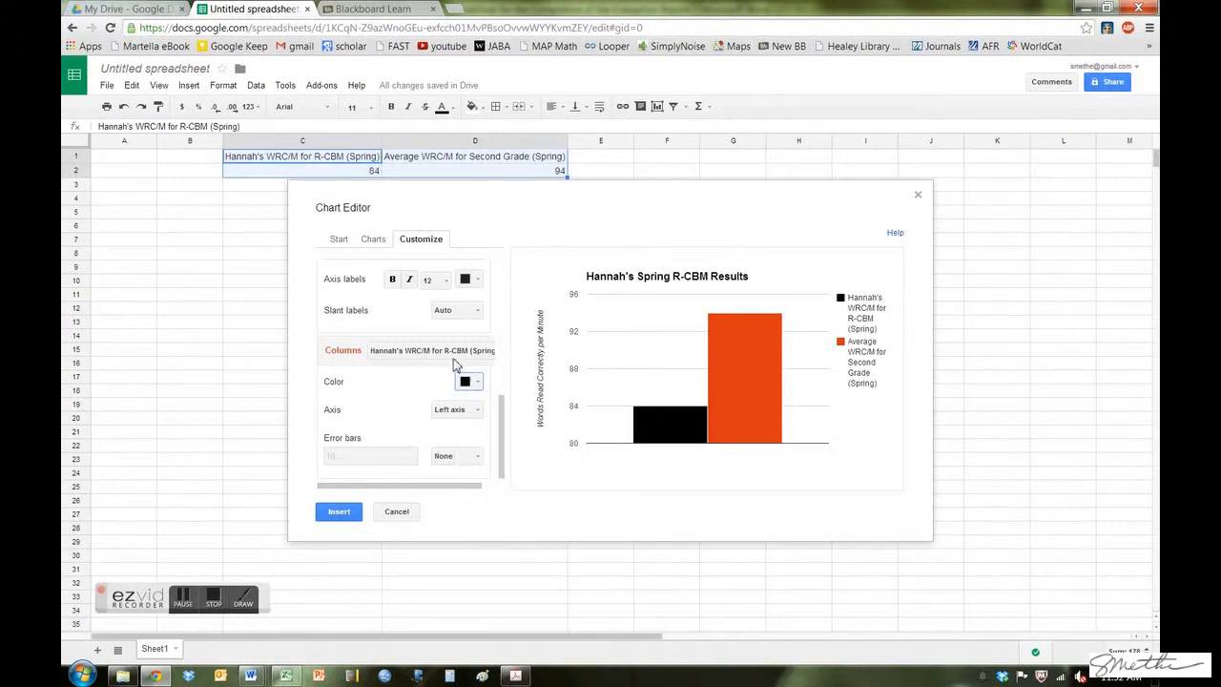
# Color the "Average WRC/M for Second Grade (Spring)" column light gray.
pyautogui.click(453, 362)
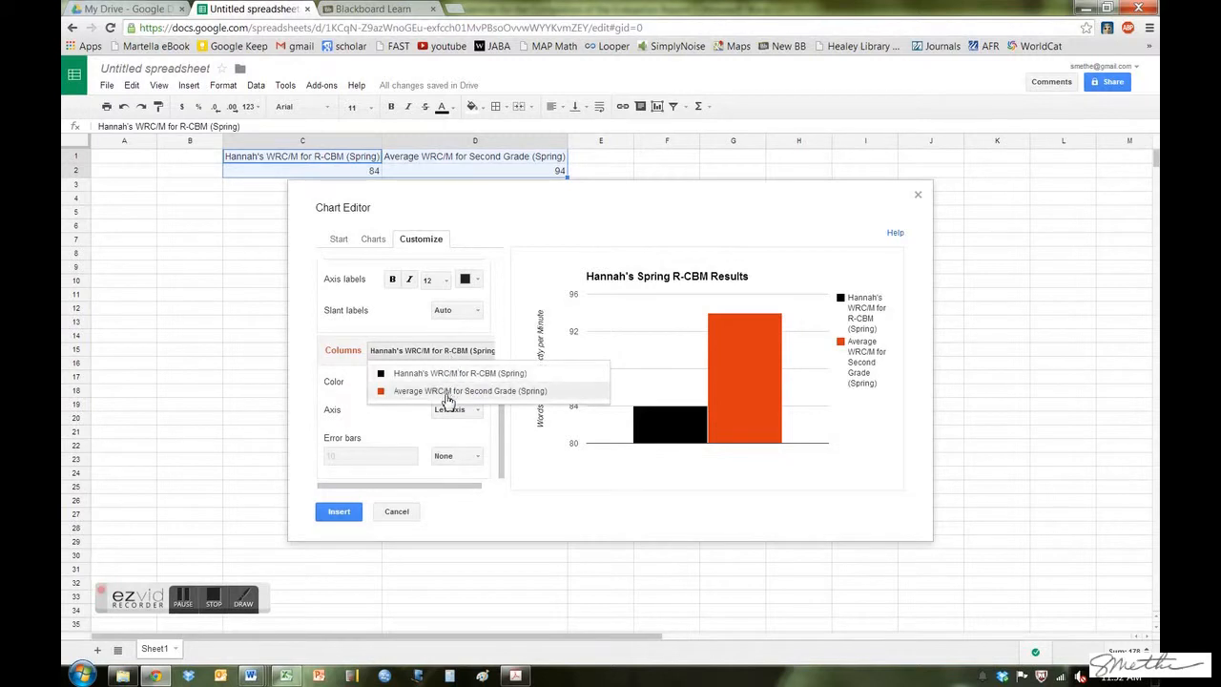
pyautogui.click(448, 392)
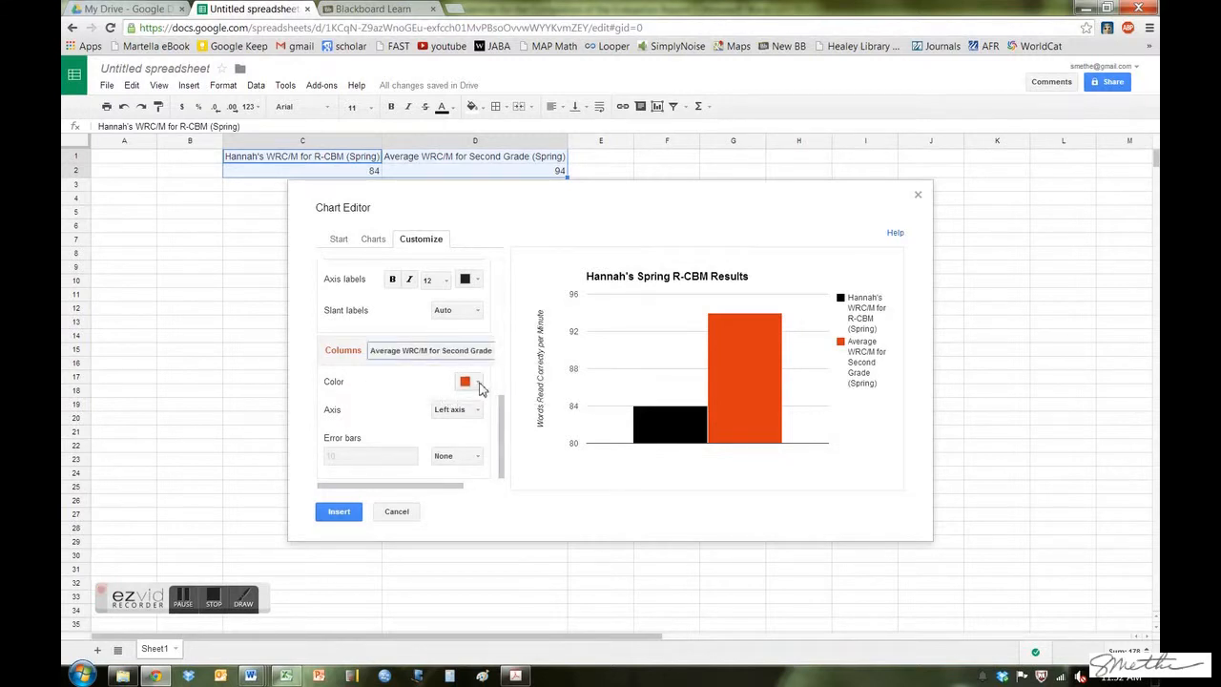
pyautogui.click(480, 387)
pyautogui.click(528, 426)
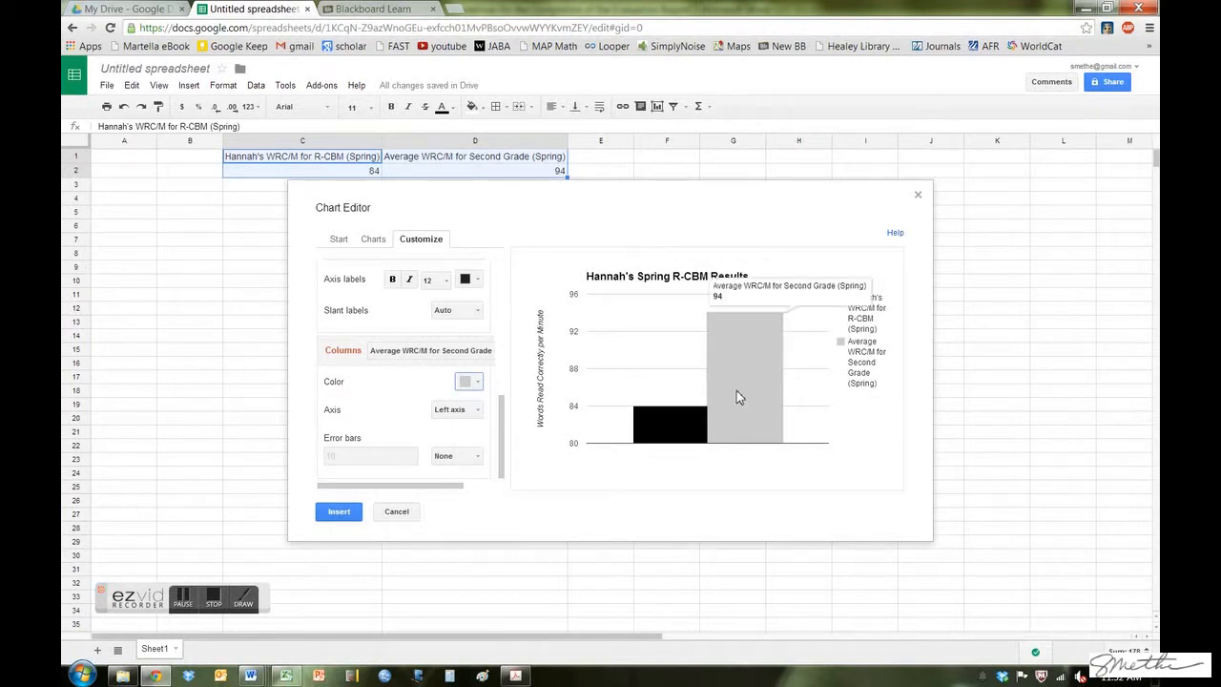
# Add constant error bars of 24 to the second-grade average column.
pyautogui.click(475, 458)
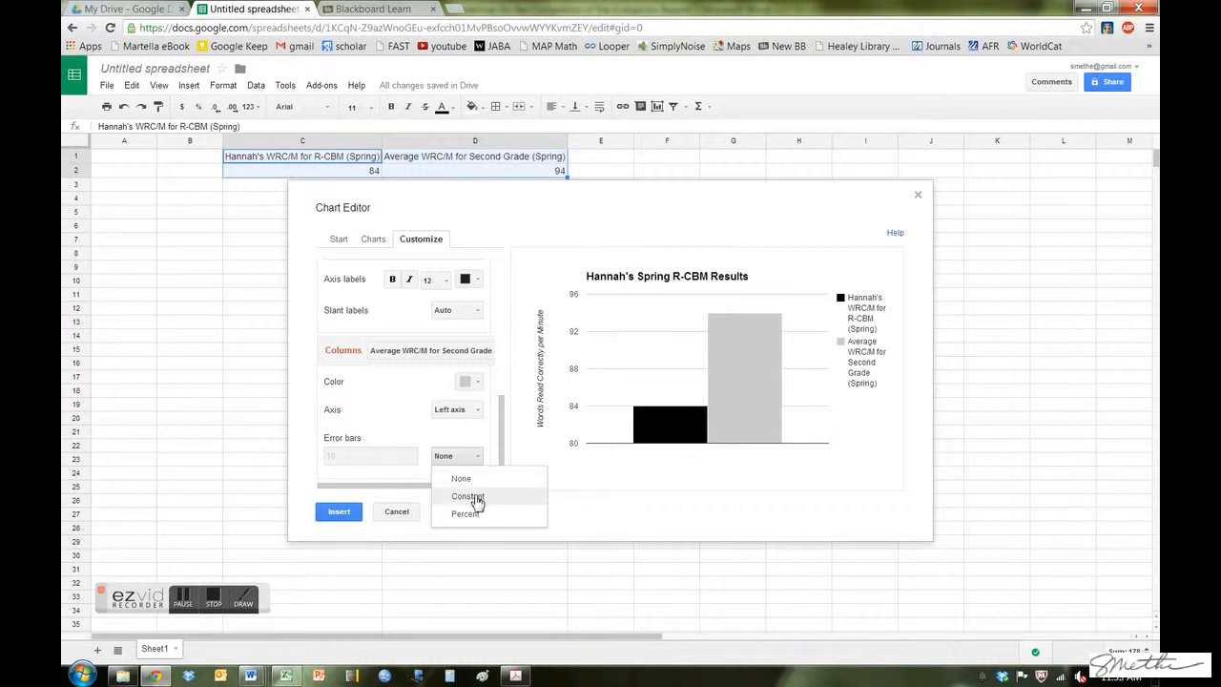
pyautogui.click(467, 497)
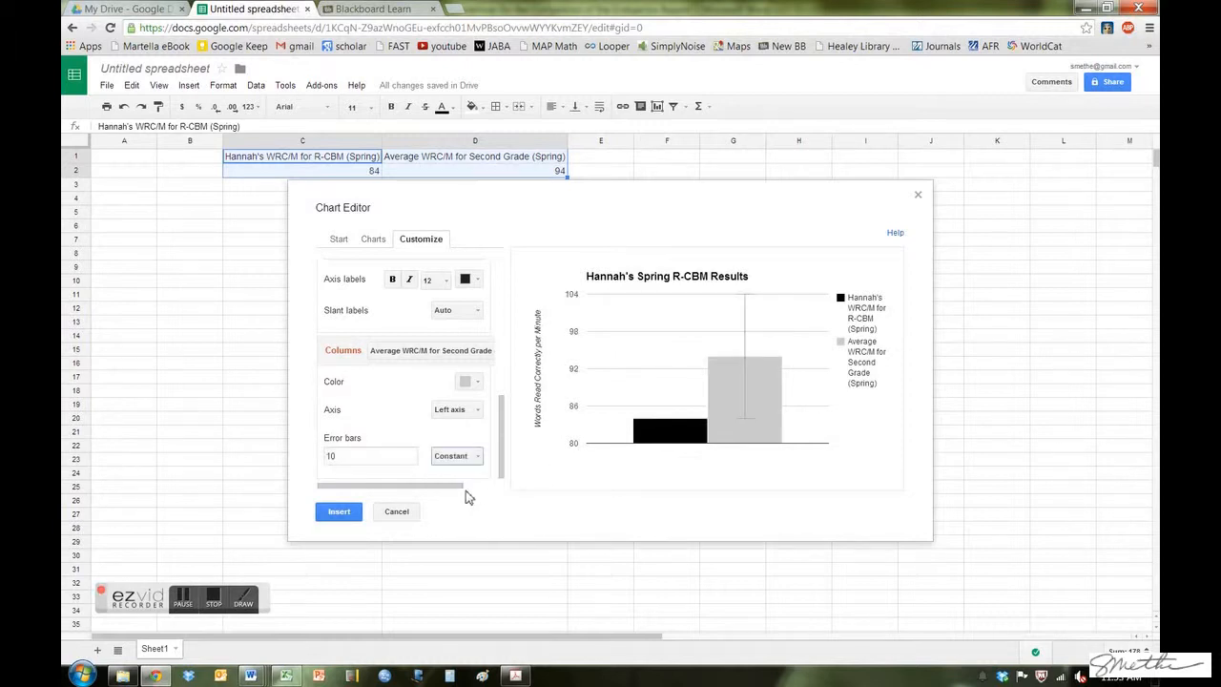
pyautogui.click(343, 458)
pyautogui.write('24')
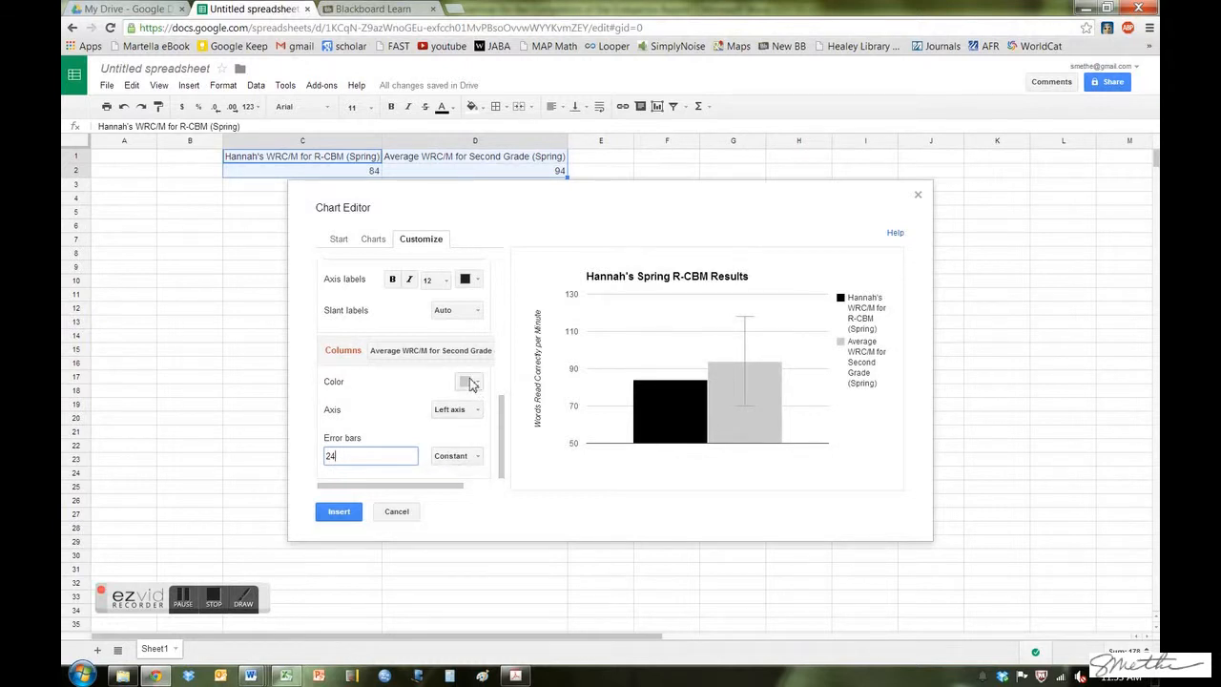
# Add constant error bars of 24 to the student's R-CBM (Spring) column.
pyautogui.click(454, 357)
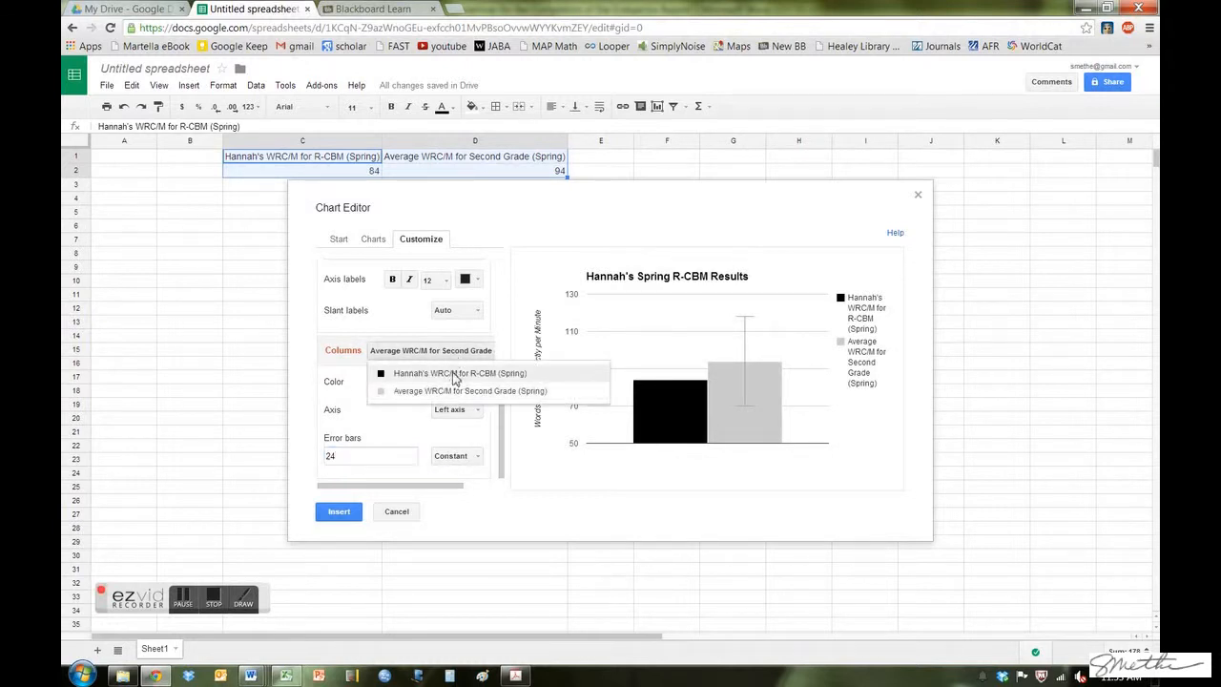
pyautogui.click(454, 376)
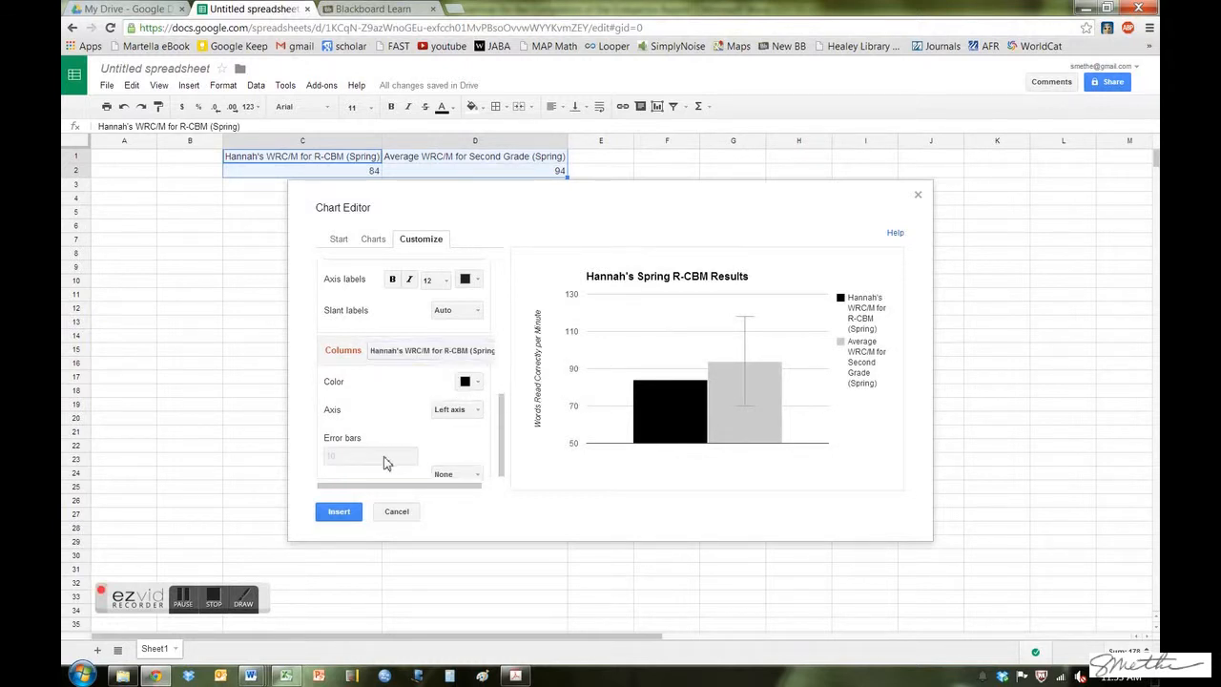
pyautogui.click(449, 473)
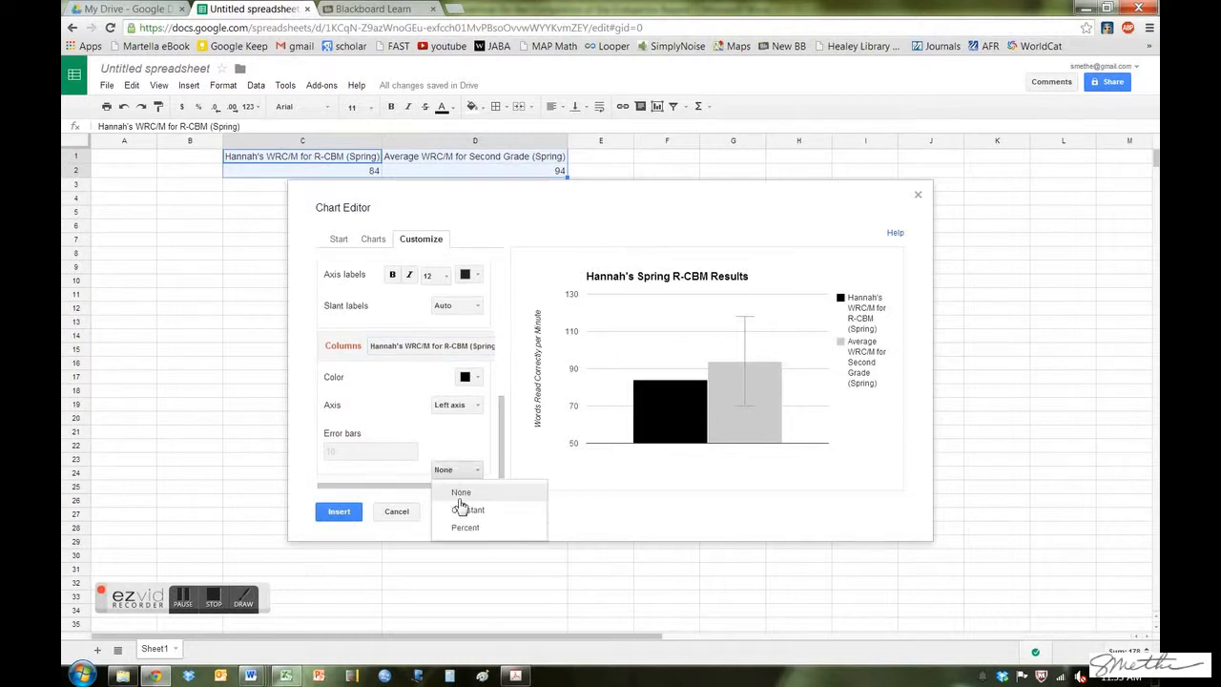
pyautogui.click(457, 510)
pyautogui.doubleClick(351, 453)
pyautogui.write('24')
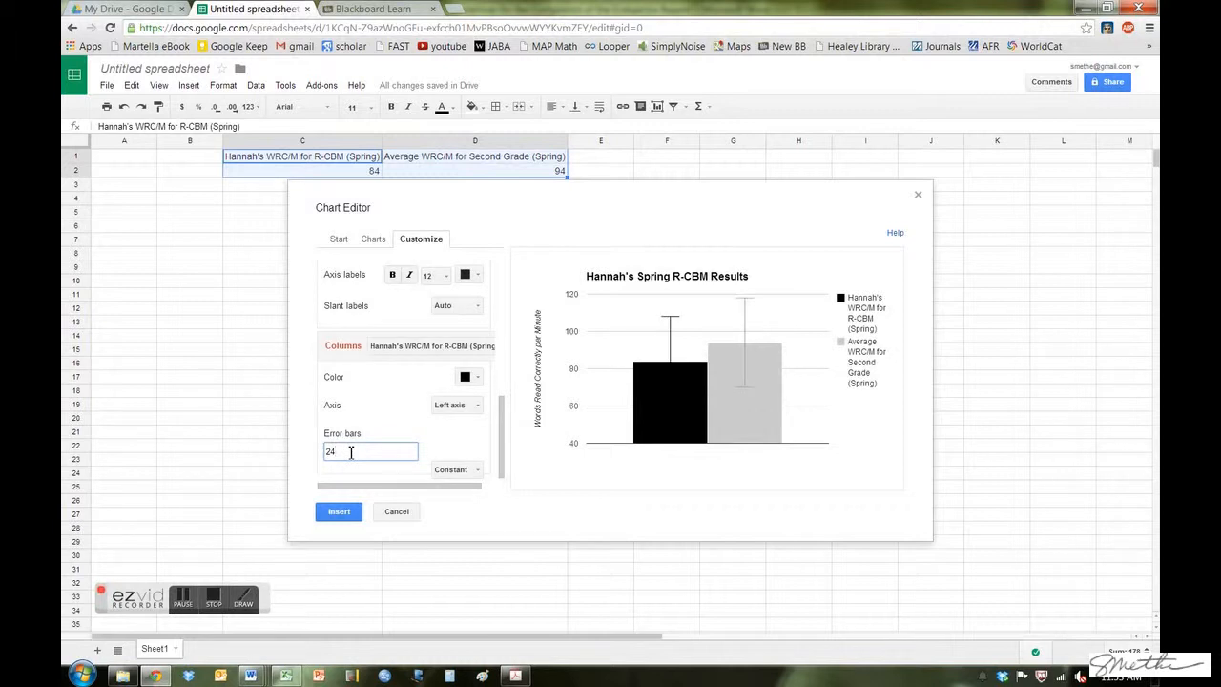
pyautogui.click(681, 388)
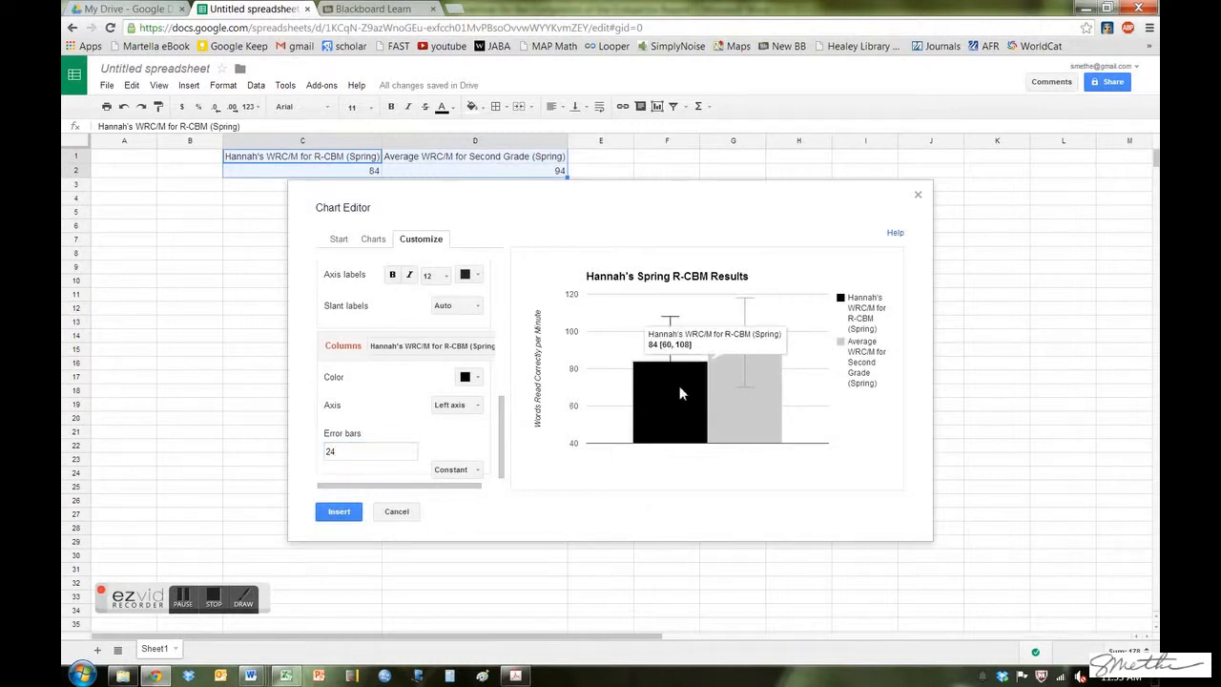
# Recolor the student's R-CBM column from the gray swatches, trying a medium gray before settling on light gray.
pyautogui.click(478, 379)
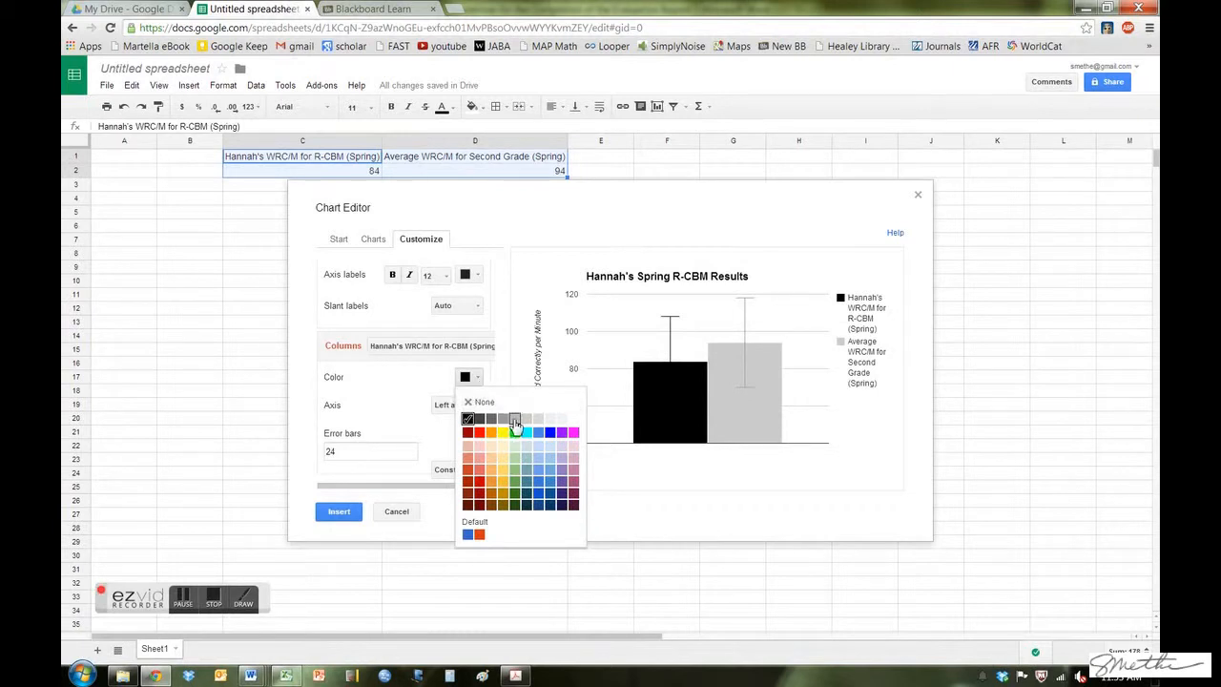
pyautogui.click(514, 420)
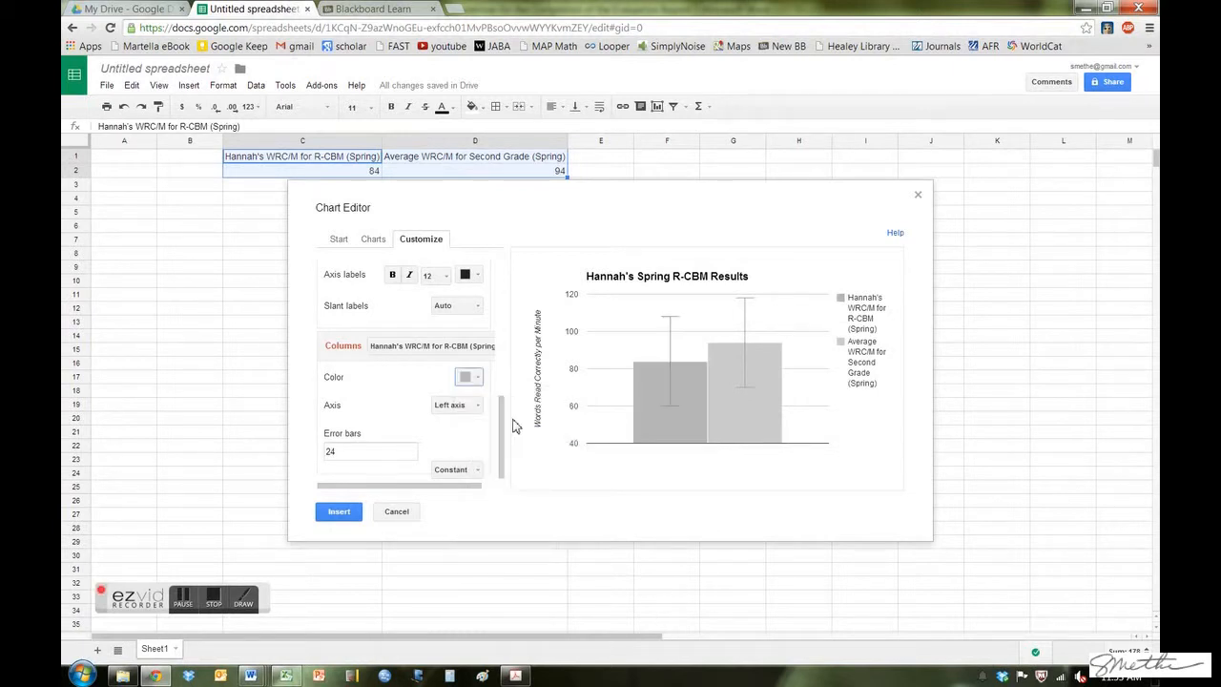
pyautogui.click(478, 378)
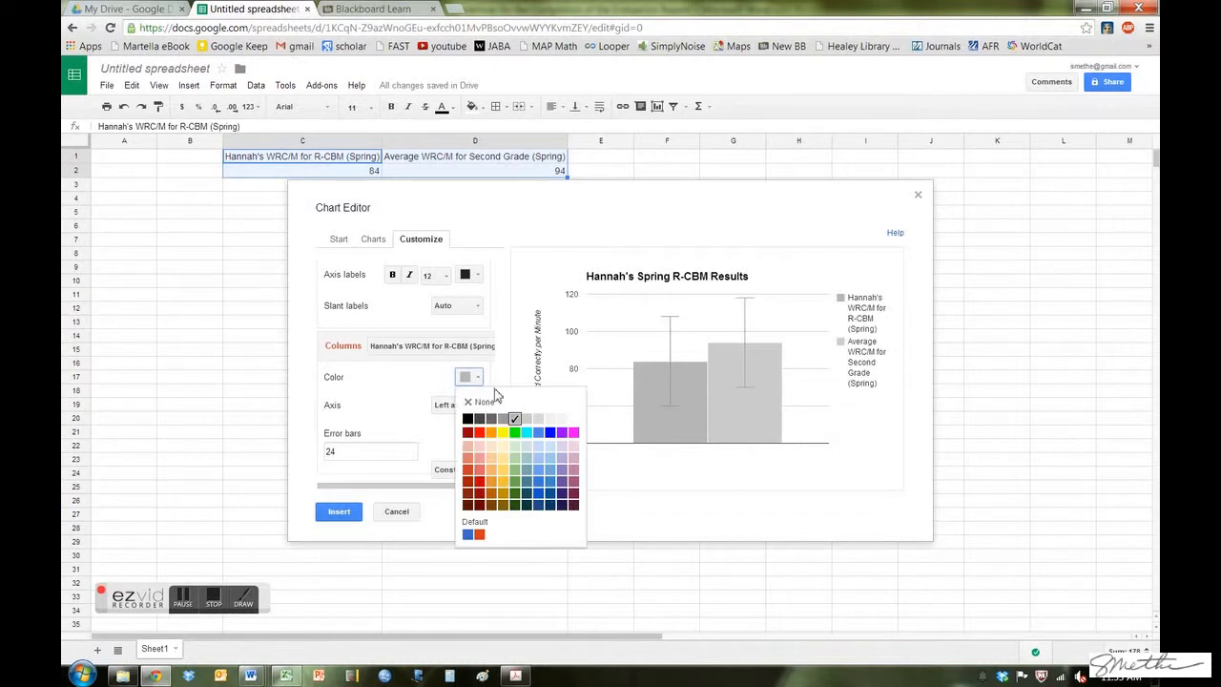
pyautogui.click(530, 421)
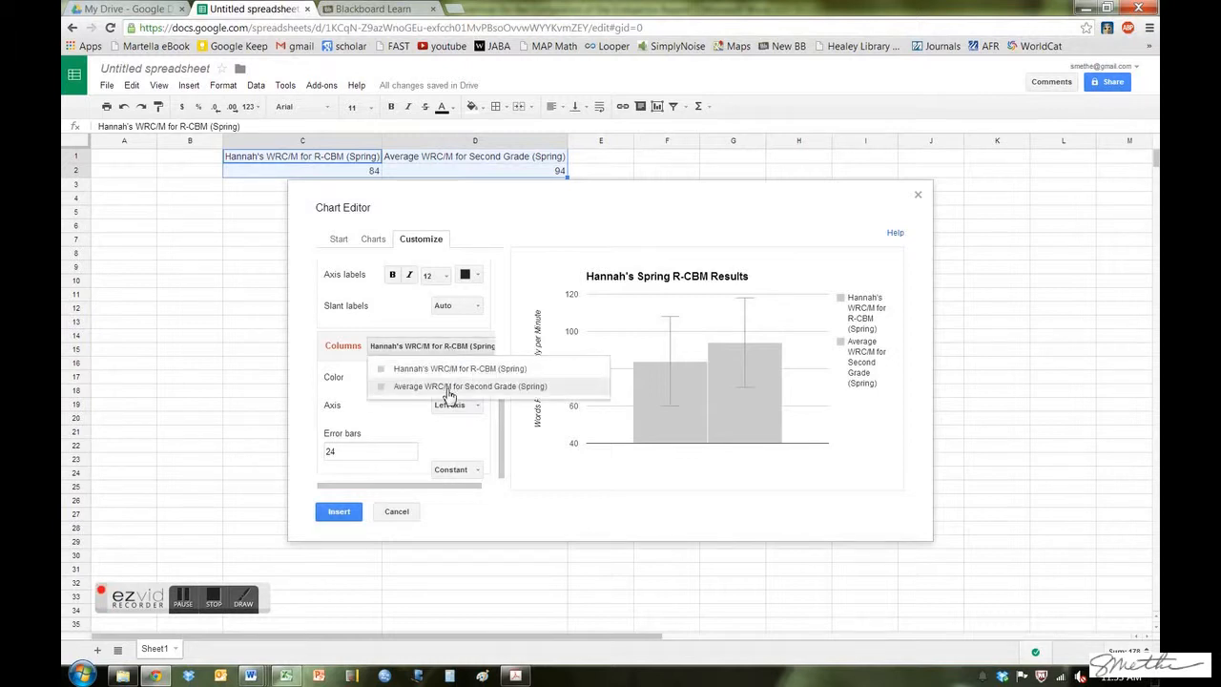
# Color the "Average WRC/M for Second Grade (Spring)" column one shade lighter gray than the student's column.
pyautogui.click(450, 386)
pyautogui.click(477, 379)
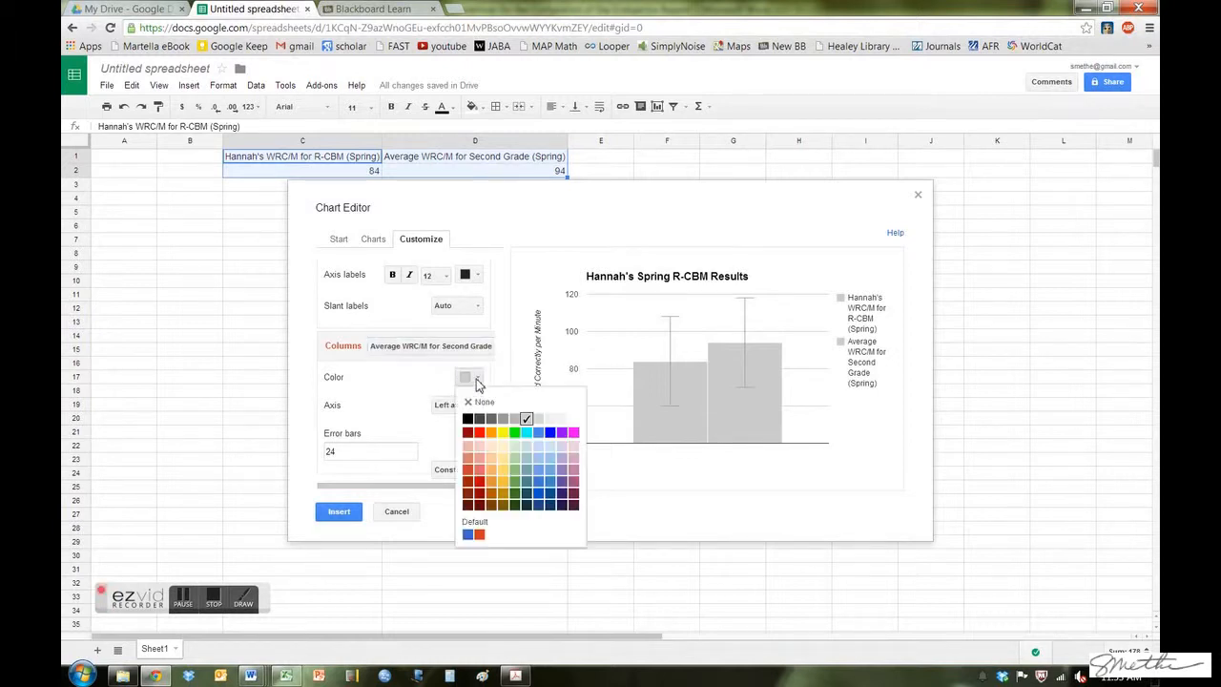
pyautogui.click(538, 418)
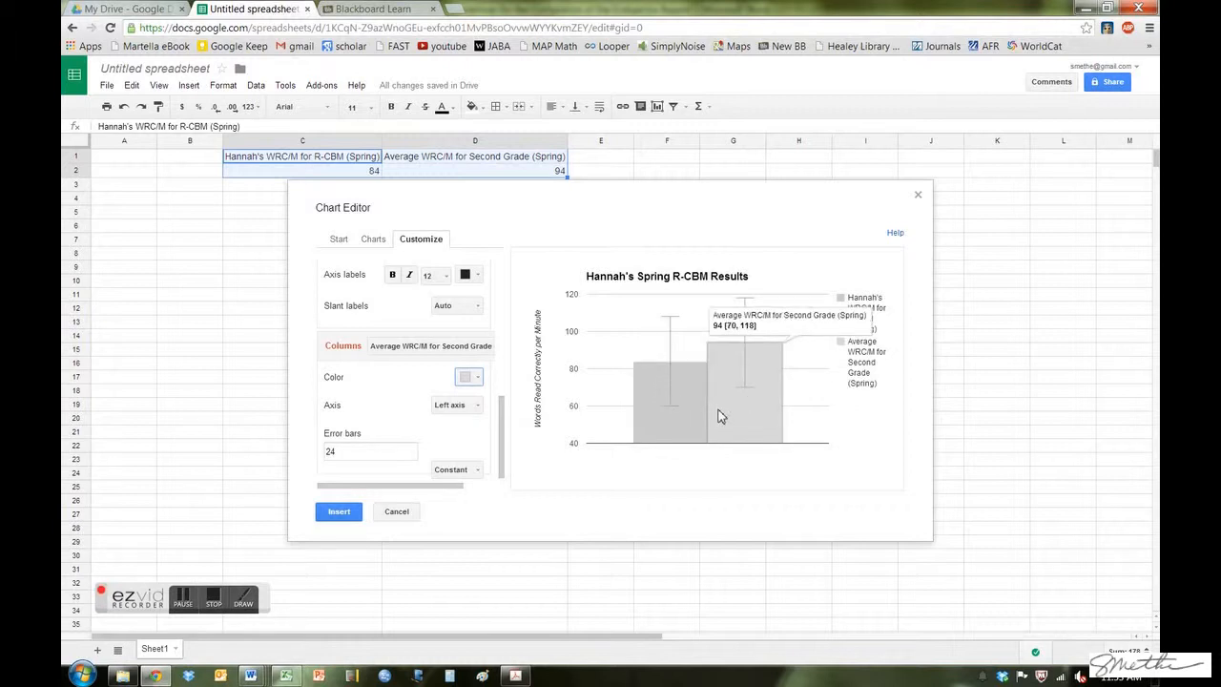
# Insert the customized column chart into the sheet and look over its save, publish and copy options.
pyautogui.scroll(1, 505, 416)
pyautogui.moveTo(506, 416); pyautogui.dragTo(488, 299)
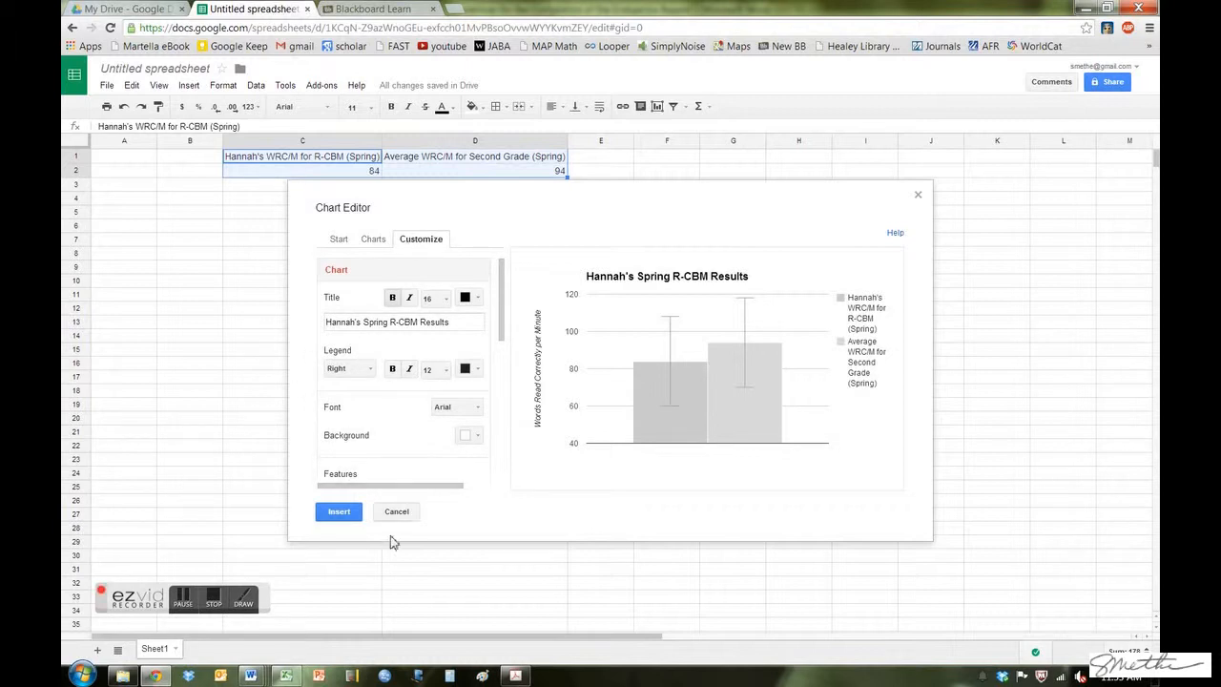
pyautogui.click(339, 512)
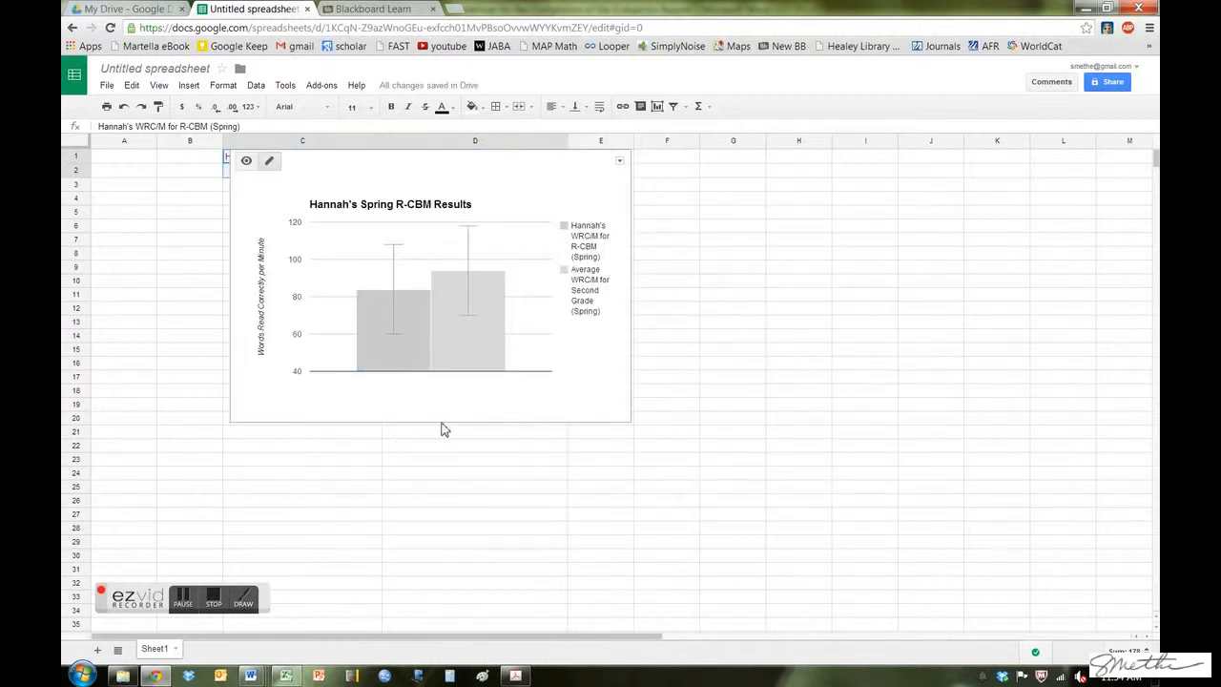
pyautogui.click(619, 161)
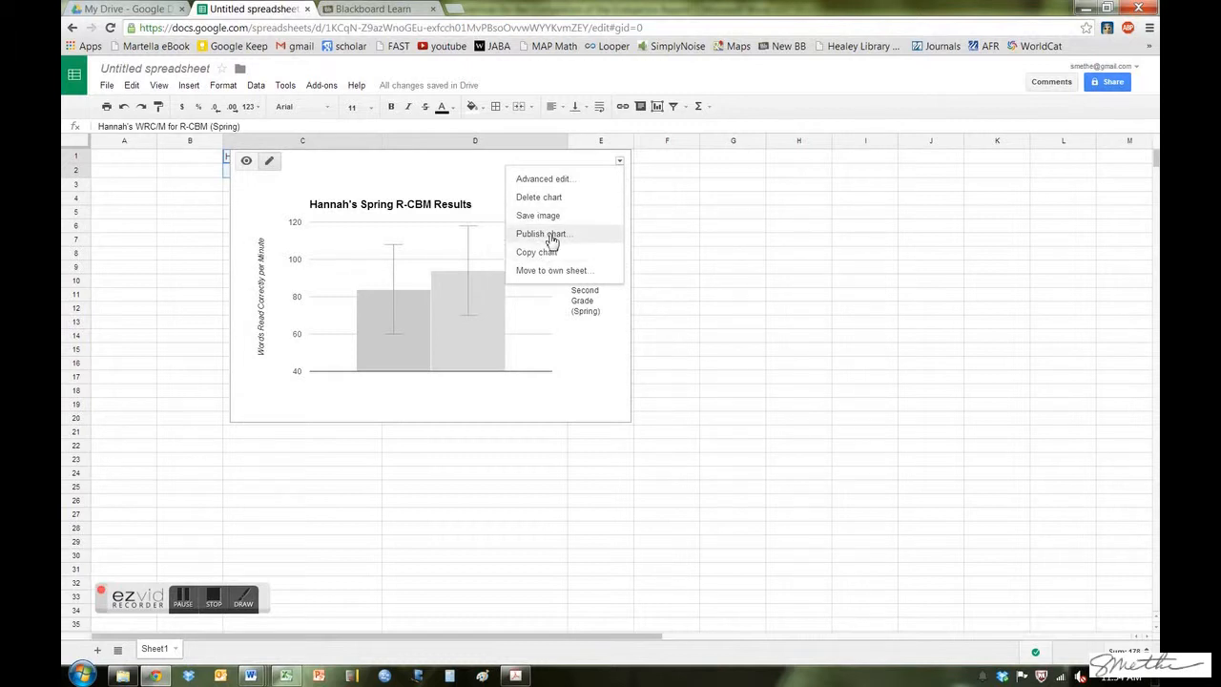
pyautogui.click(173, 336)
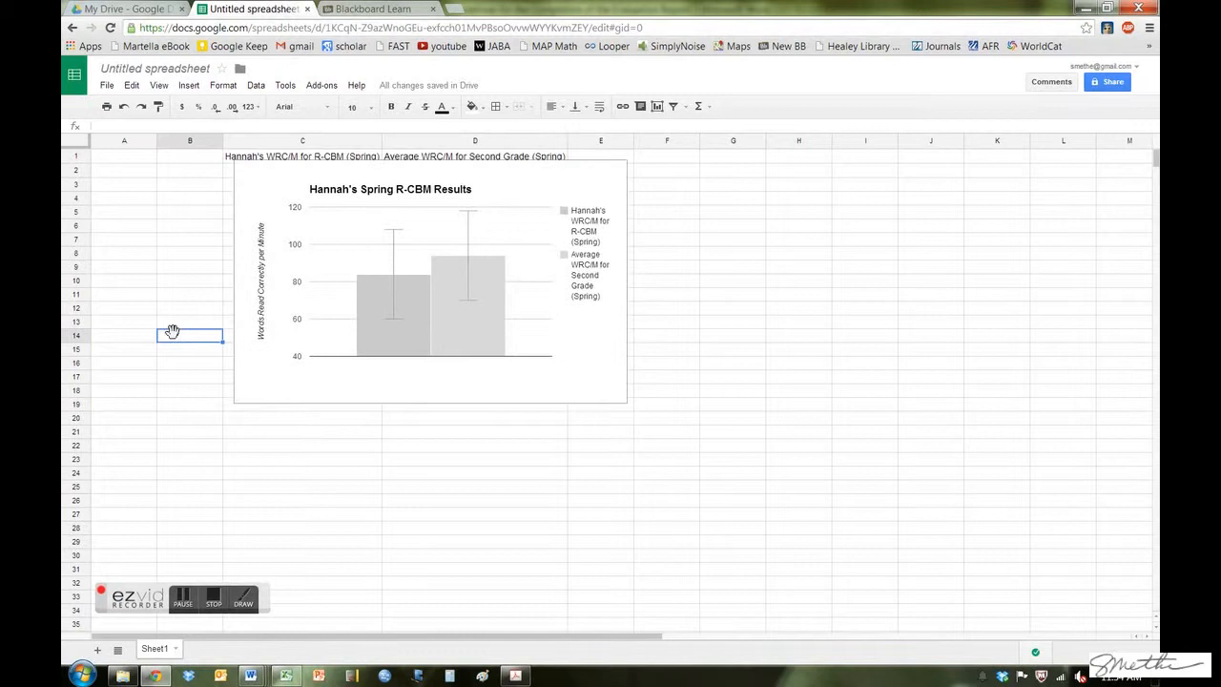
# Switch to Excel to view the error-bar chart on Sheet5, and return to the Google Sheets chart.
pyautogui.click(287, 675)
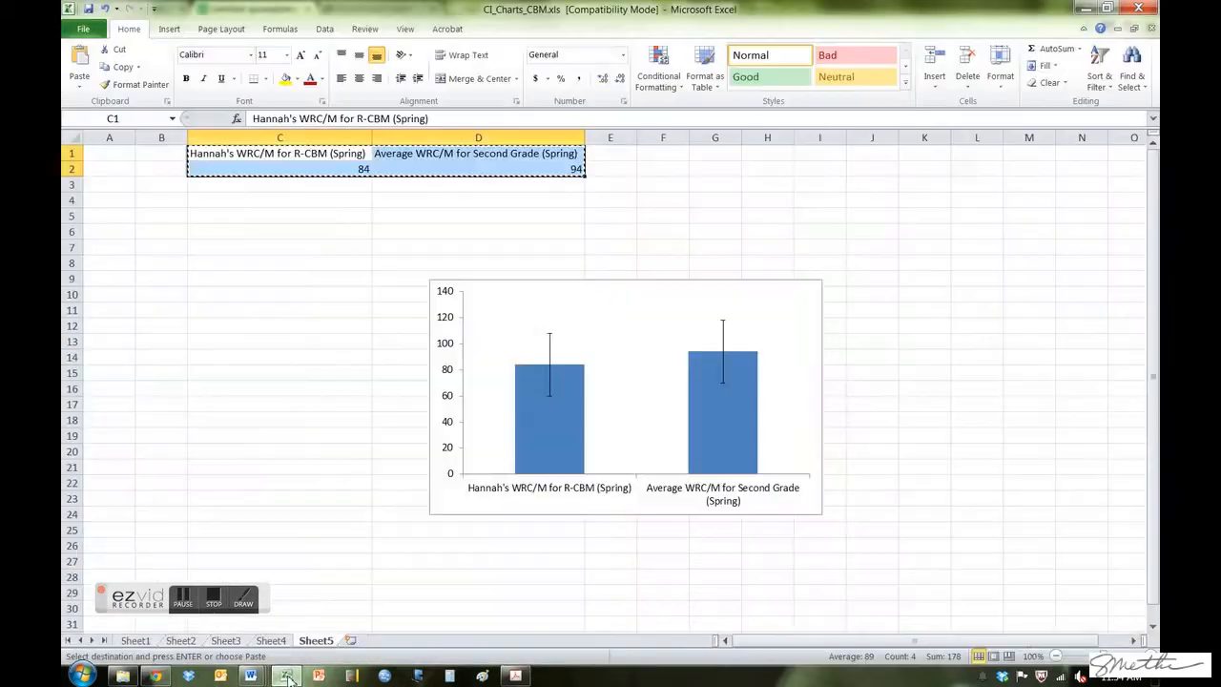
pyautogui.click(431, 380)
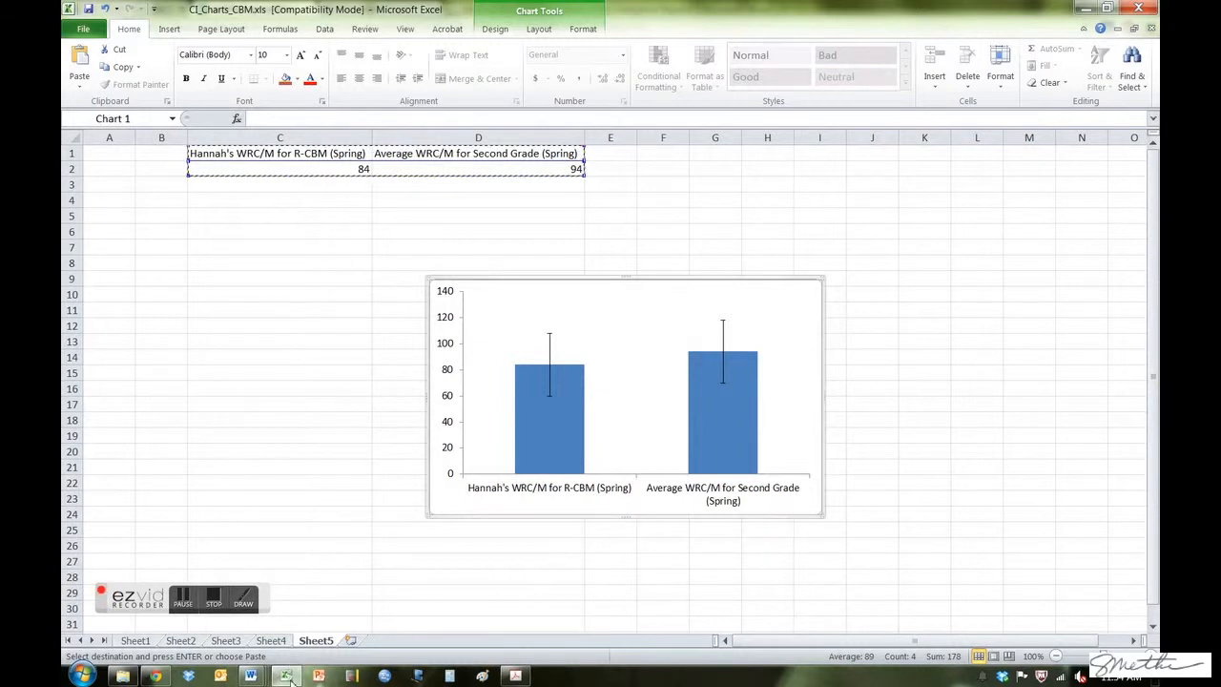
pyautogui.click(155, 677)
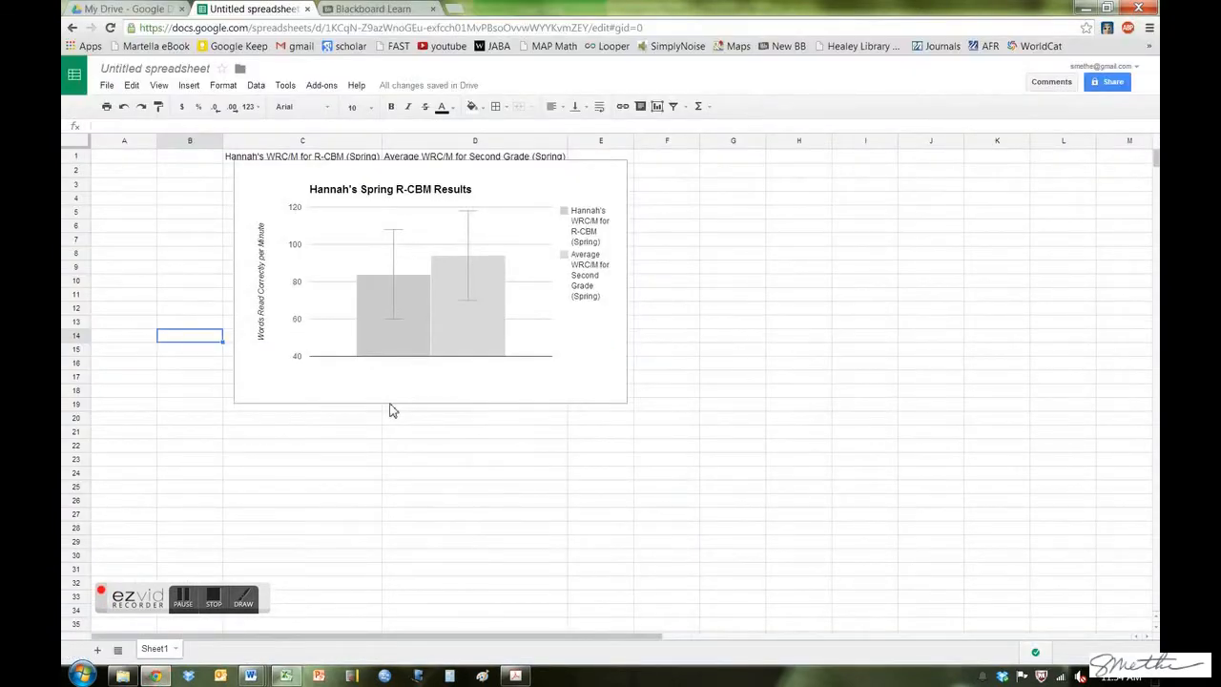